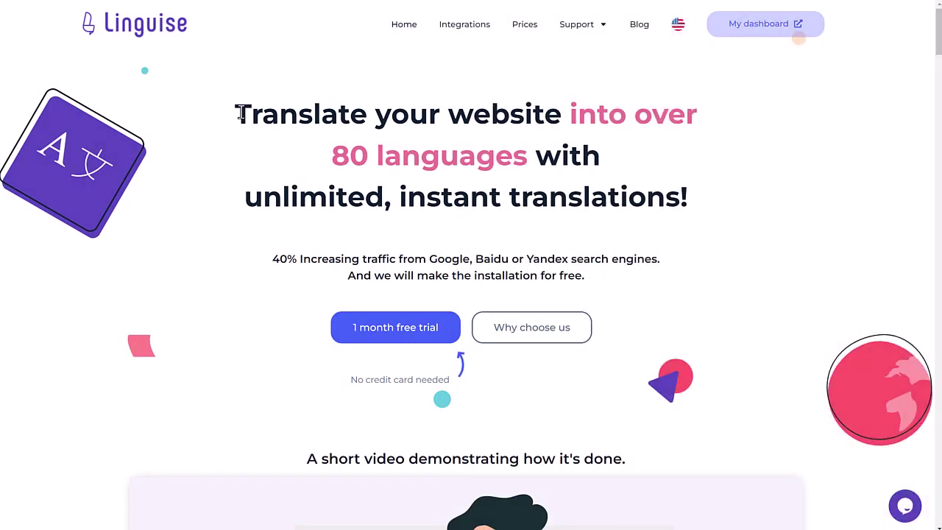
Highlight the Linguise homepage headline and scroll through the homepage sections.
mouse_move(241, 114)
mouse_down()
mouse_move(602, 152)
mouse_move(679, 197)
mouse_up()
click(725, 206)
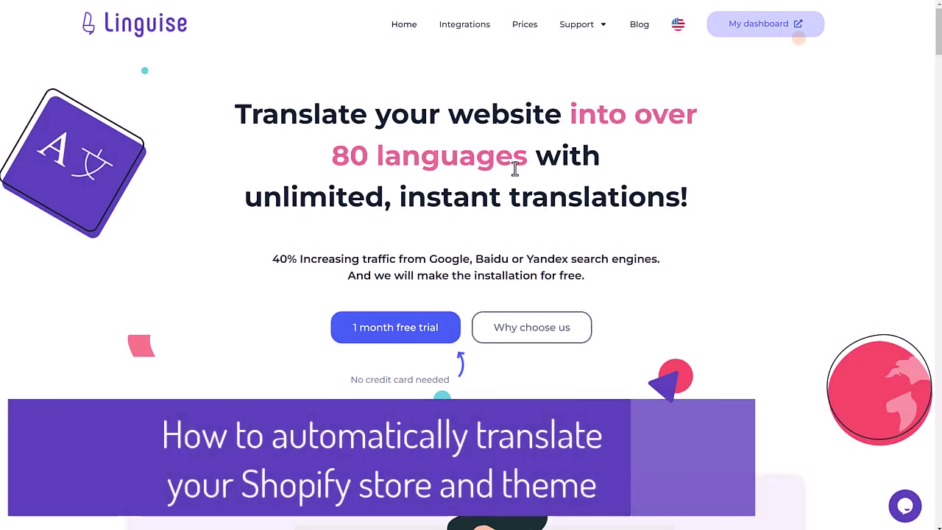
scroll(595, 226, down, 3)
scroll(596, 230, down, 5)
scroll(589, 234, down, 5)
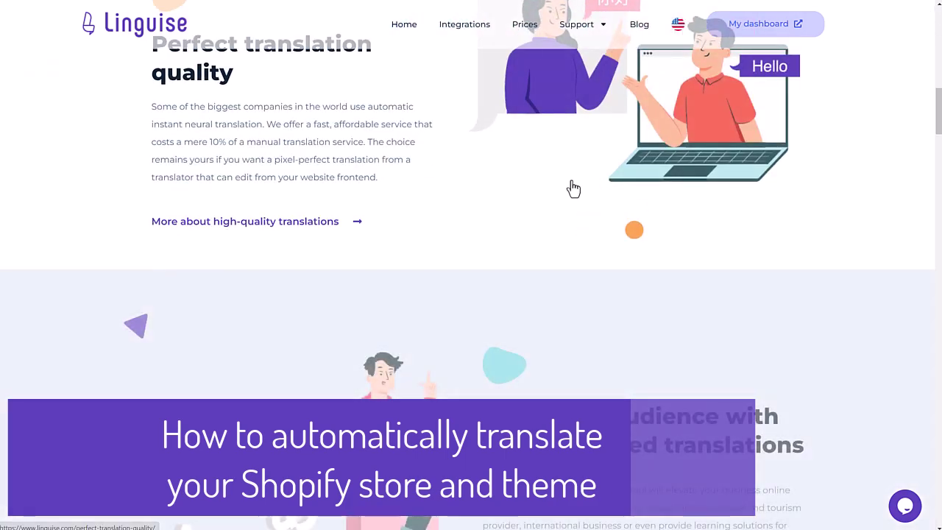
scroll(545, 300, down, 5)
scroll(545, 301, down, 5)
scroll(545, 302, down, 5)
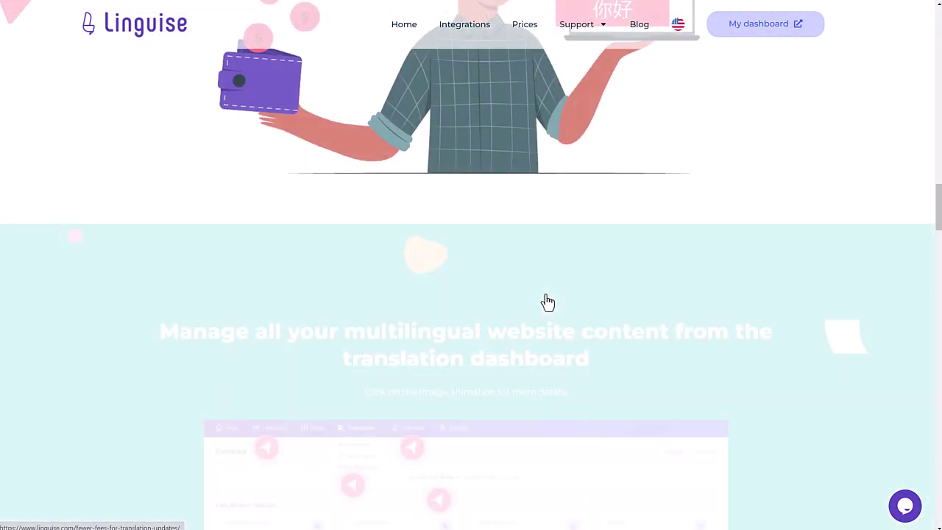
scroll(542, 295, up, 10)
scroll(542, 294, up, 10)
scroll(543, 294, up, 10)
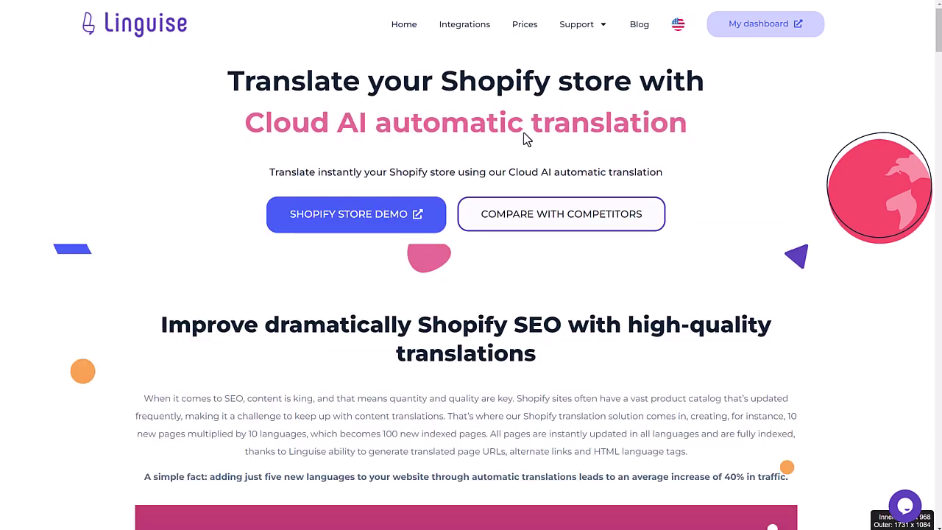
Scroll through the Shopify translation page's feature sections.
scroll(756, 198, down, 3)
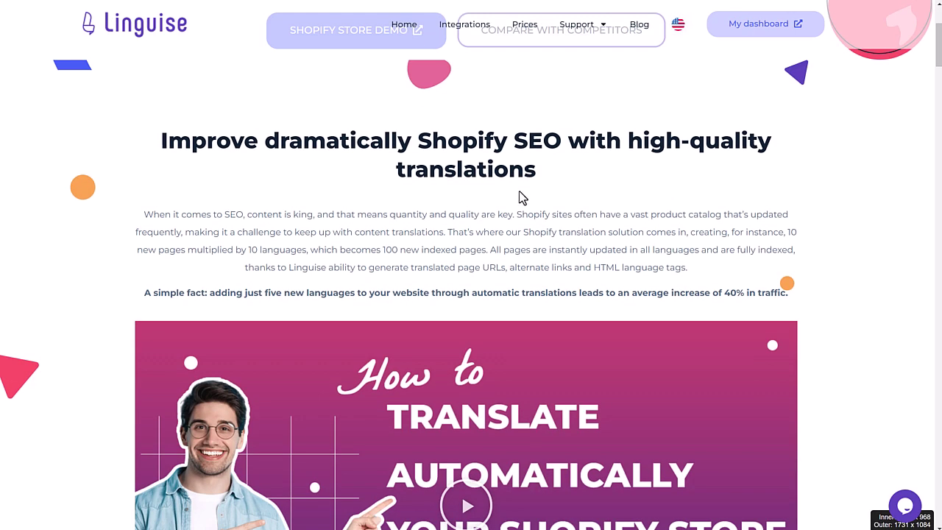
scroll(741, 215, down, 1)
scroll(741, 221, down, 5)
scroll(814, 382, down, 6)
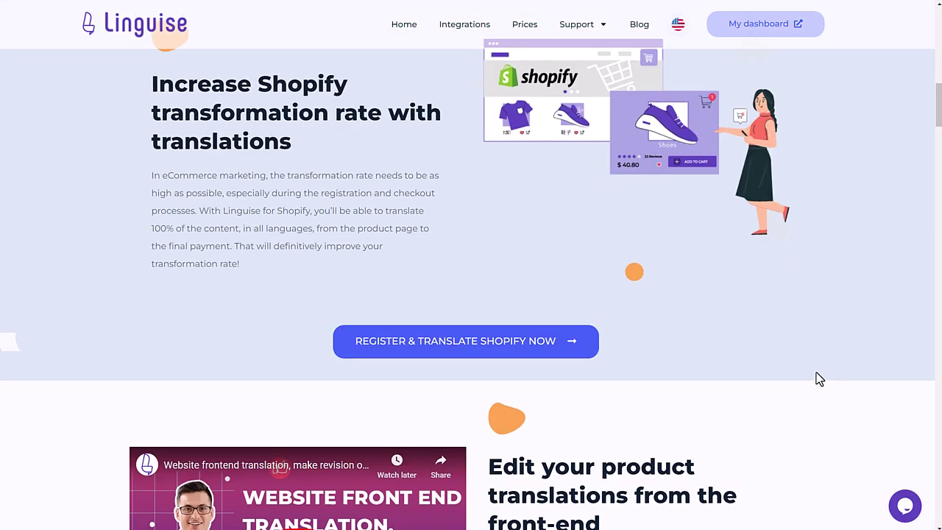
scroll(705, 263, down, 6)
scroll(706, 262, down, 6)
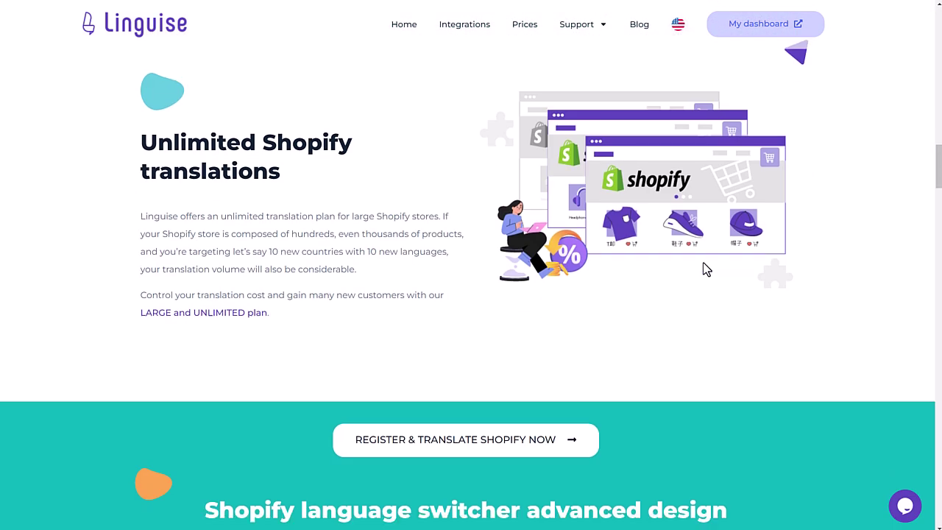
scroll(705, 268, down, 6)
scroll(705, 269, down, 3)
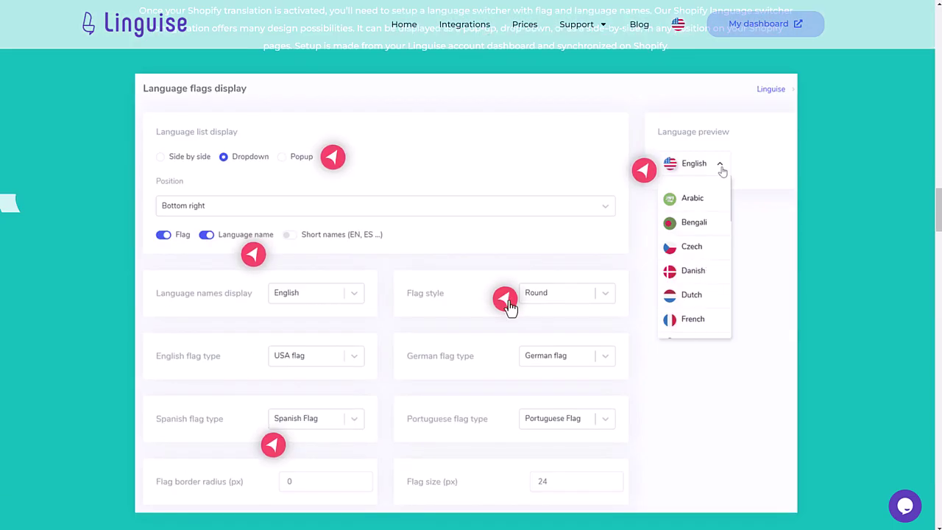
scroll(726, 364, down, 6)
scroll(485, 198, down, 1)
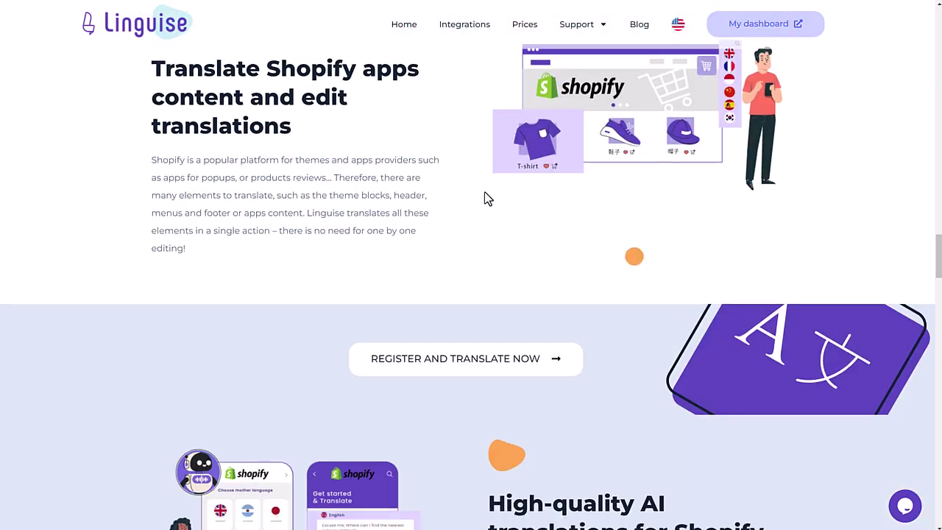
scroll(486, 197, down, 6)
scroll(485, 198, down, 3)
scroll(486, 199, down, 4)
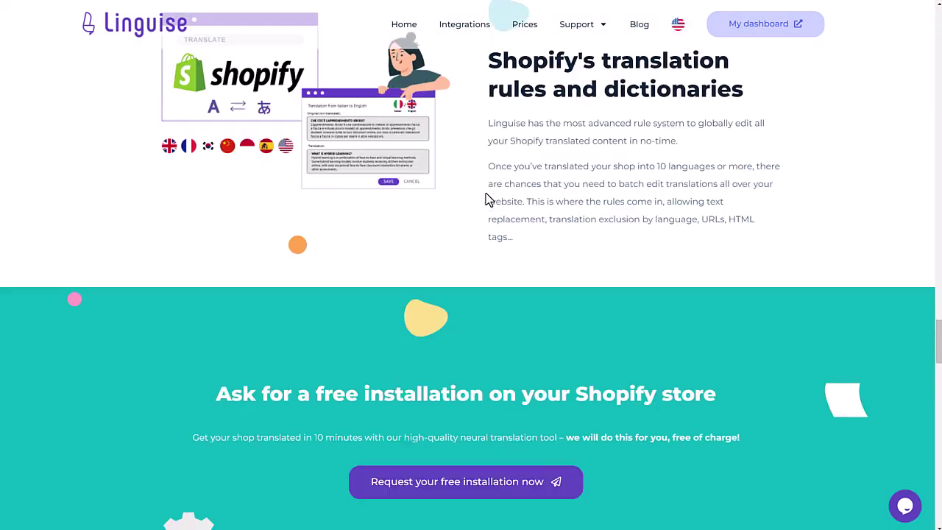
scroll(570, 245, up, 3)
scroll(571, 245, up, 7)
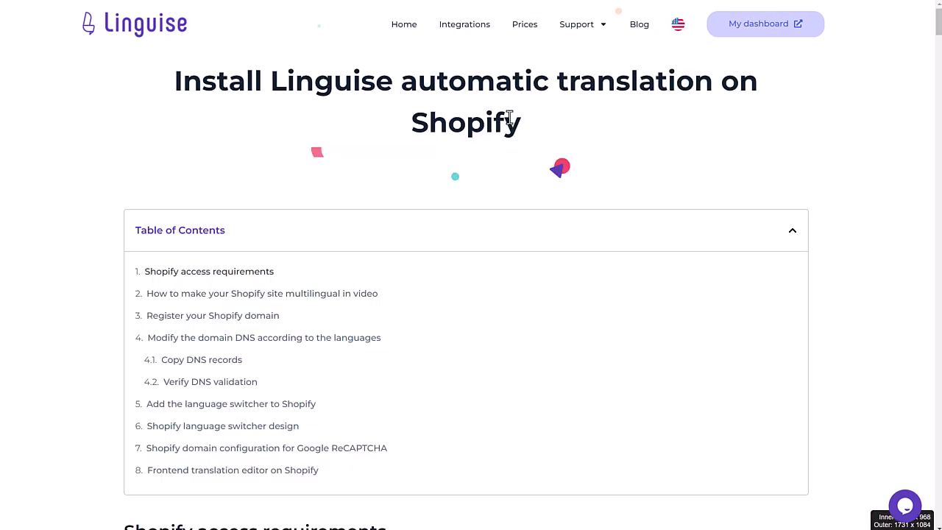
Scroll the Shopify install guide and domain statistics, then launch the Live Editor for linguise.app.
scroll(510, 118, down, 5)
scroll(511, 118, down, 2)
scroll(511, 118, down, 4)
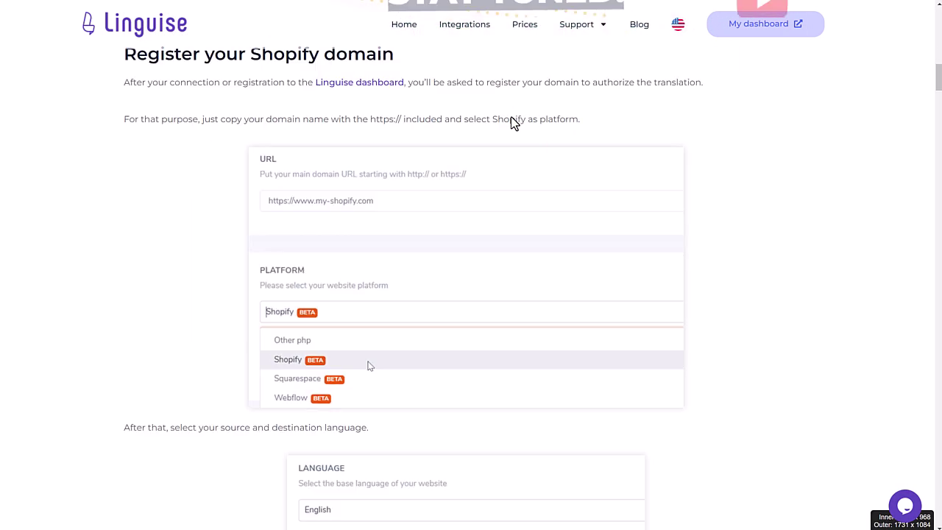
scroll(511, 123, down, 2)
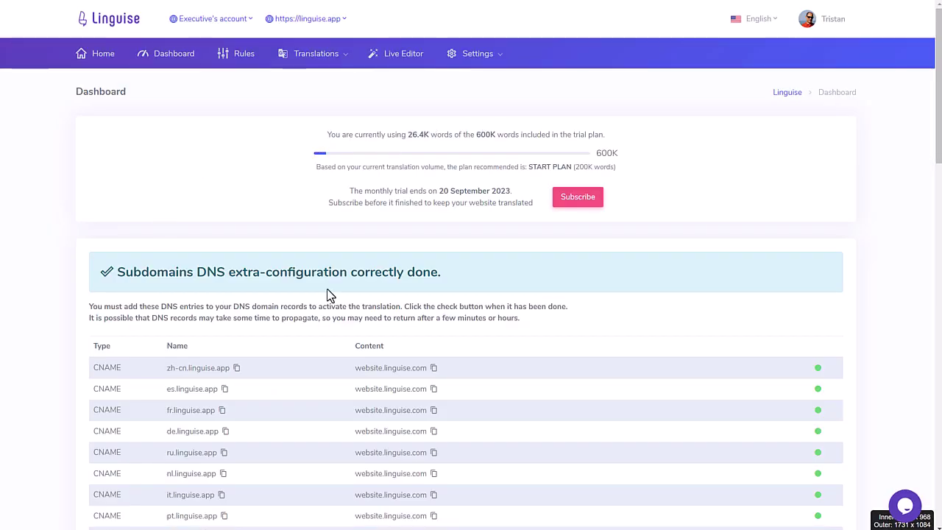
scroll(346, 265, down, 3)
scroll(350, 254, down, 5)
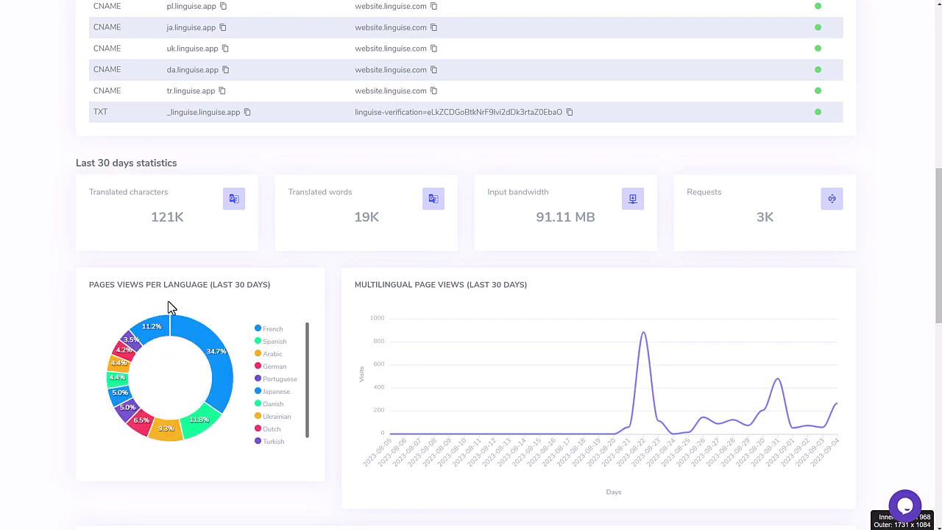
mouse_move(119, 391)
scroll(258, 368, up, 5)
scroll(263, 364, up, 2)
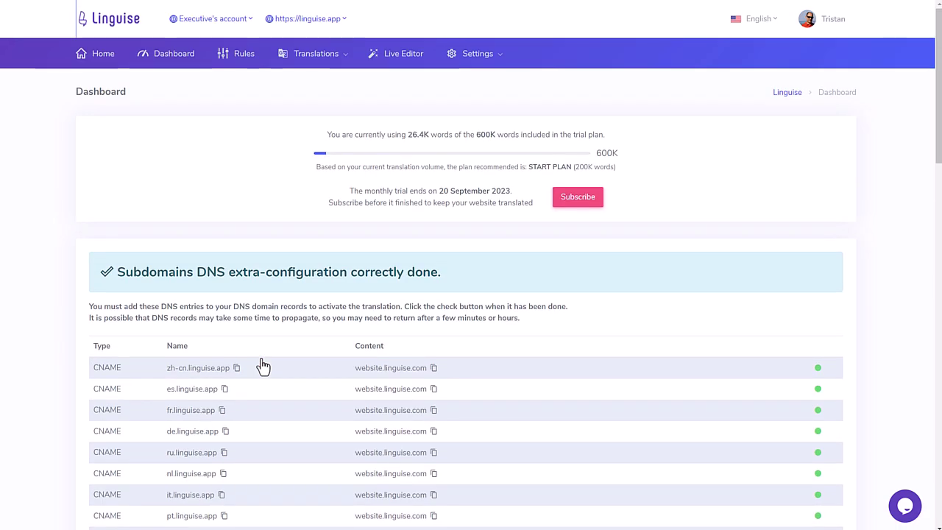
click(401, 53)
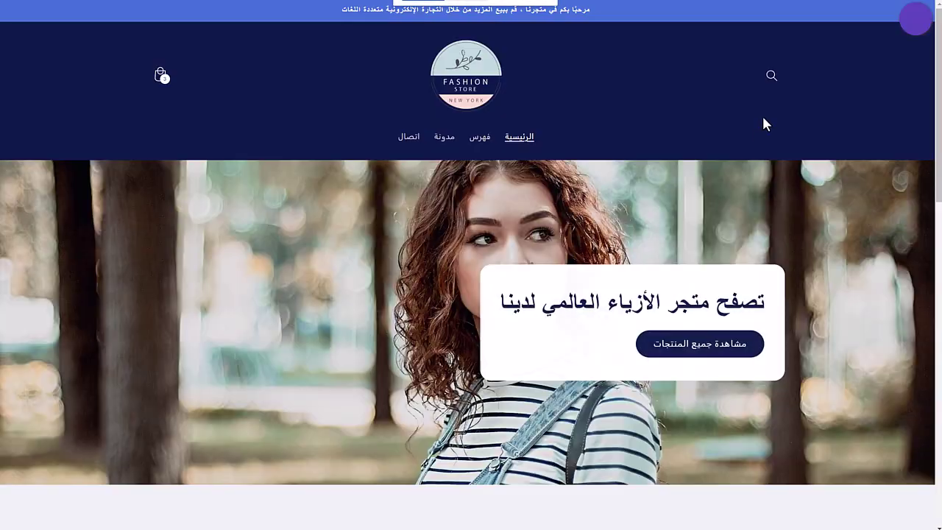
Switch the Shopify storefront to French from the language list.
click(917, 28)
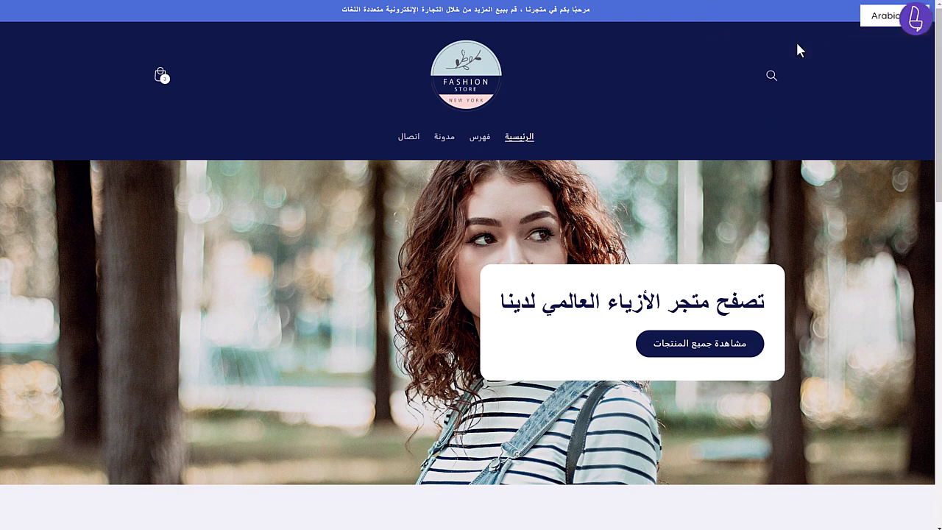
click(867, 18)
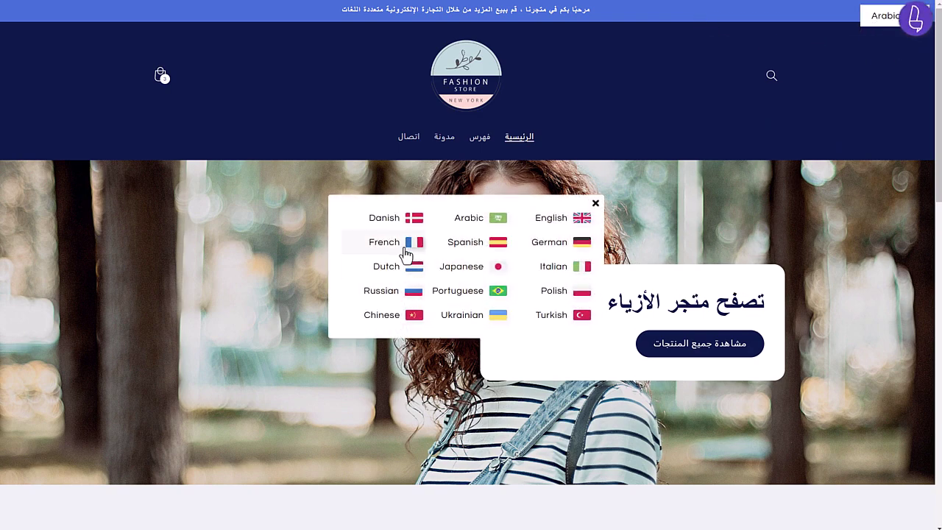
click(398, 250)
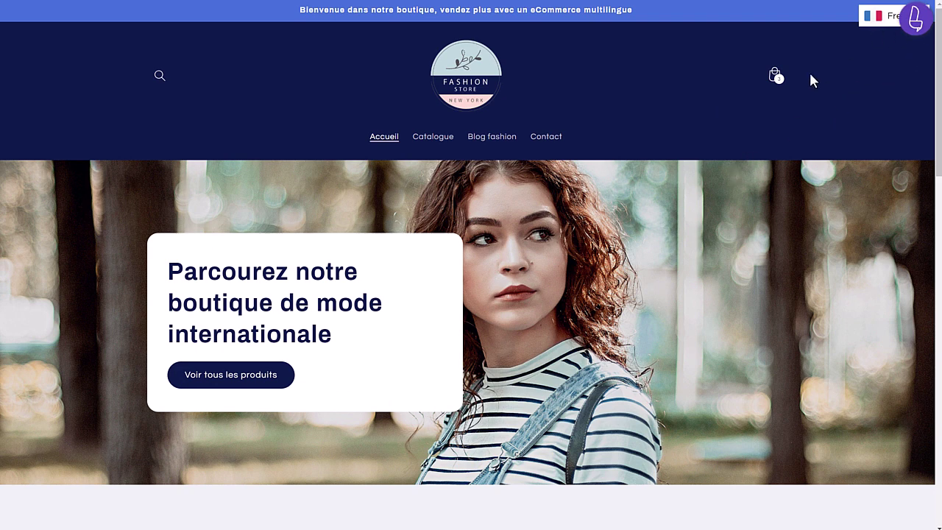
In Edition mode, inspect the hero heading's French translation, then cancel without changes.
click(897, 23)
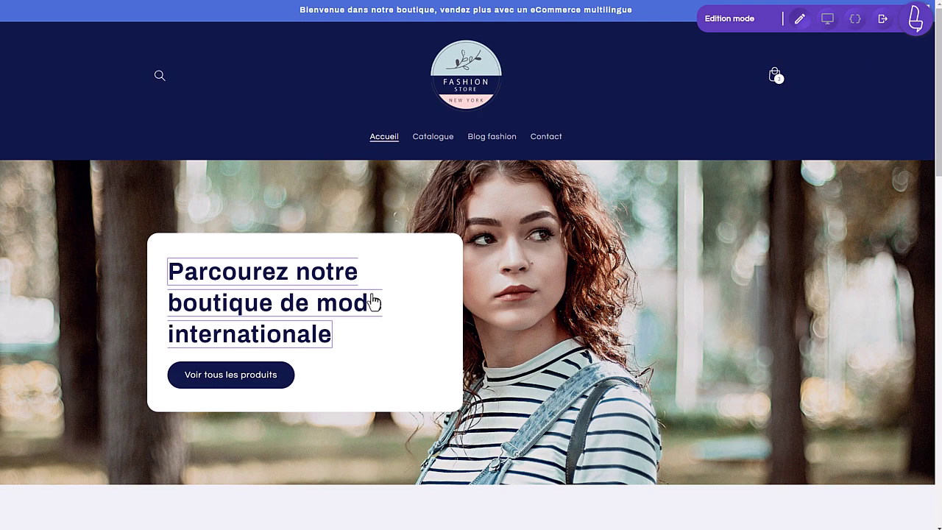
click(301, 276)
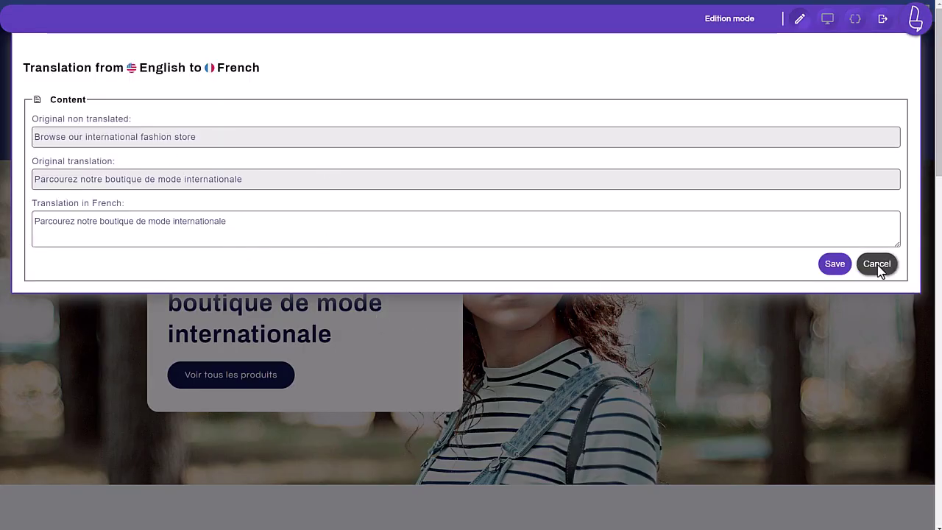
click(879, 266)
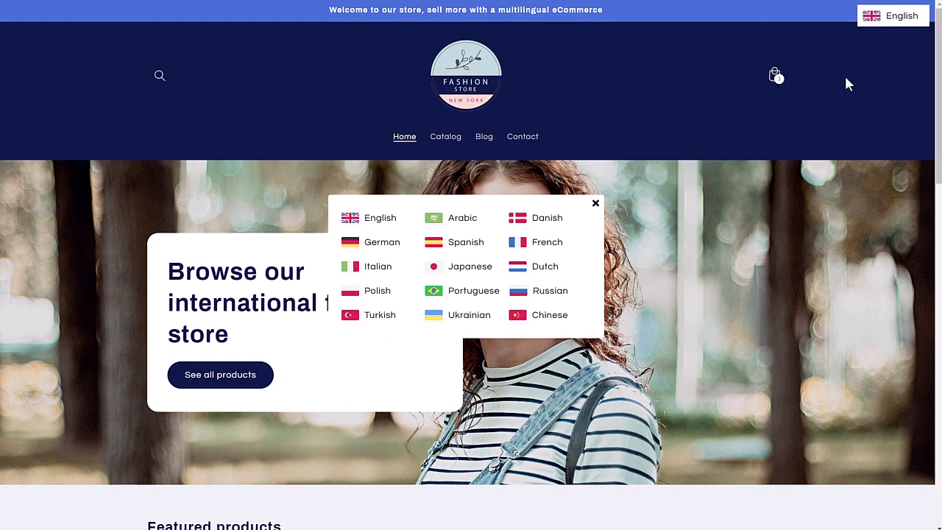
Switch the whole storefront to Japanese.
click(891, 25)
click(879, 28)
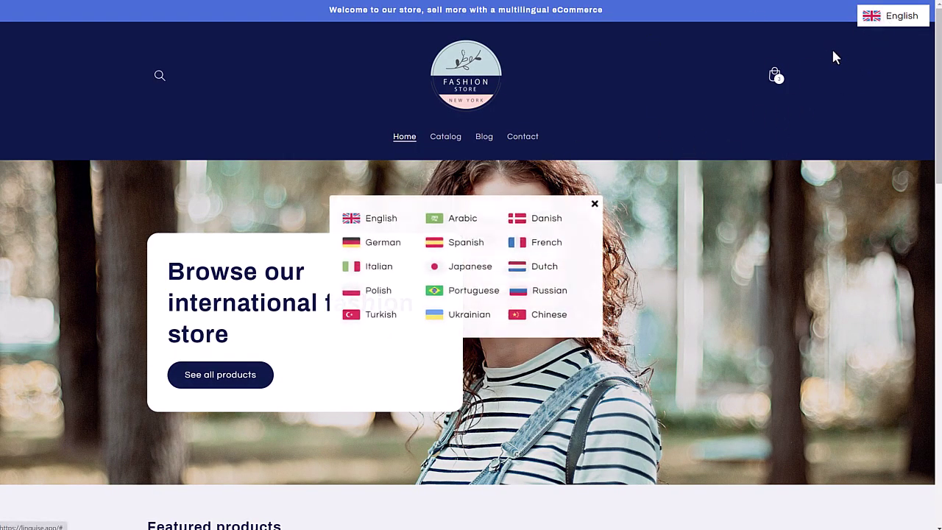
click(471, 269)
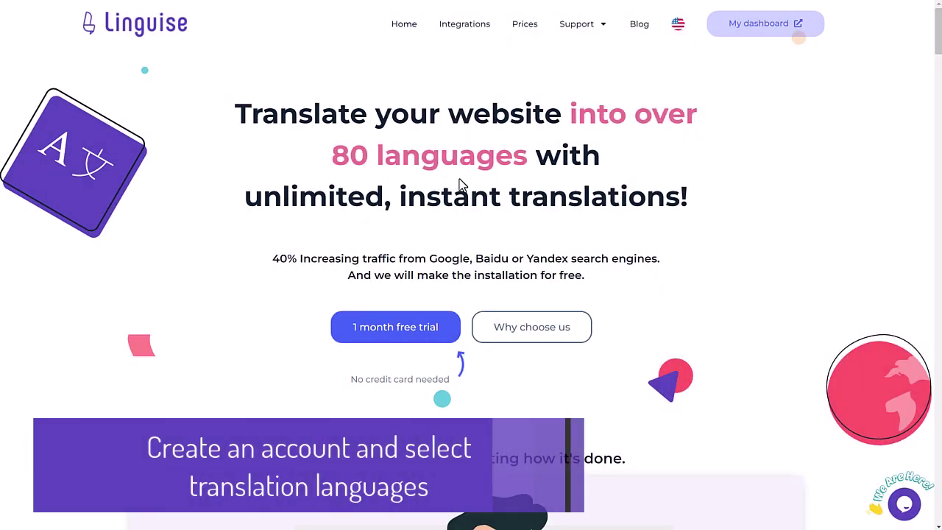
Sign in to the Linguise dashboard with the saved email and password.
click(736, 29)
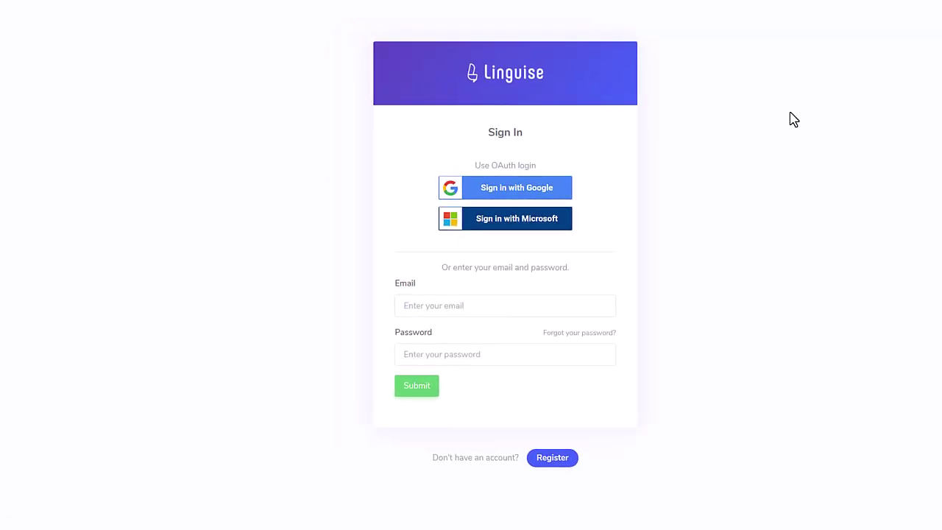
click(554, 458)
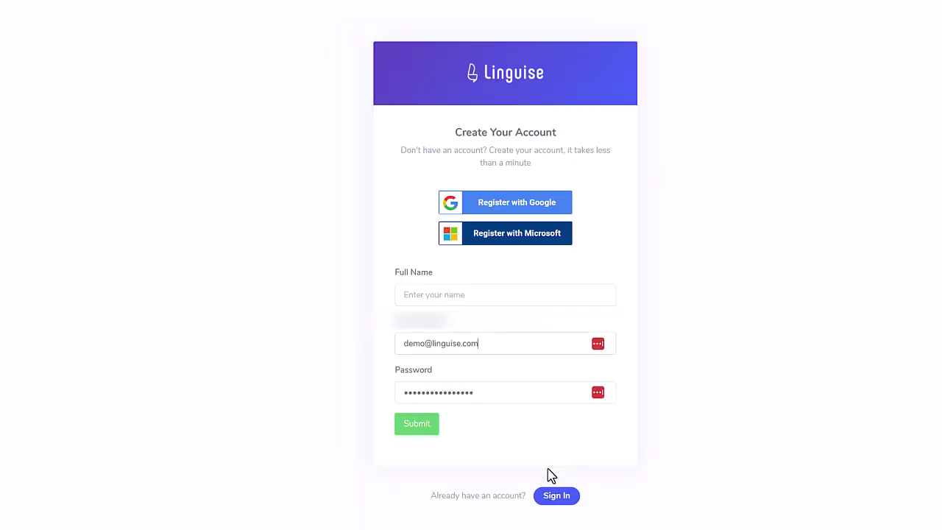
click(556, 498)
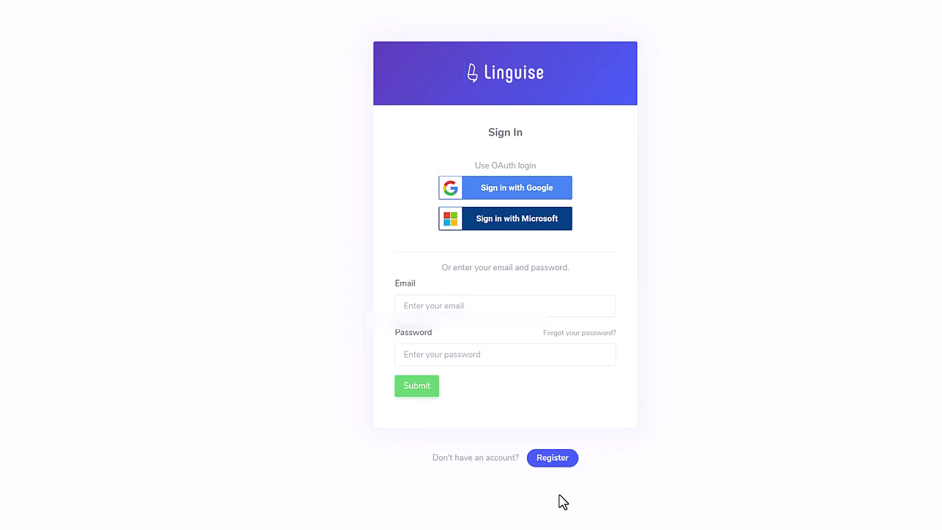
click(480, 309)
click(482, 306)
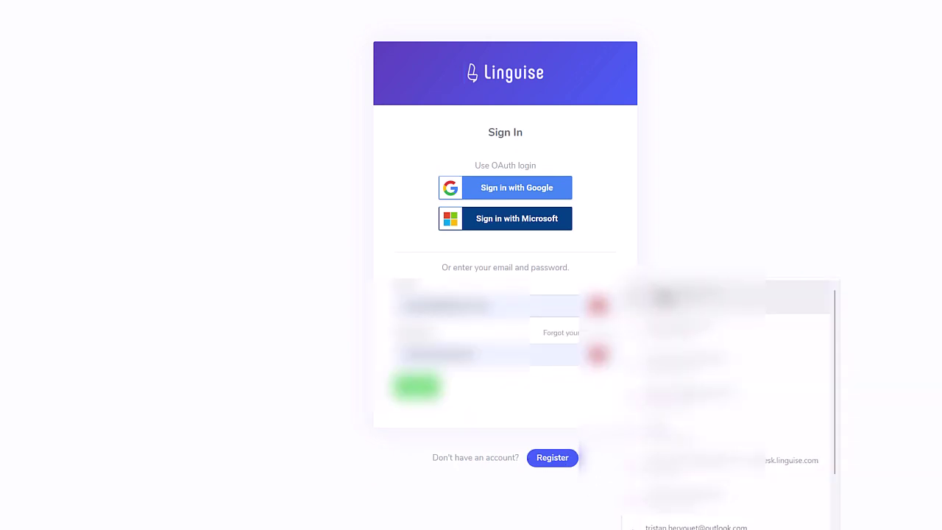
click(416, 386)
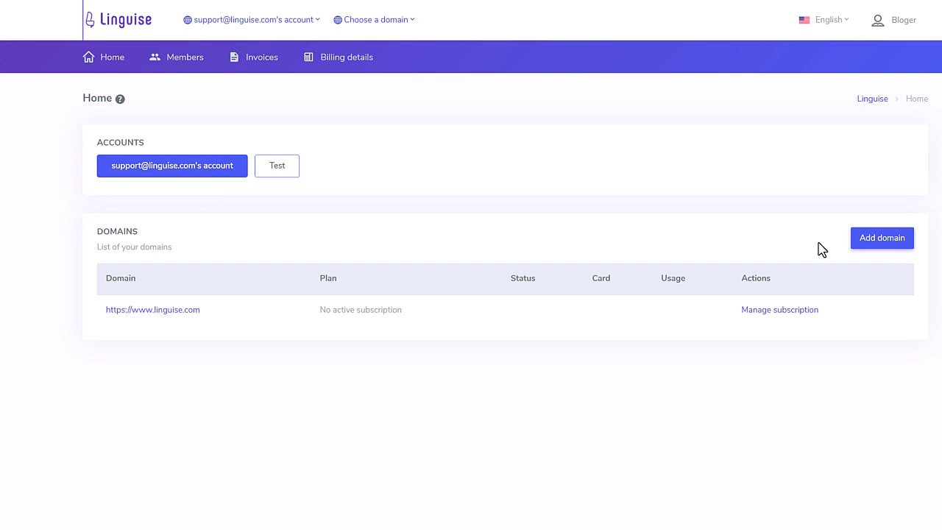
click(887, 238)
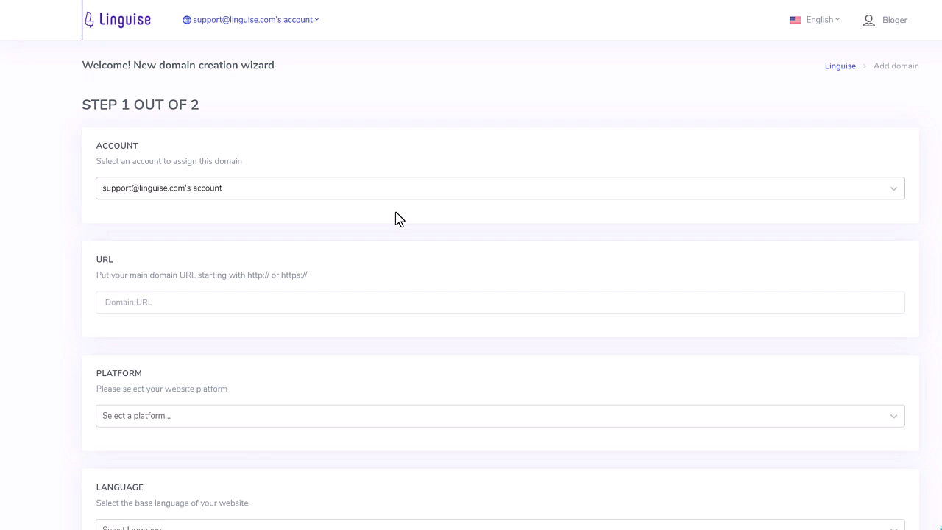
click(152, 302)
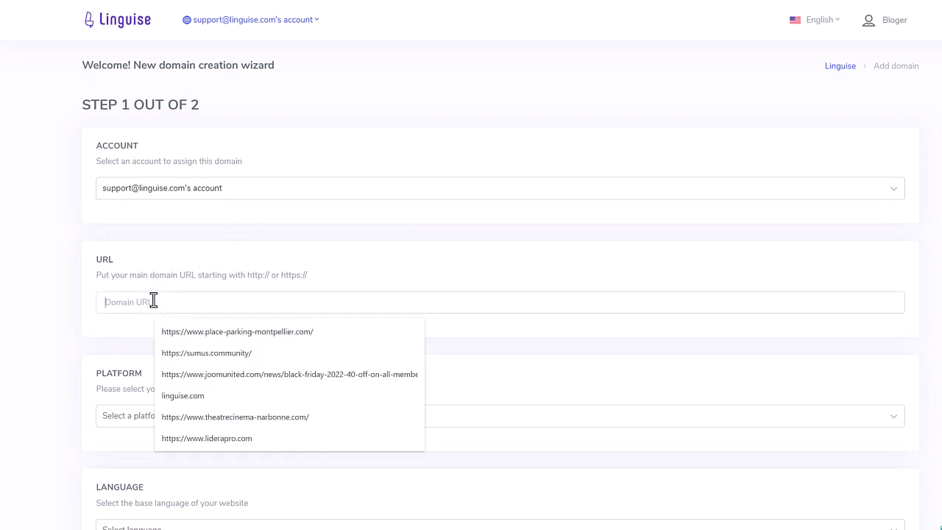
text(https://linguise.app/)
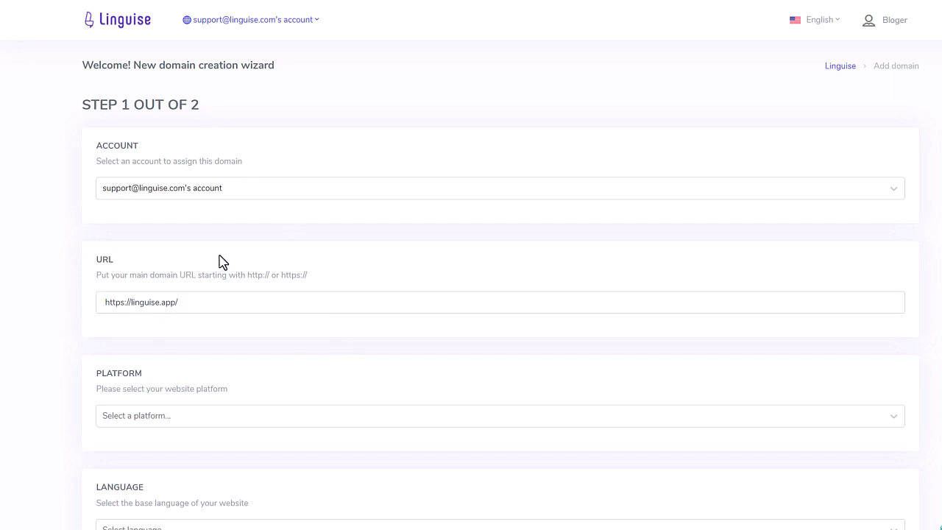
scroll(223, 262, down, 3)
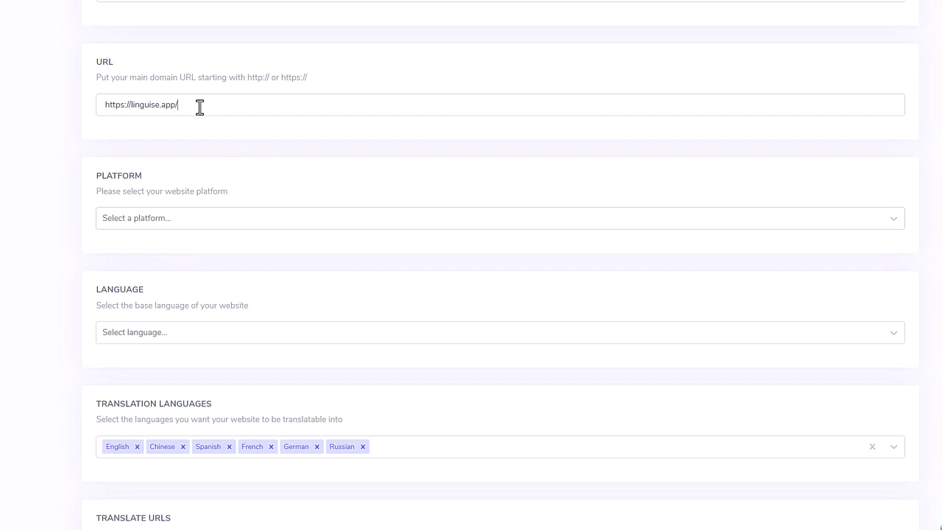
Set the domain's platform to Shopify.
click(184, 220)
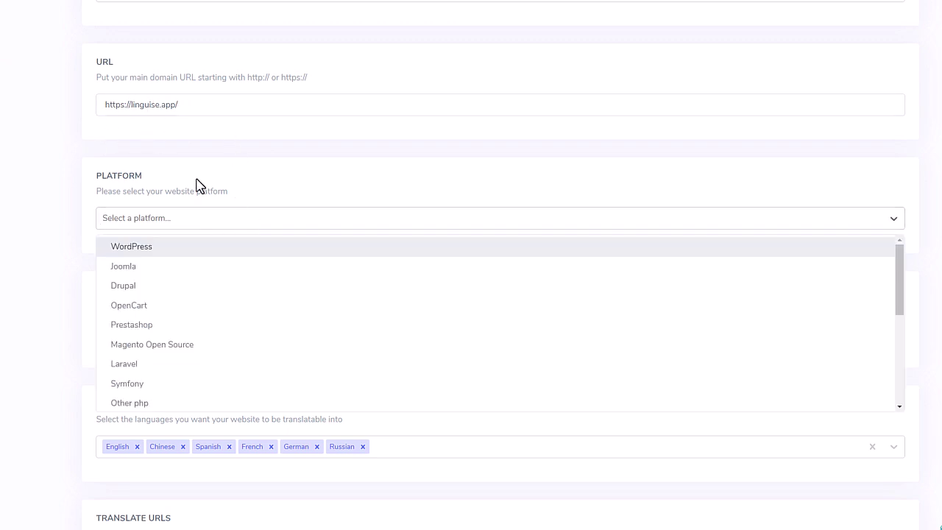
drag(898, 284, 907, 405)
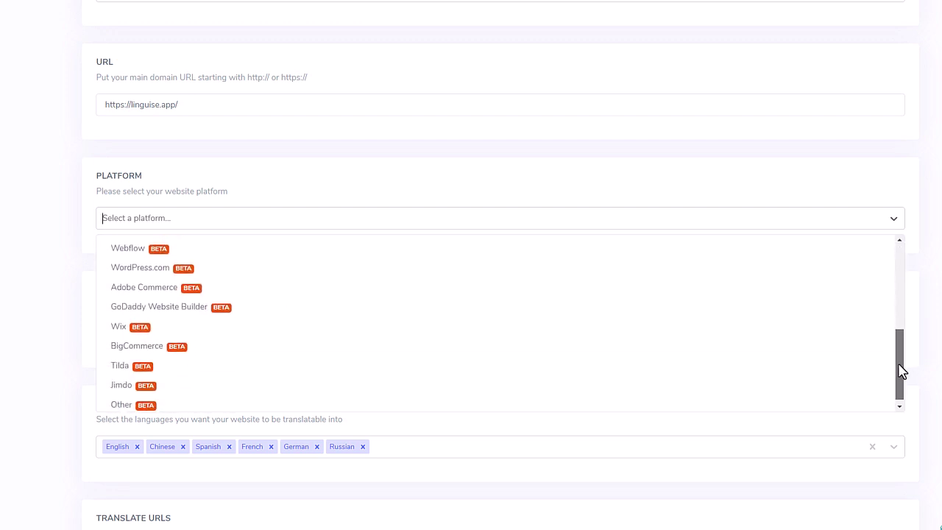
drag(902, 371, 891, 336)
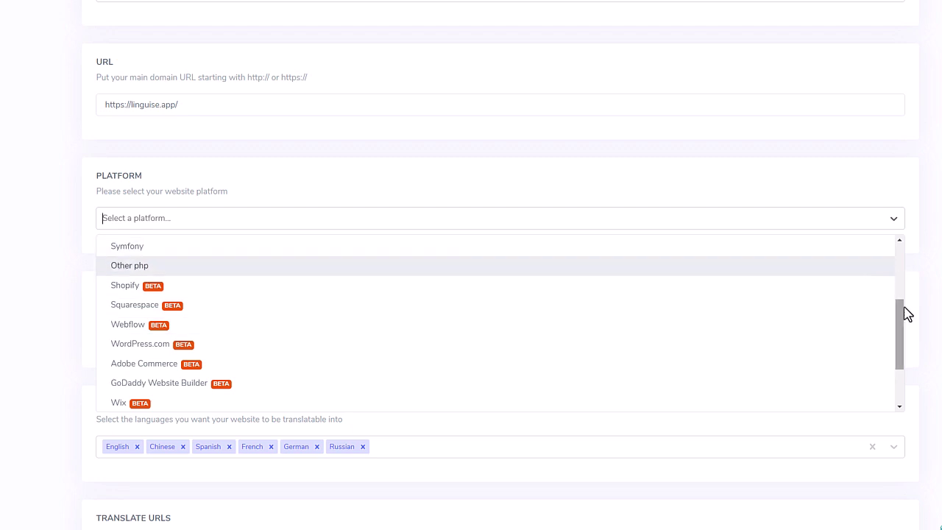
drag(905, 323, 641, 395)
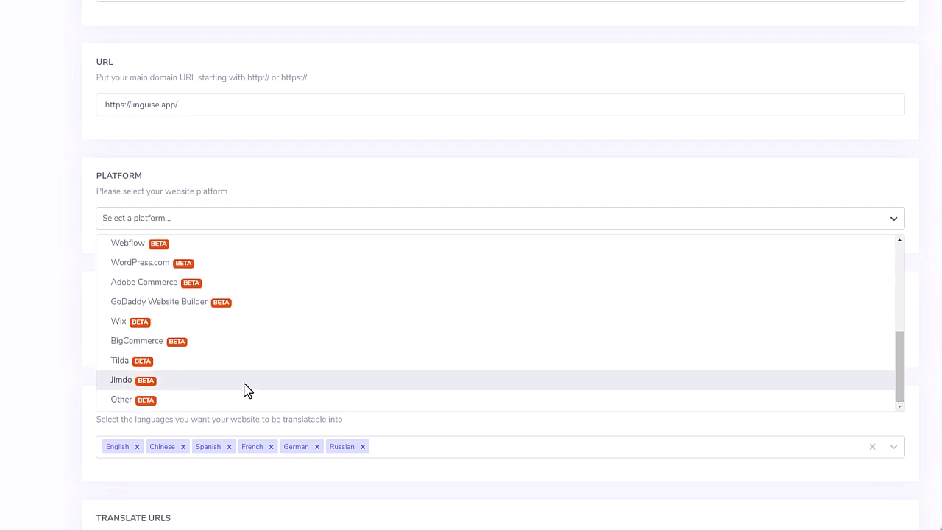
drag(905, 374, 893, 332)
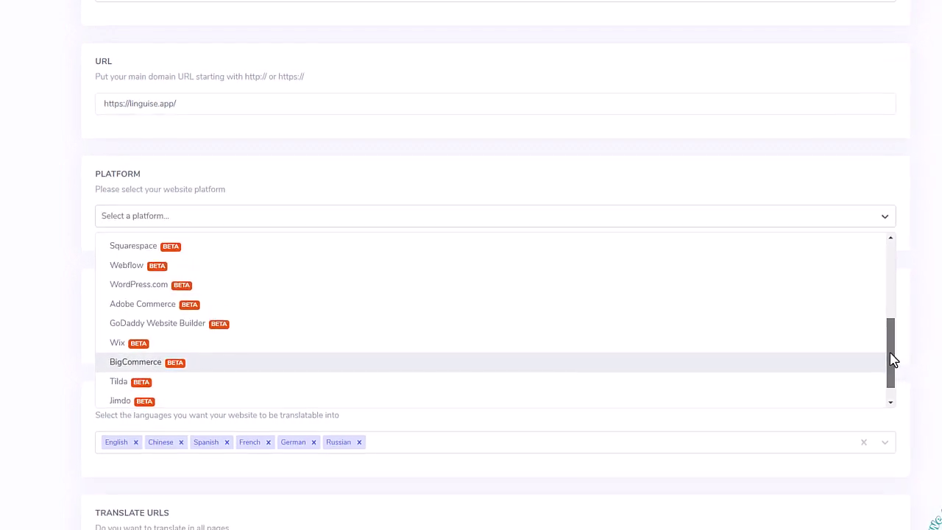
click(124, 298)
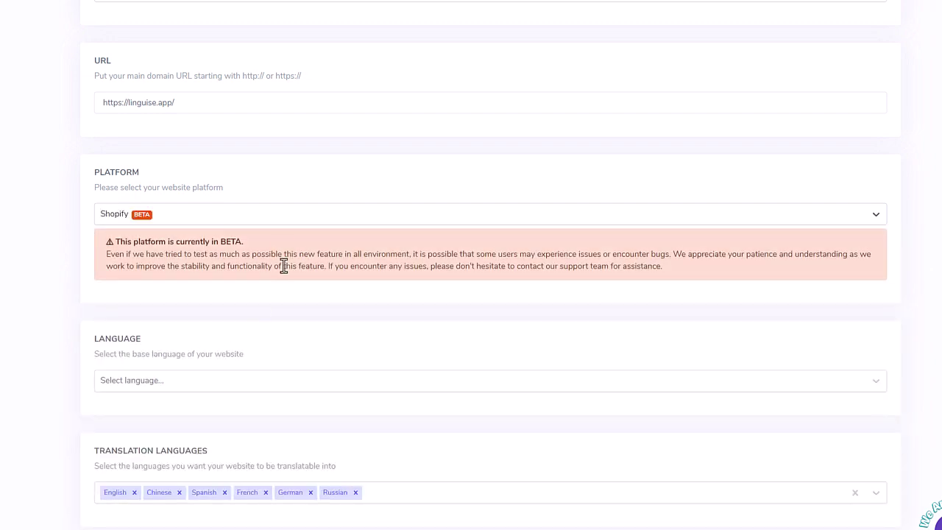
Set the base language to English.
scroll(246, 328, down, 3)
click(151, 193)
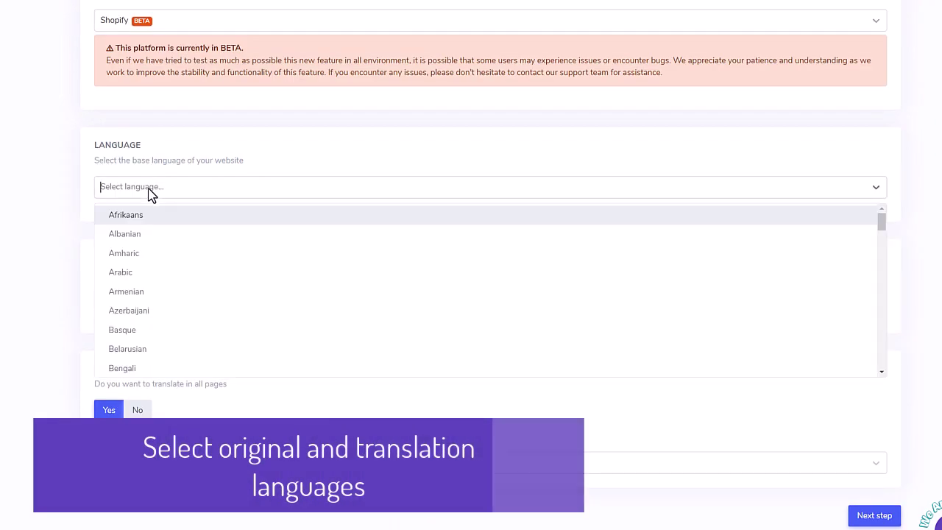
text(en)
key(Down)
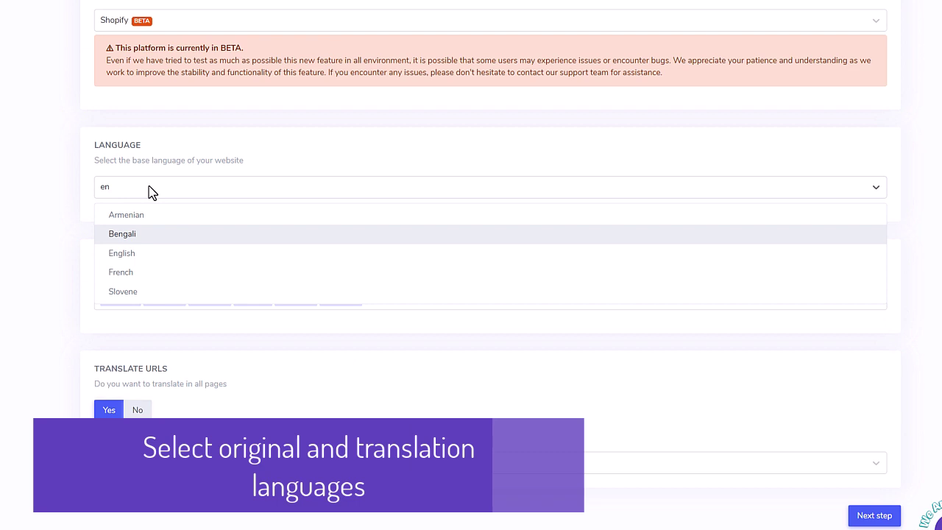
key(Down)
key(Return)
Add Vietnamese and Dutch as translation languages and save the step.
click(393, 305)
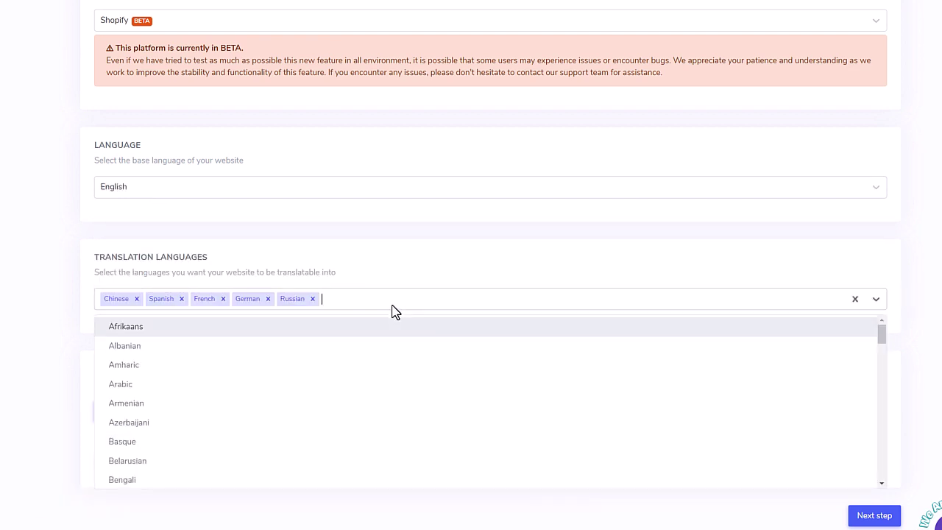
text(vi)
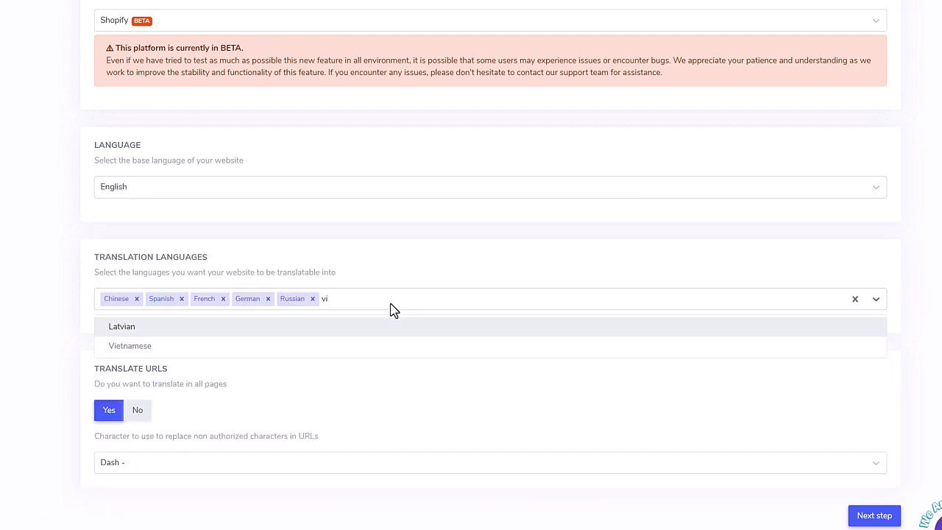
key(Down)
key(Return)
text(du)
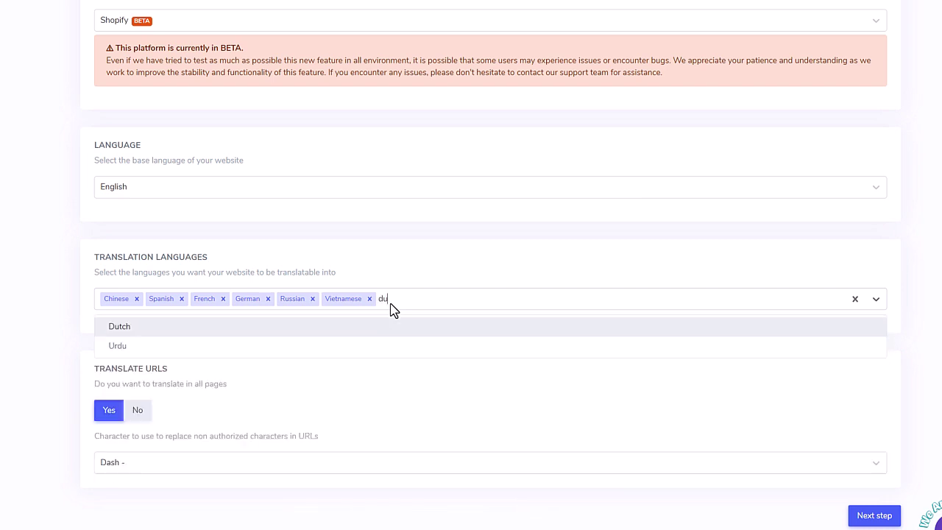
key(Return)
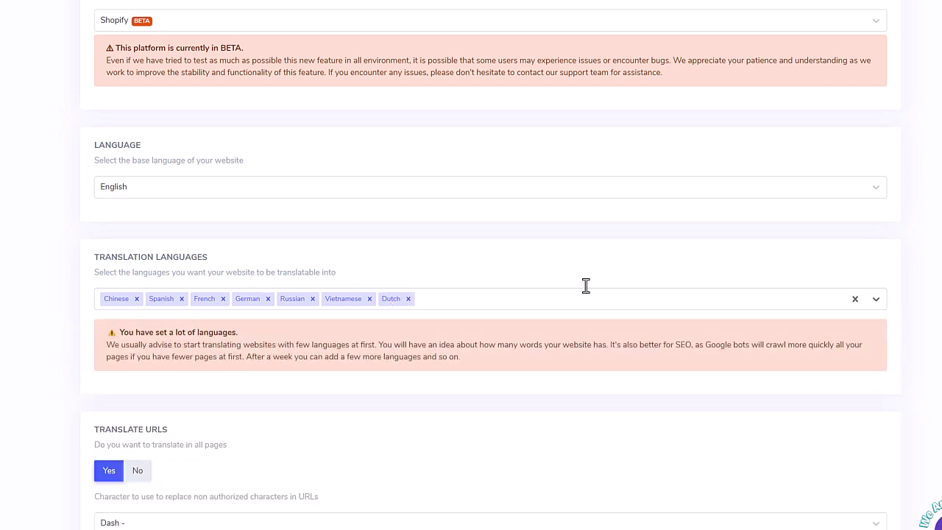
scroll(471, 288, down, 2)
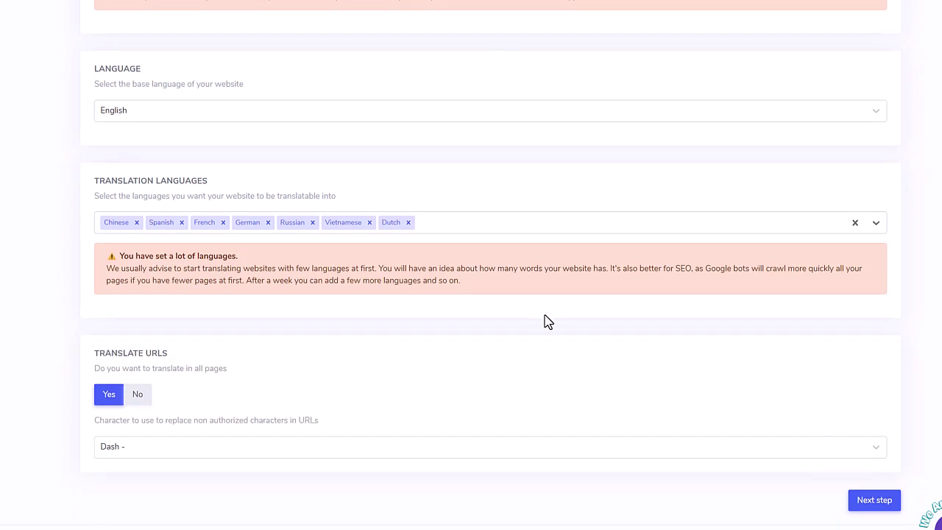
click(871, 503)
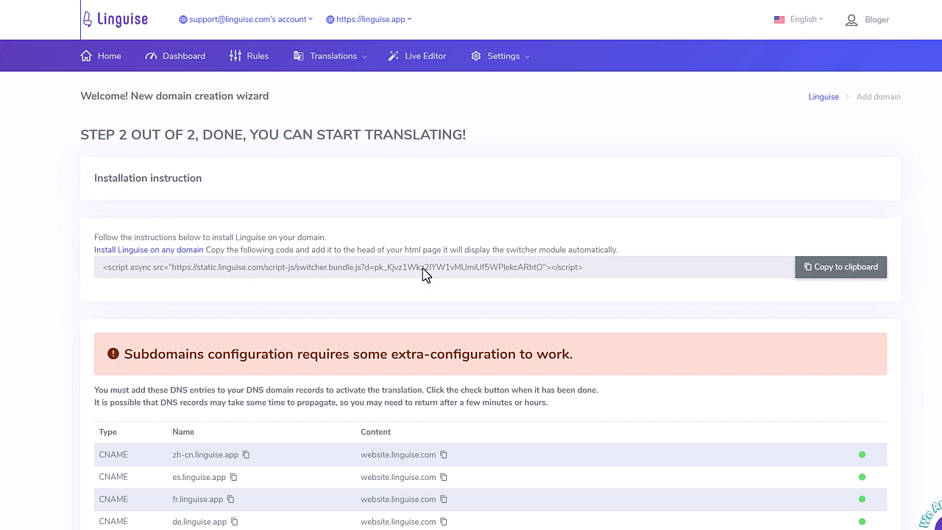
Go to the domain's Edit domain settings page.
scroll(190, 264, down, 3)
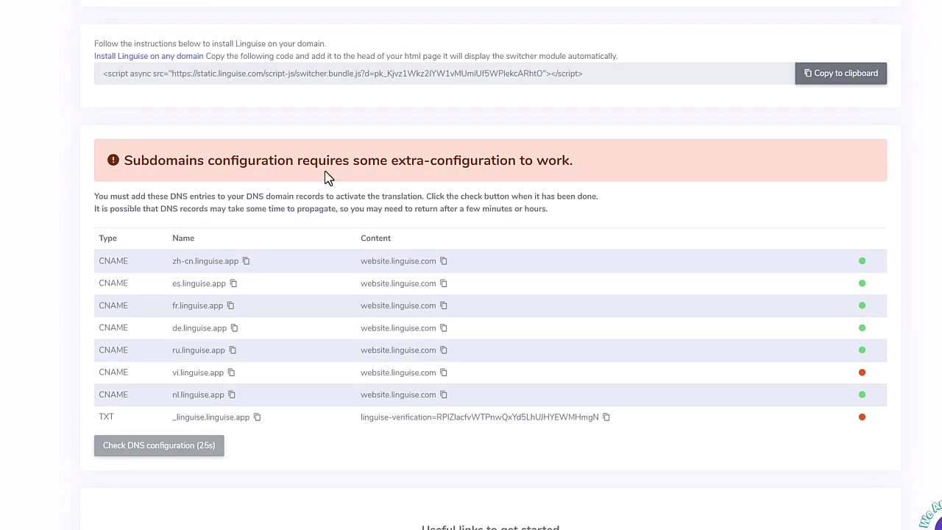
scroll(302, 170, up, 3)
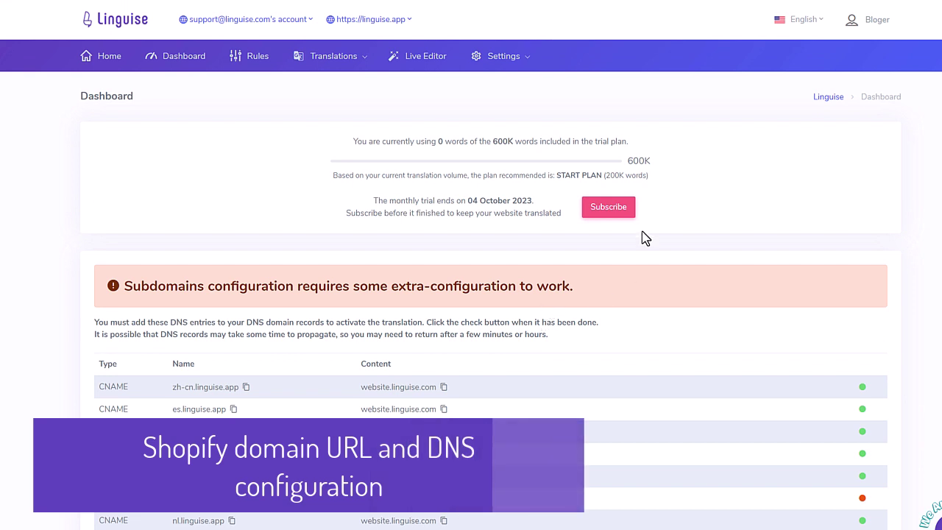
click(511, 86)
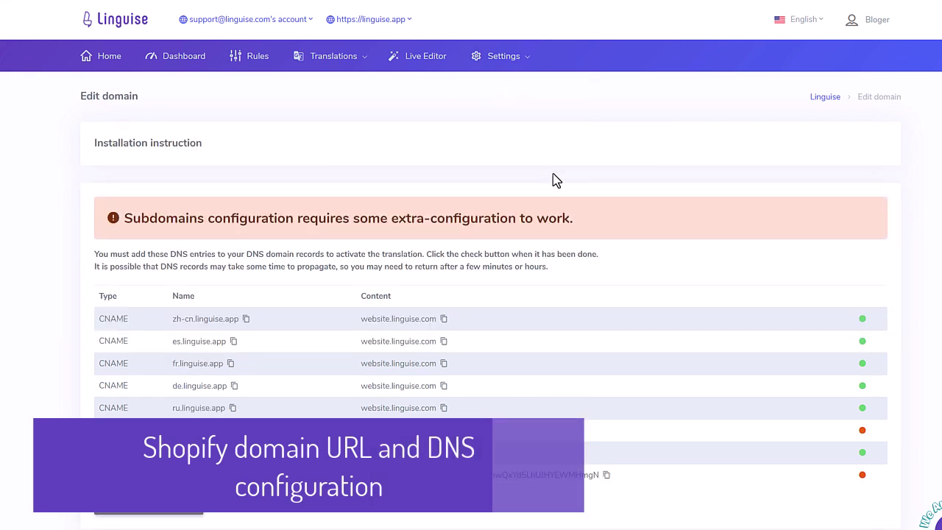
scroll(486, 326, down, 3)
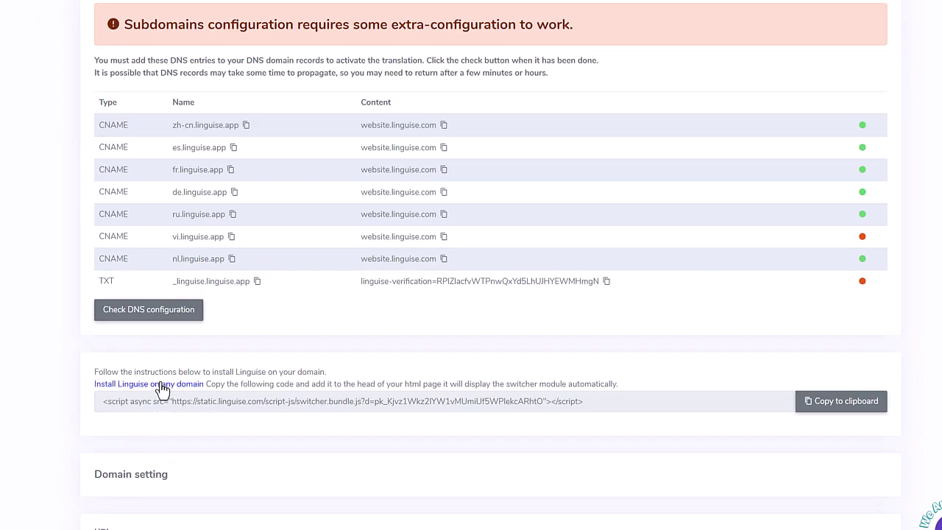
scroll(307, 337, up, 3)
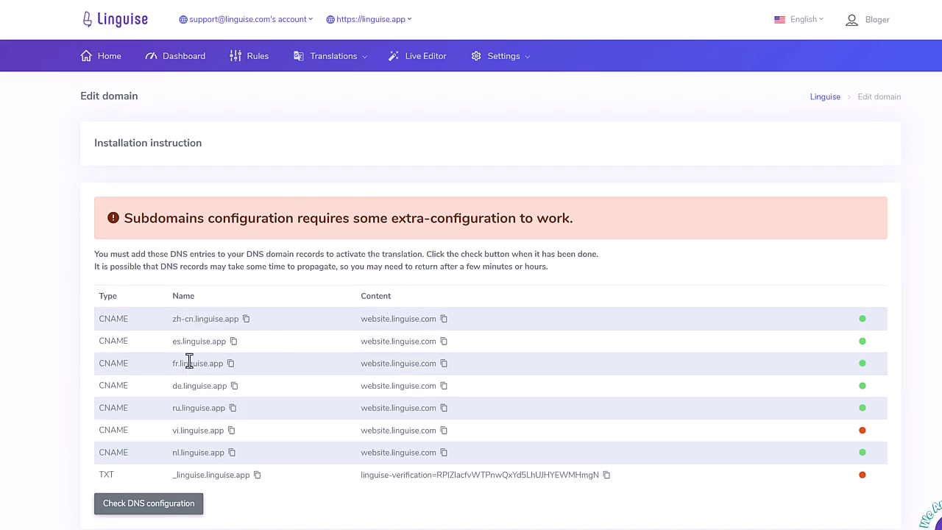
Zoom in and inspect the es.linguise.app subdomain DNS record.
scroll(196, 358, down, 2)
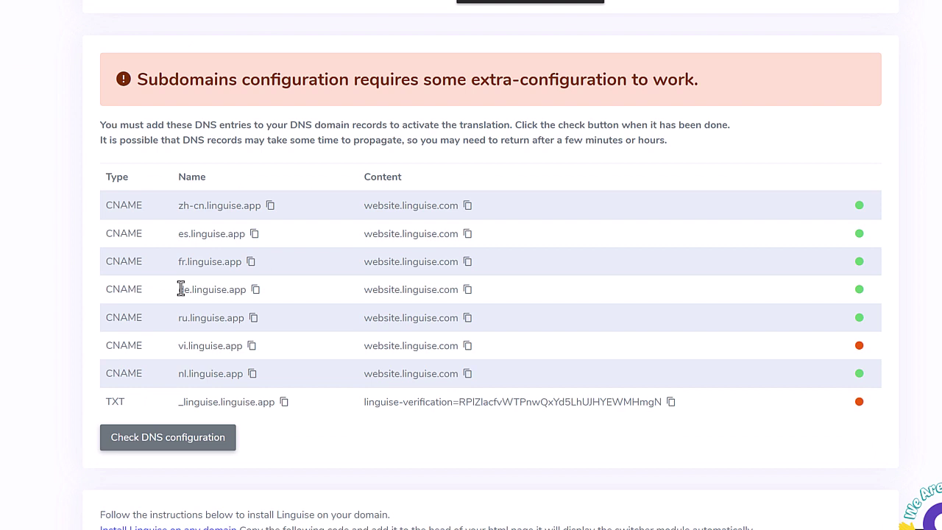
key(ctrl+plus)
key(ctrl+plus)
drag(175, 234, 260, 243)
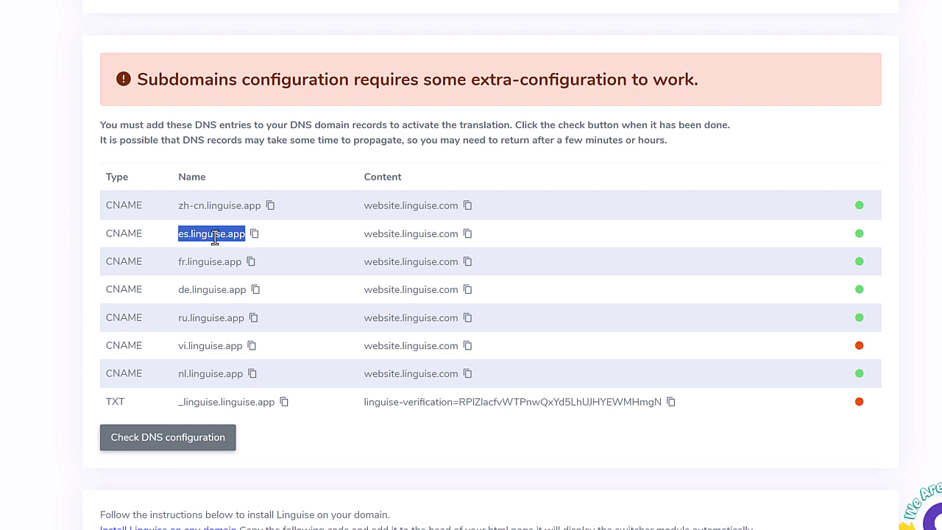
key(ctrl+minus)
key(ctrl+minus)
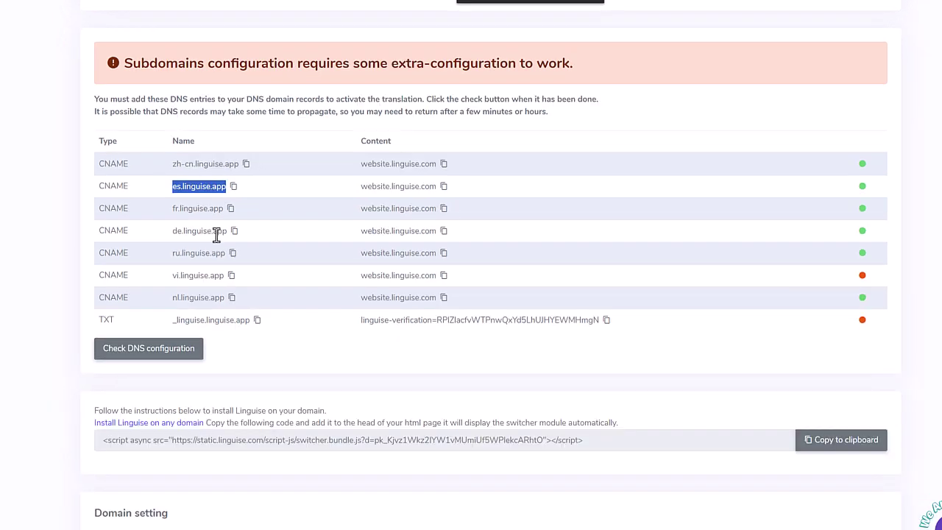
scroll(360, 289, up, 3)
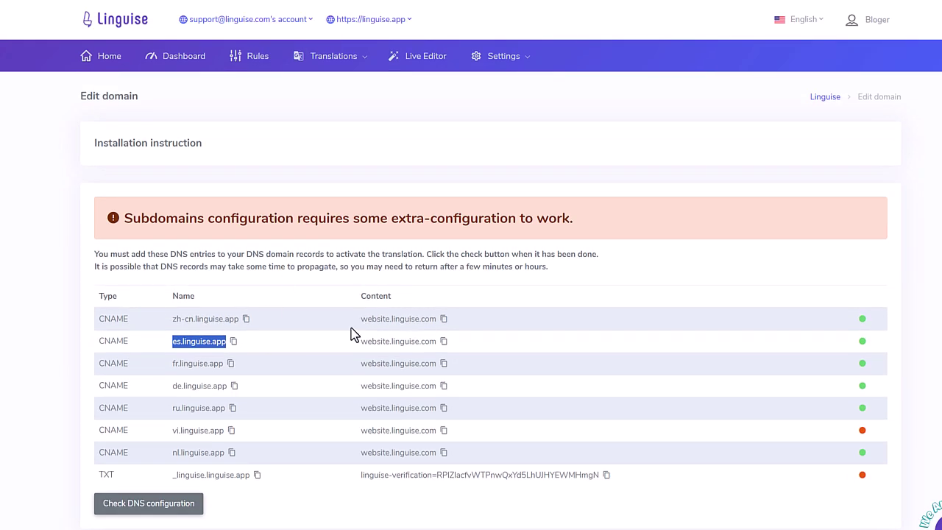
click(295, 364)
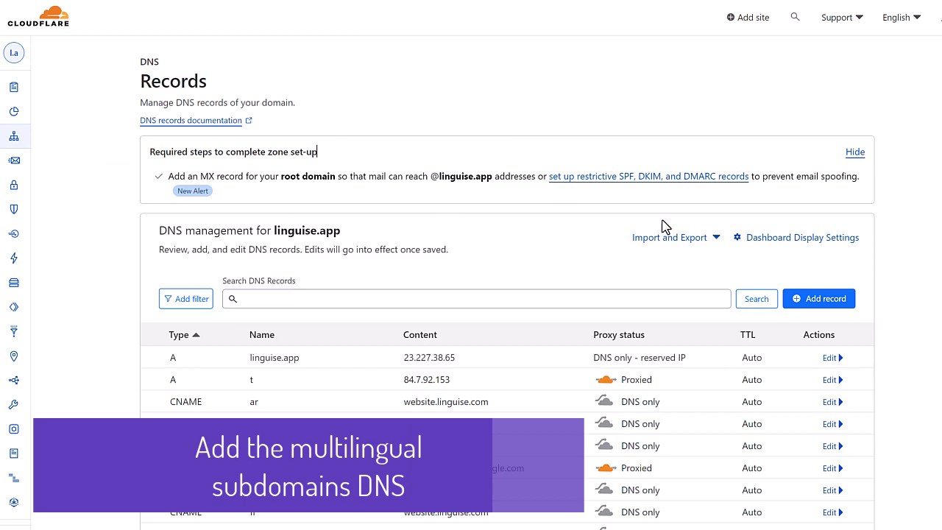
Review the existing Cloudflare DNS records, including the it subdomain record.
scroll(662, 227, down, 3)
scroll(662, 228, down, 3)
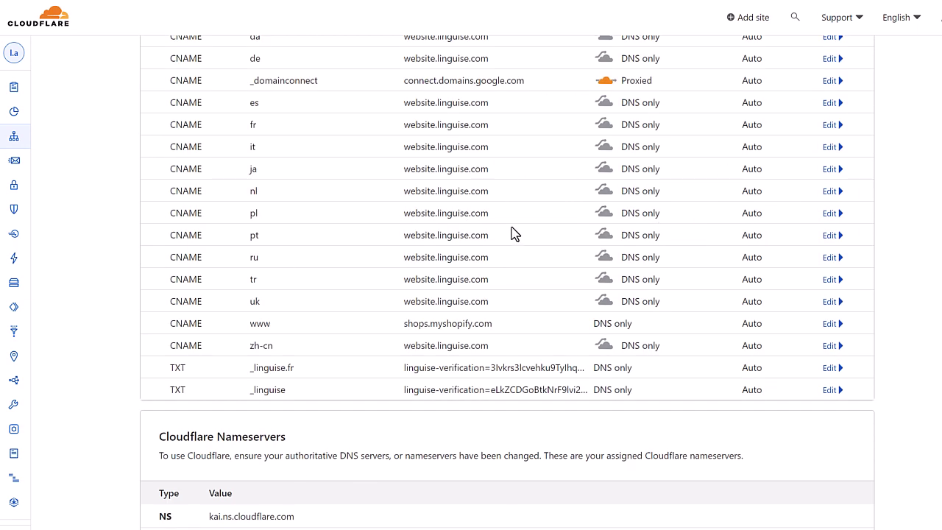
scroll(515, 233, up, 3)
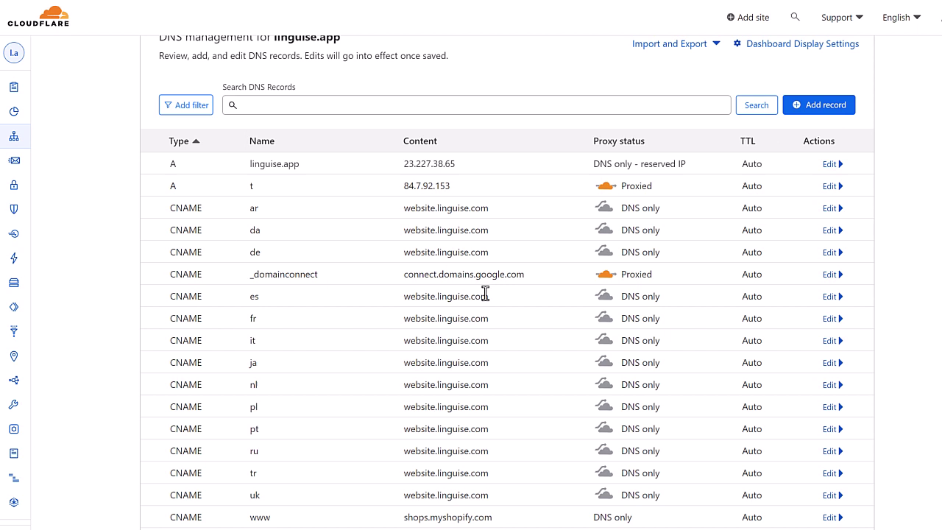
drag(293, 345, 164, 346)
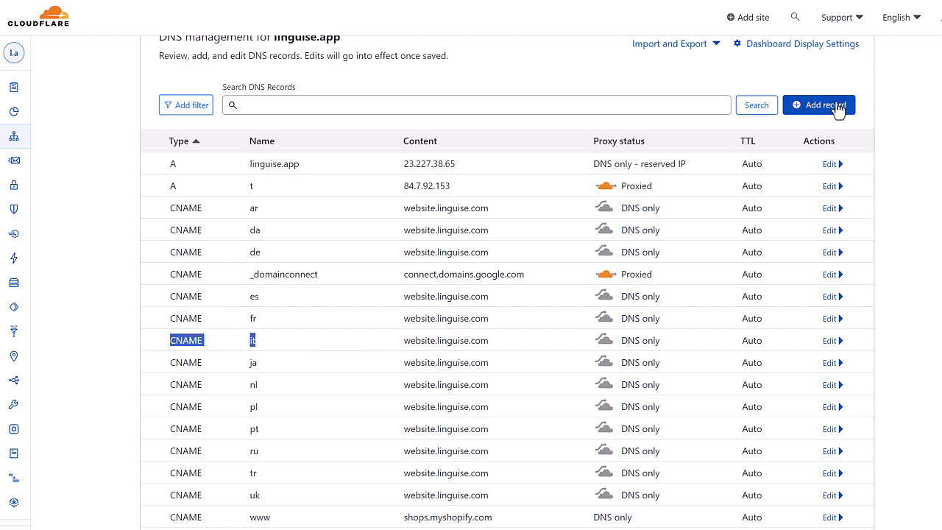
Start a new DNS-only CNAME record in Cloudflare.
click(795, 105)
click(221, 181)
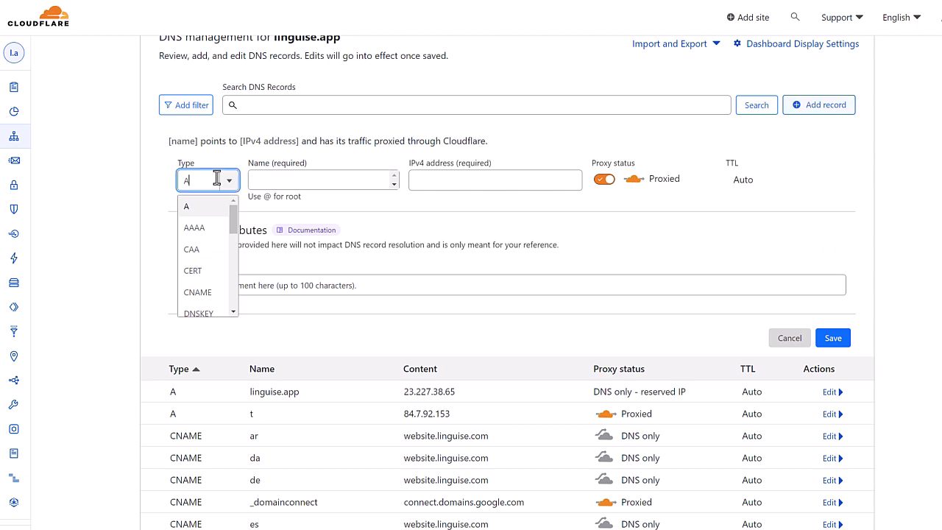
scroll(236, 233, down, 1)
scroll(236, 233, down, 1)
click(199, 234)
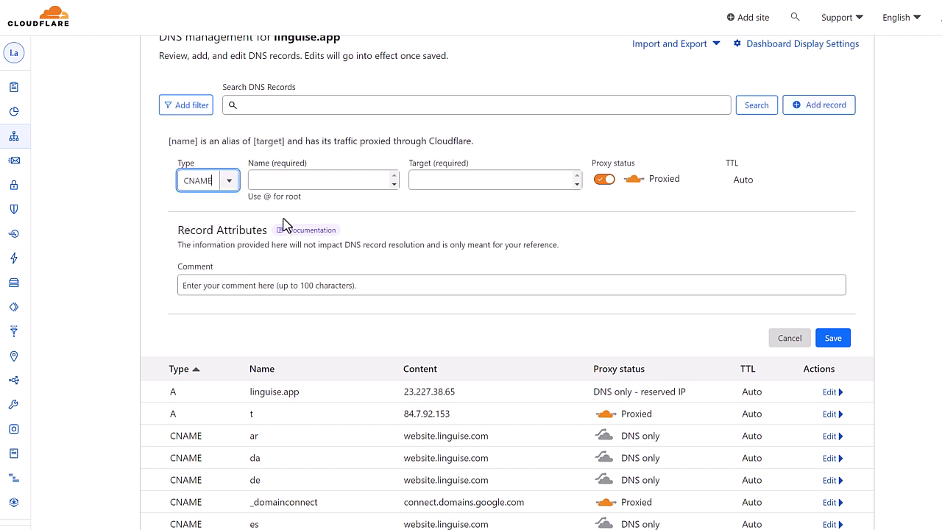
click(762, 304)
scroll(810, 320, up, 3)
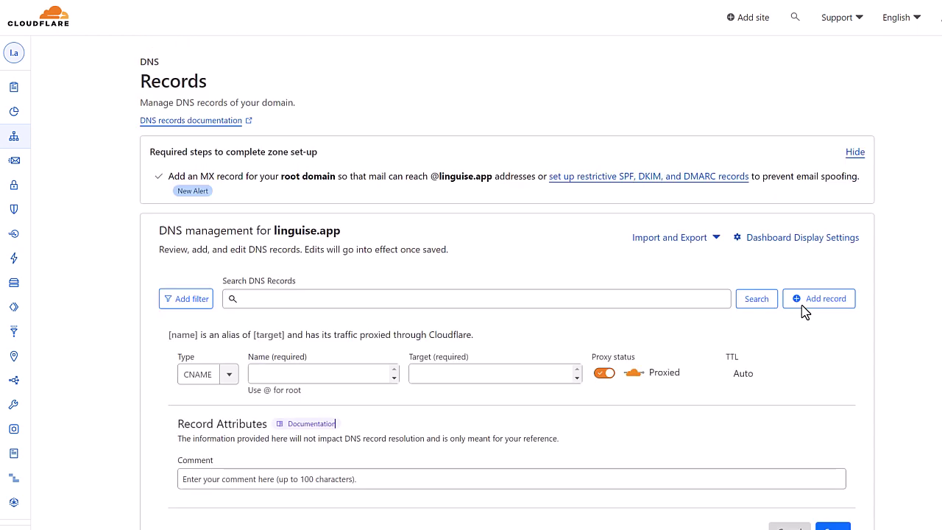
click(605, 373)
click(229, 374)
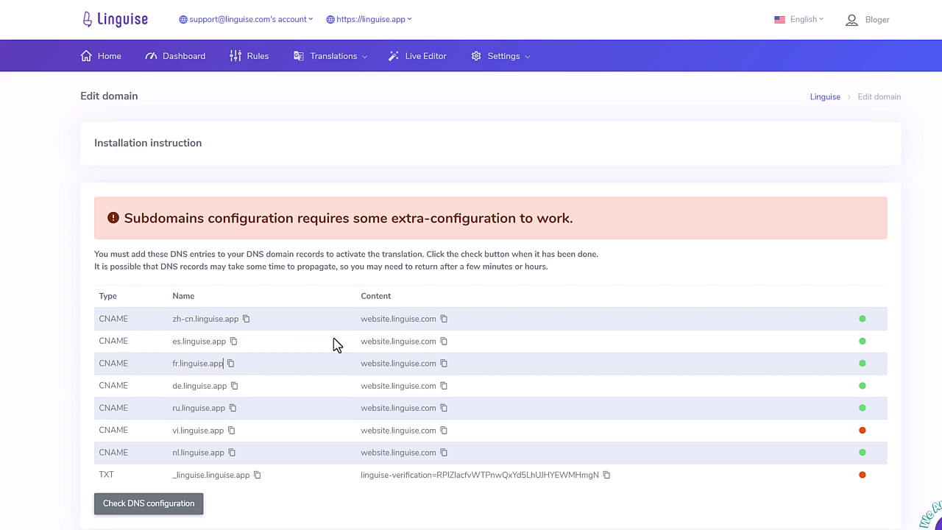
Fill in name vi.linguise.app and target website.linguise.com, then save the record.
click(231, 431)
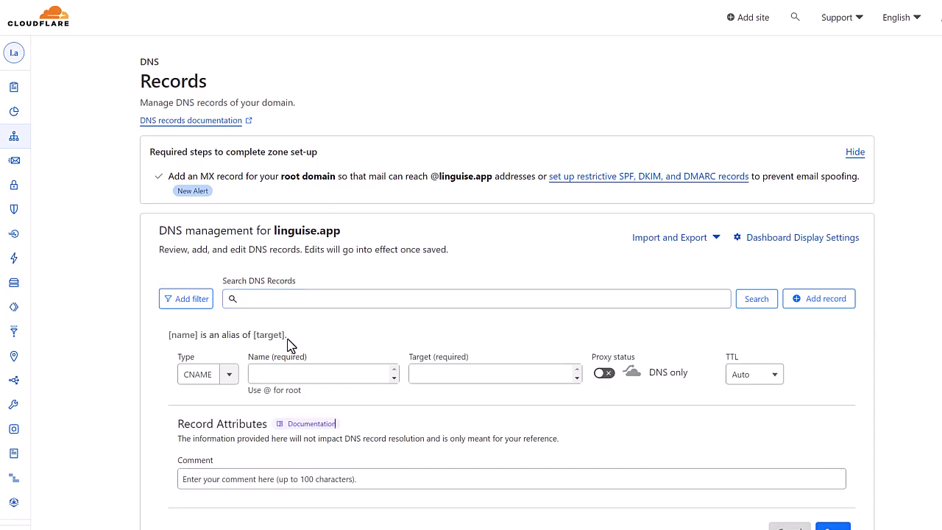
click(287, 373)
key(ctrl+v)
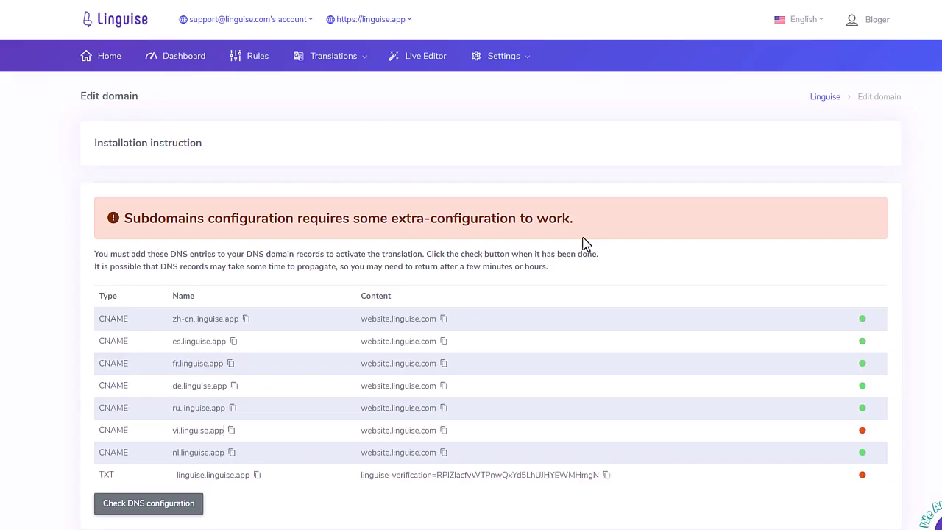
click(443, 431)
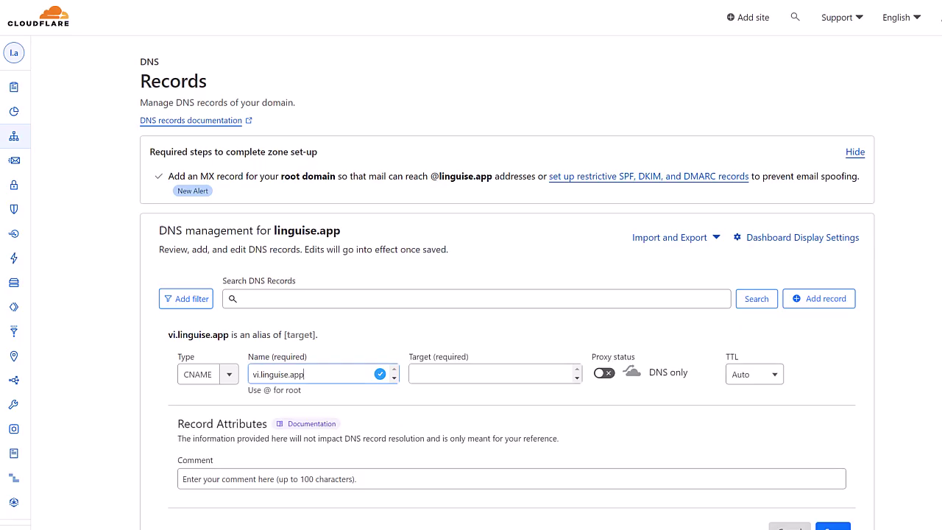
click(473, 375)
key(ctrl+v)
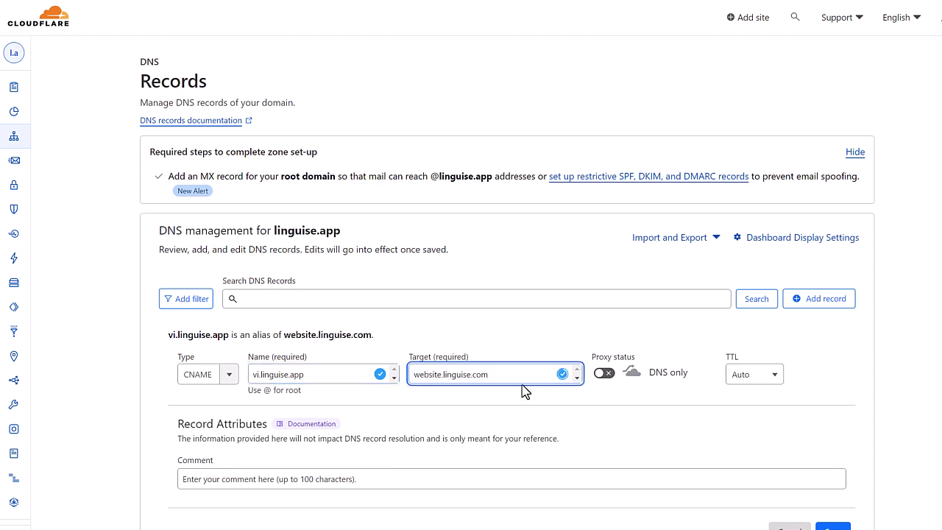
scroll(653, 417, down, 3)
click(832, 338)
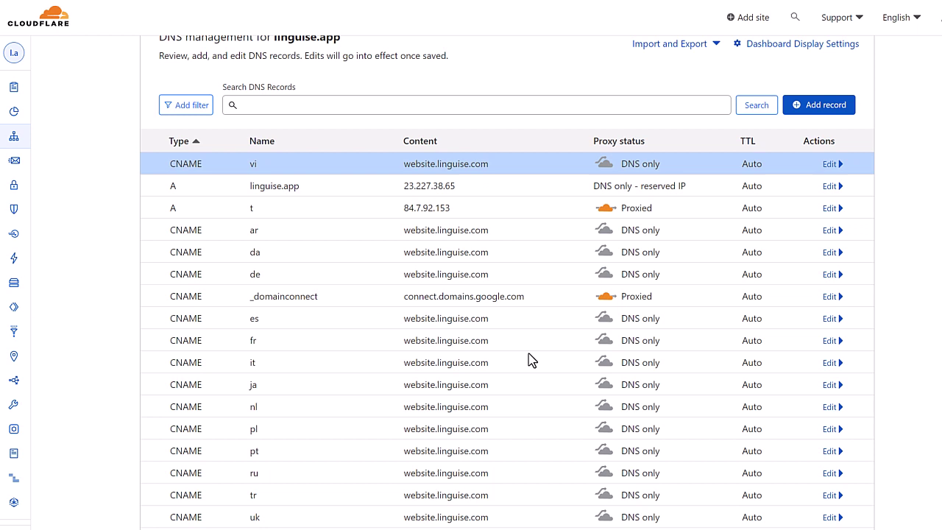
Check the language subdomain records in the Cloudflare DNS list.
scroll(536, 335, down, 3)
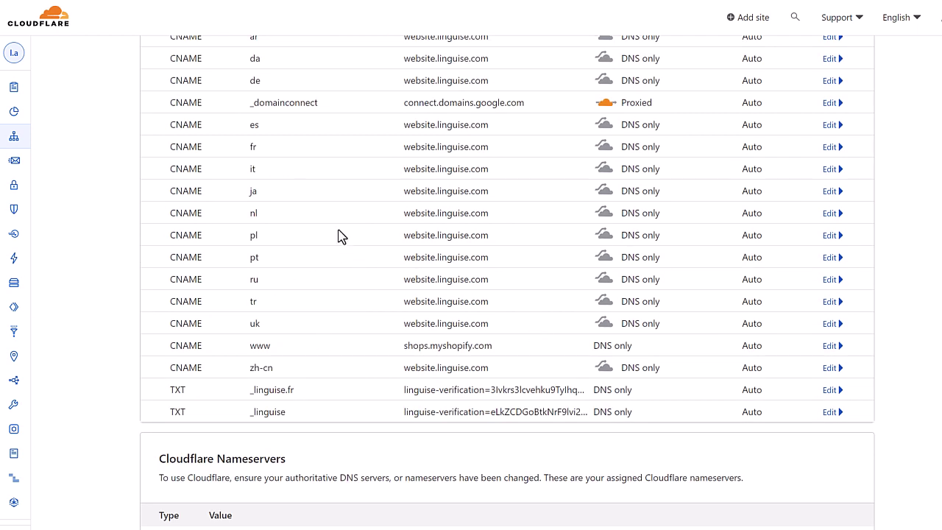
drag(256, 130, 266, 327)
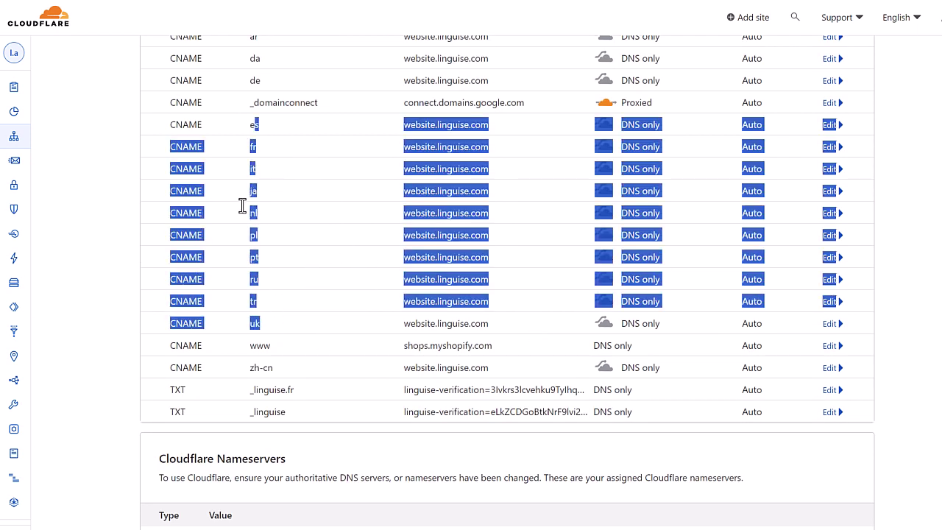
click(335, 187)
scroll(361, 233, up, 3)
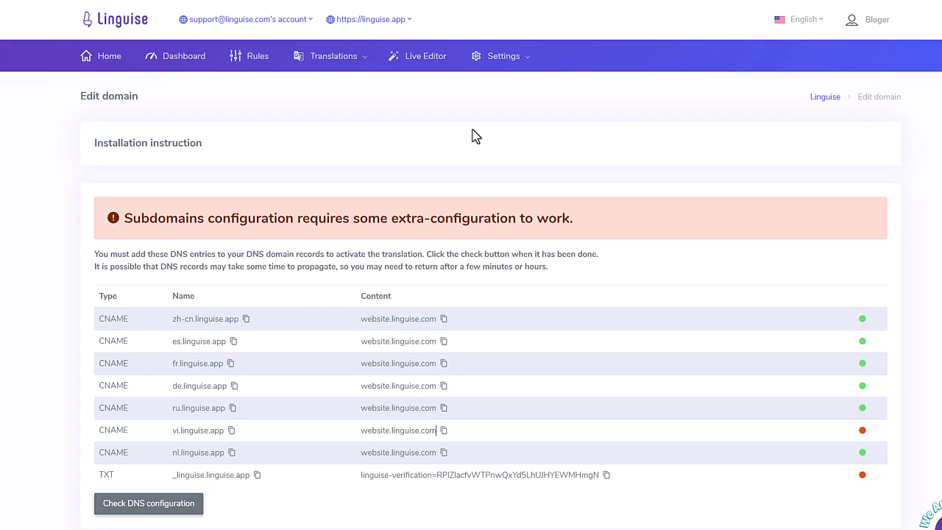
Copy the _linguise.linguise.app name and start a new TXT record.
scroll(575, 316, down, 3)
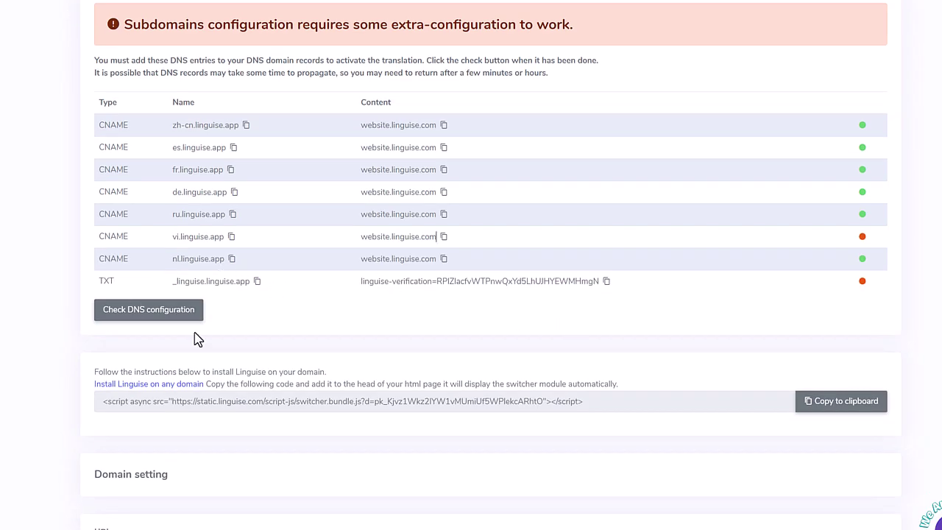
click(258, 282)
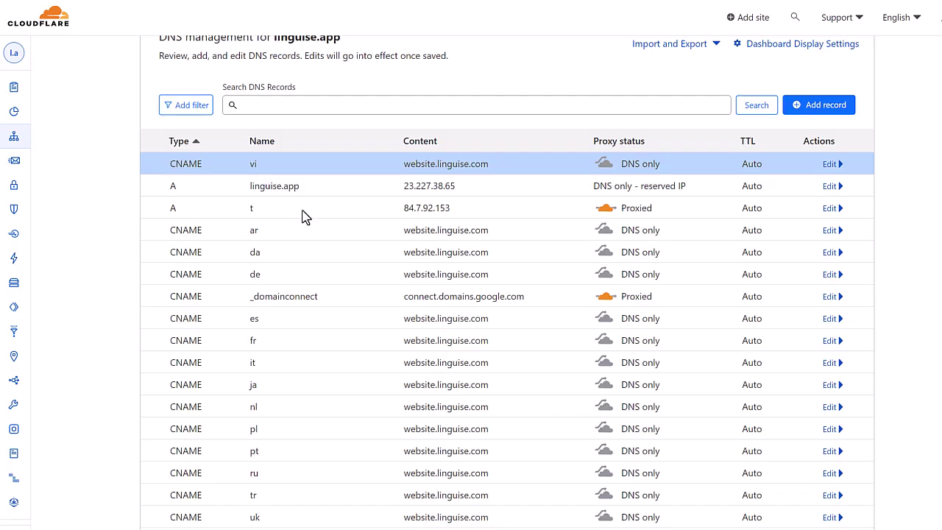
click(829, 107)
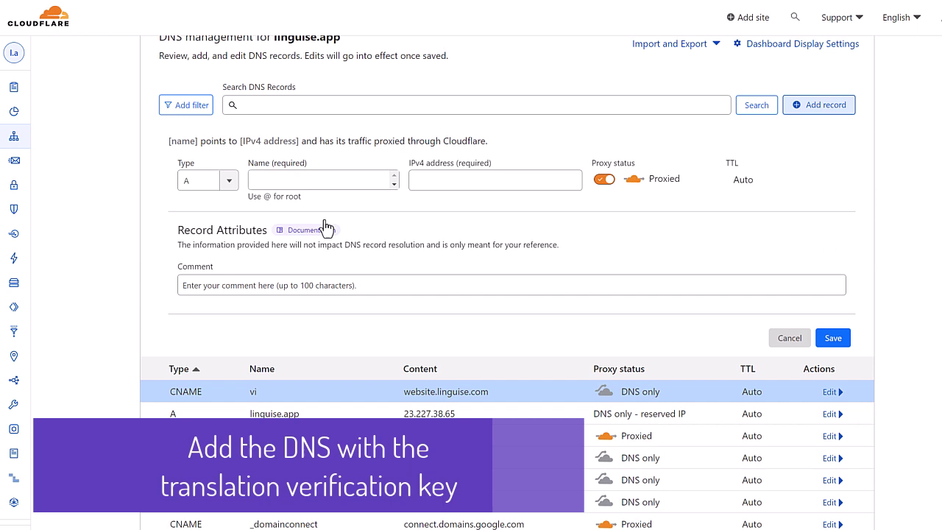
click(229, 181)
scroll(197, 279, down, 3)
scroll(199, 291, down, 2)
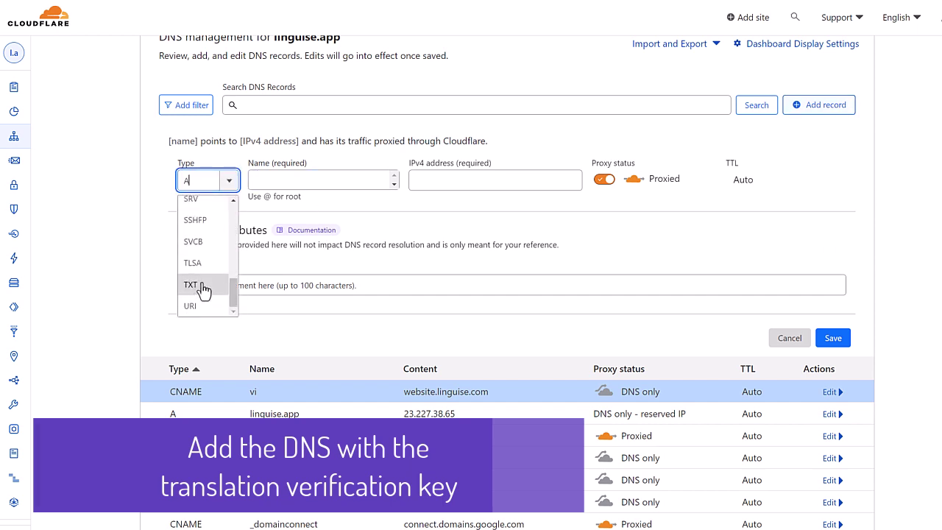
click(201, 287)
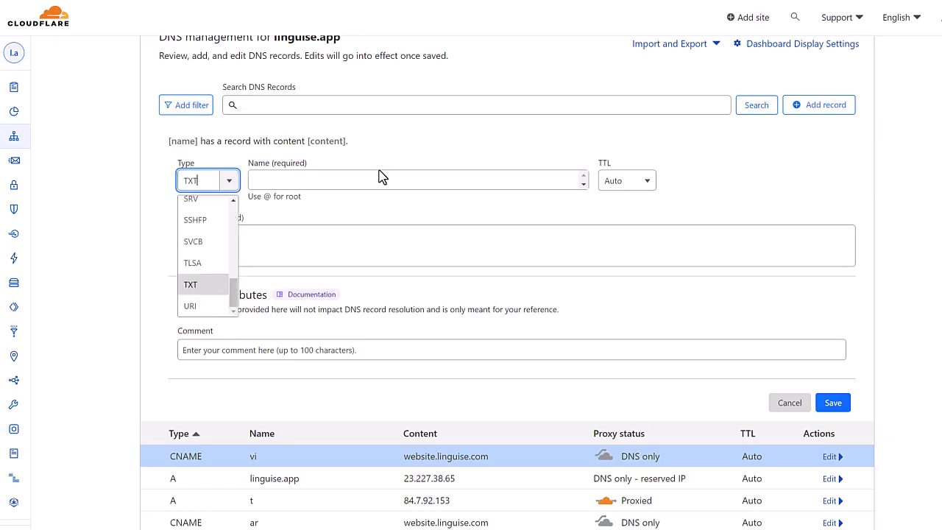
Fill the TXT record with _linguise.linguise.app and the linguise-verification key, then save.
click(335, 179)
key(ctrl+v)
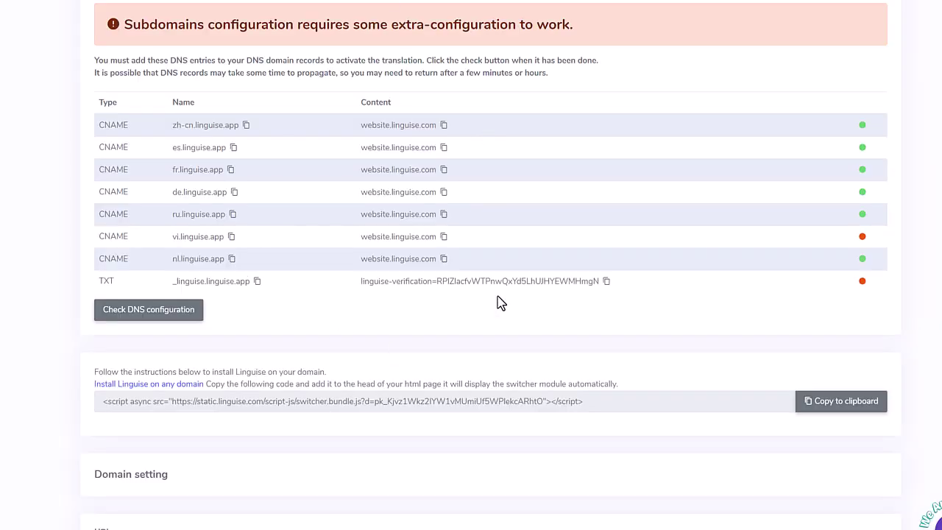
click(608, 280)
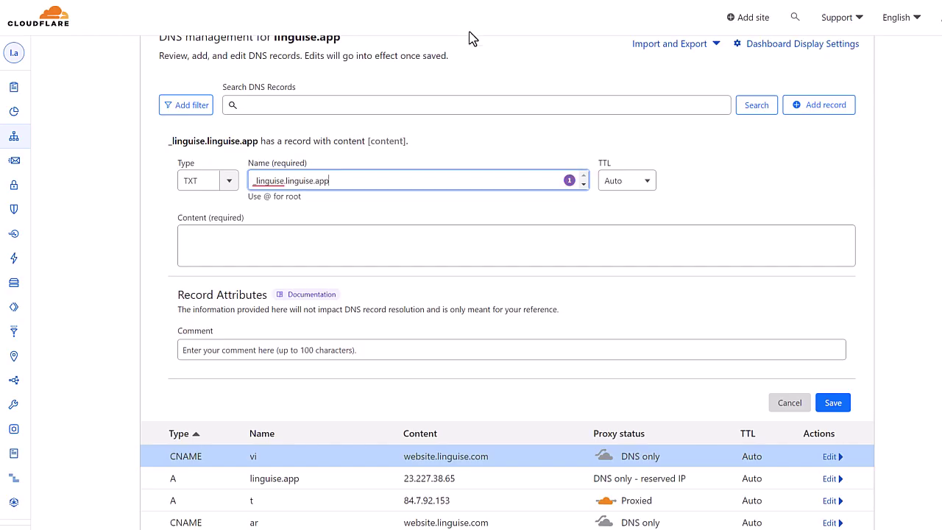
click(456, 232)
key(ctrl+v)
click(819, 403)
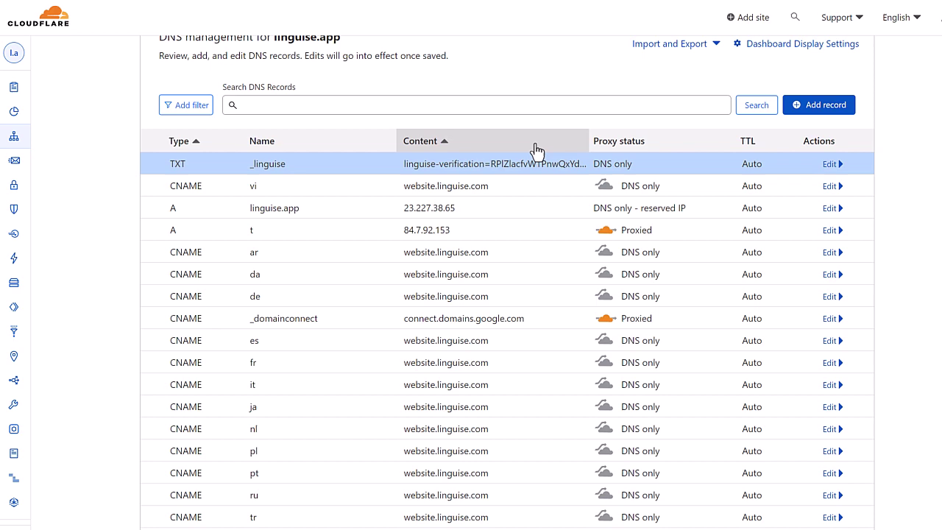
Rerun the DNS configuration check in Linguise.
scroll(482, 291, down, 3)
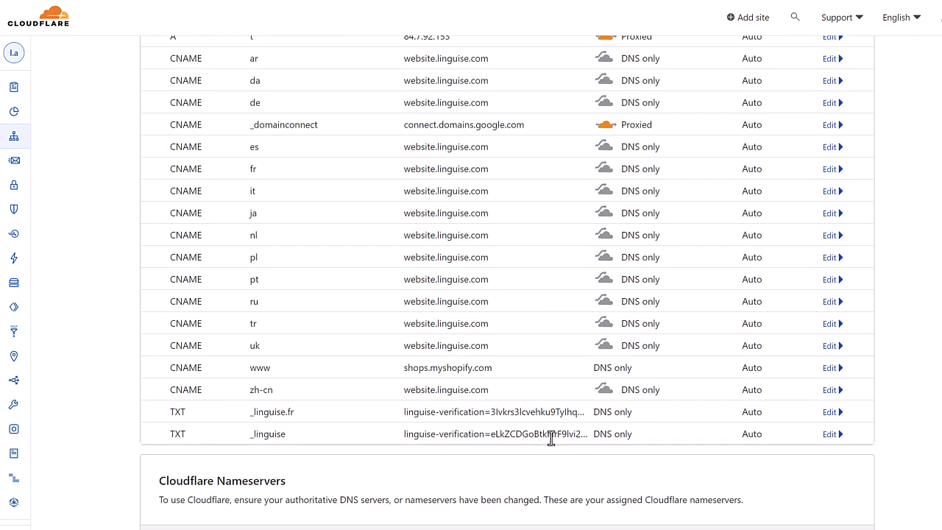
scroll(555, 440, up, 3)
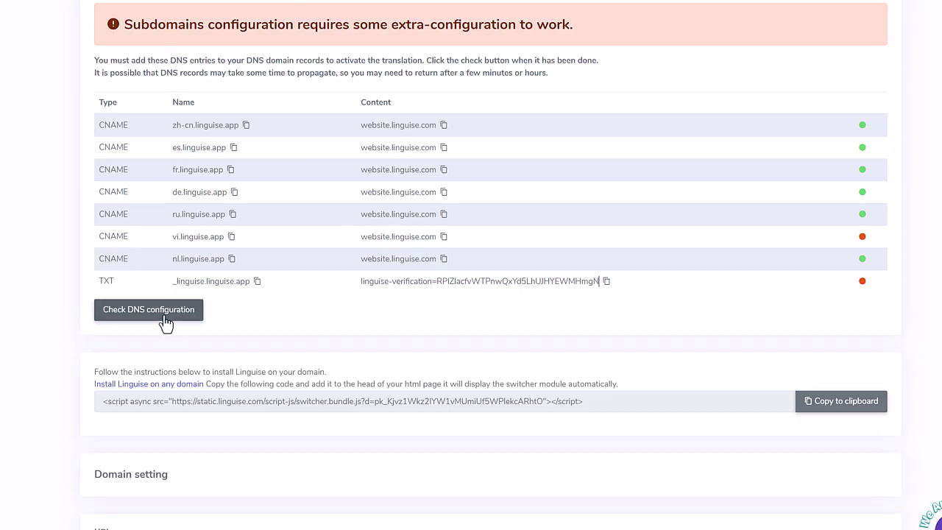
click(165, 324)
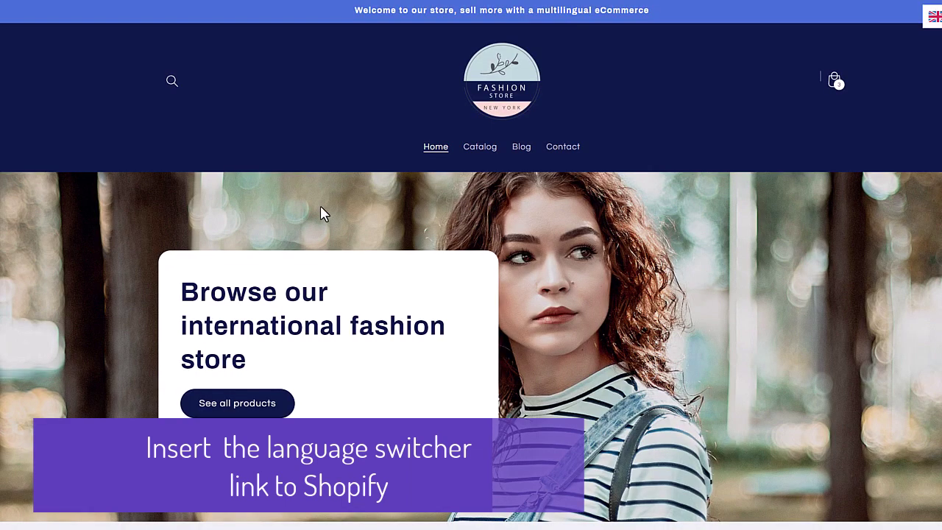
Copy the Linguise language switcher script tag to the clipboard.
click(937, 19)
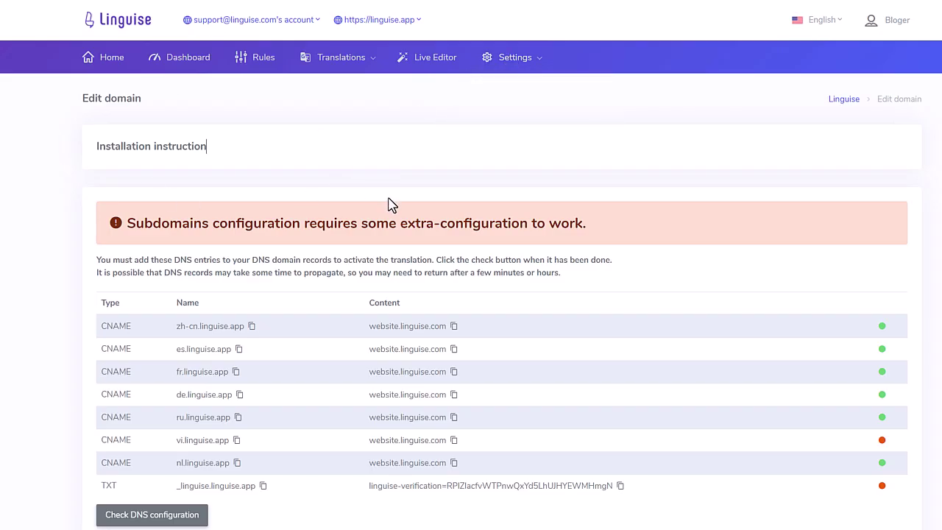
scroll(390, 204, down, 3)
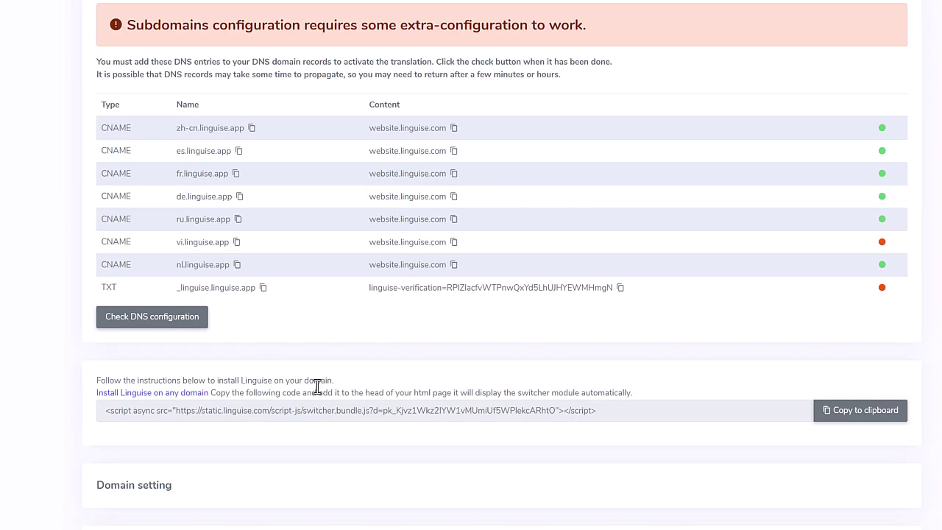
click(859, 419)
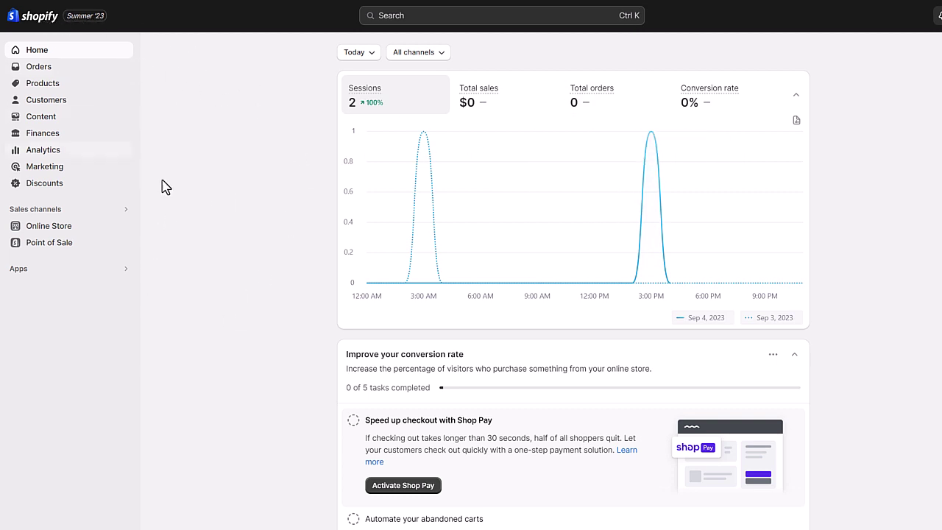
Open the code editor for the Refresh theme.
click(44, 231)
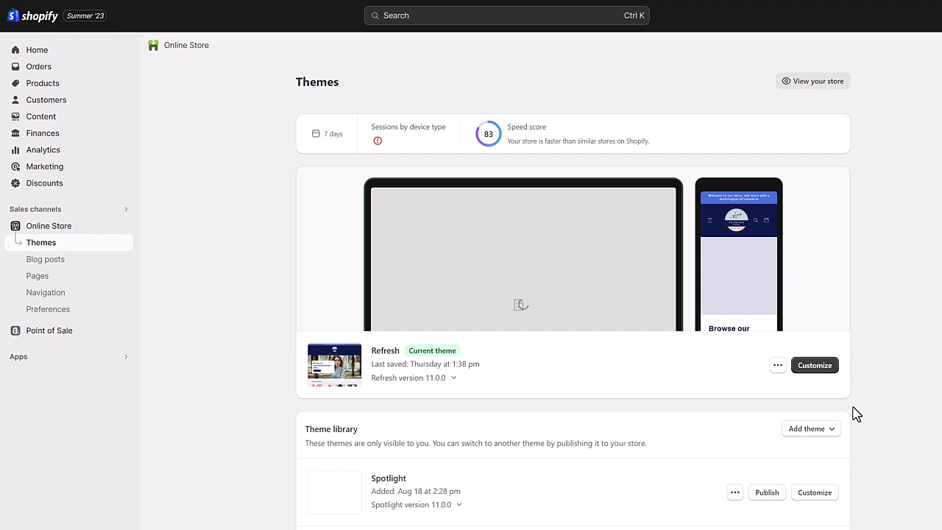
click(780, 368)
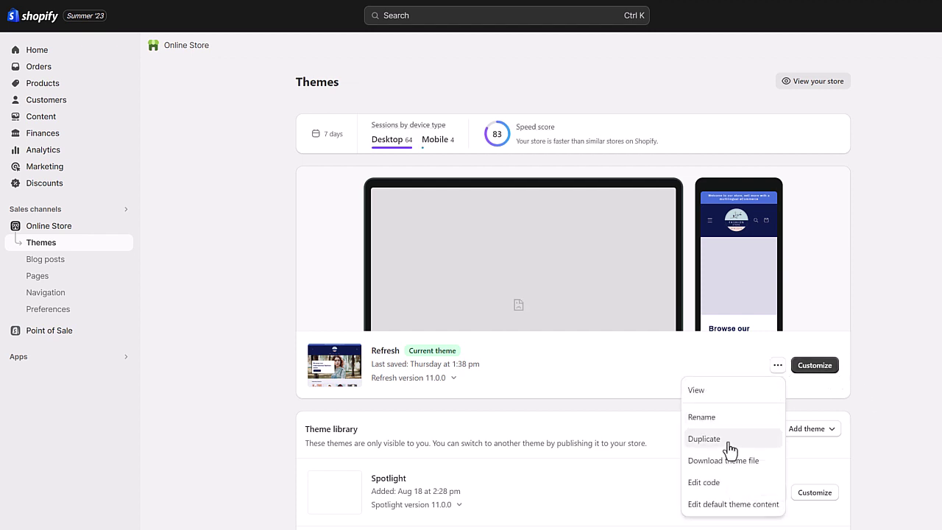
click(733, 486)
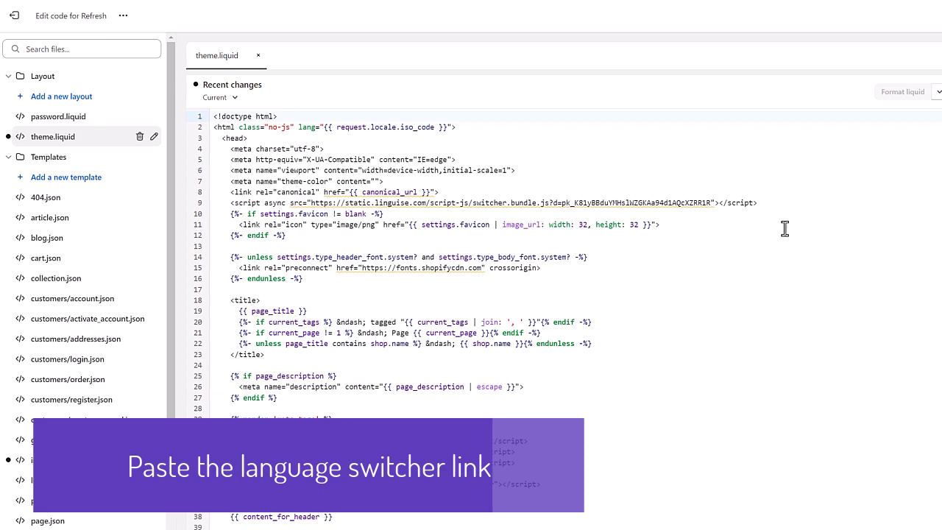
Find the Linguise switcher script on line 9 of theme.liquid's head and check the storefront languages.
drag(763, 203, 229, 203)
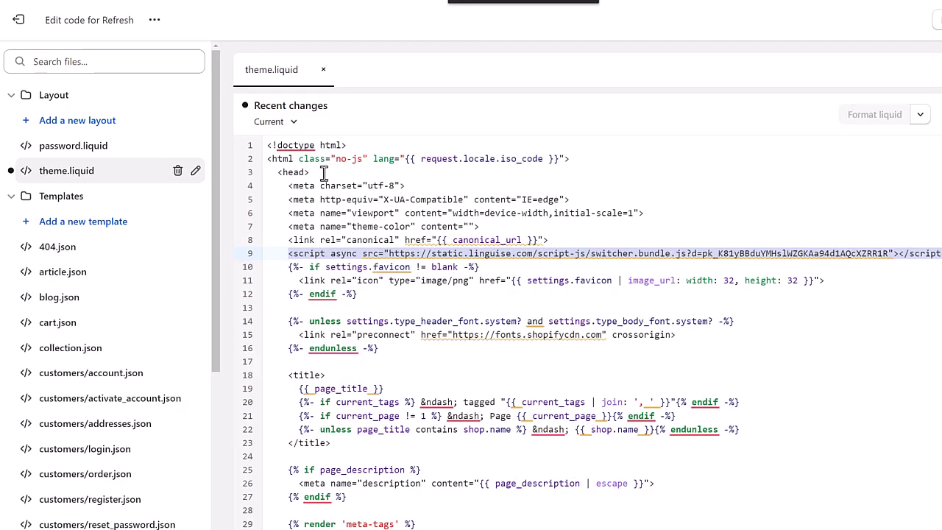
click(324, 172)
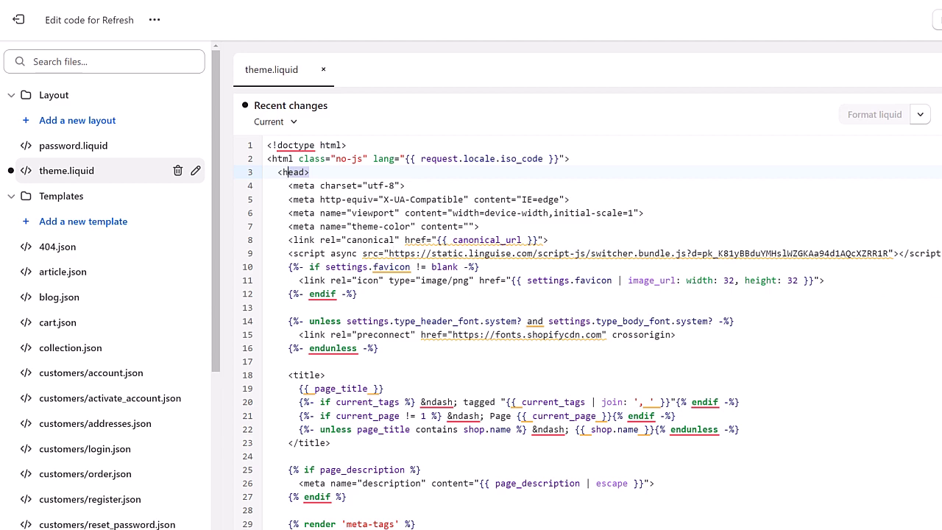
drag(929, 254, 289, 253)
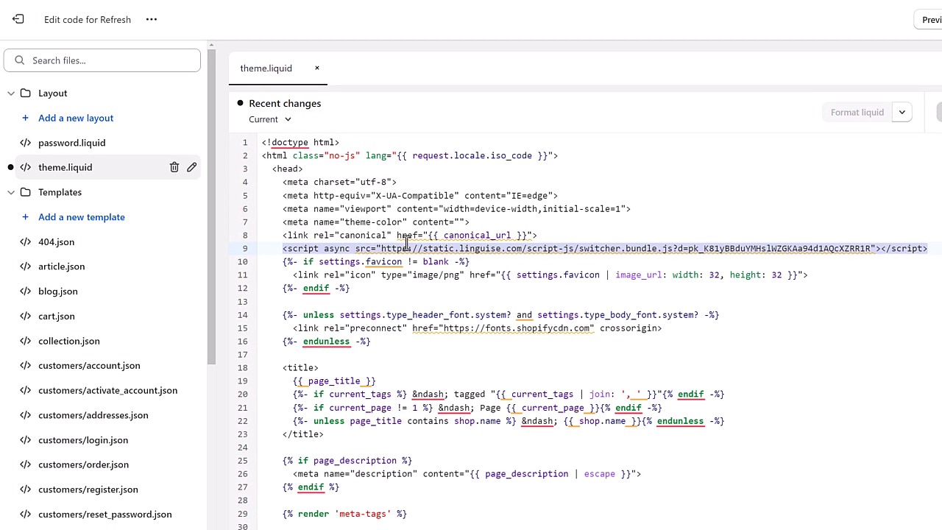
click(391, 243)
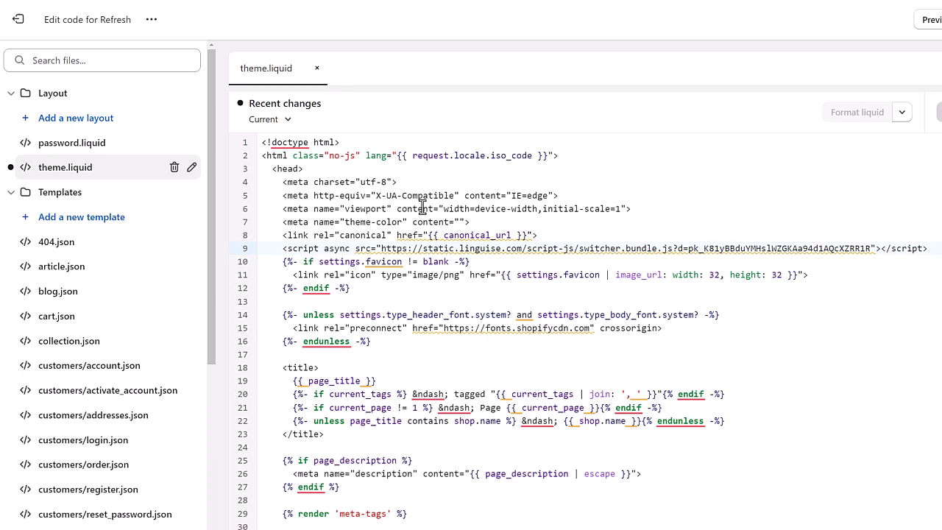
key(ctrl+minus)
key(ctrl+minus)
key(ctrl+minus)
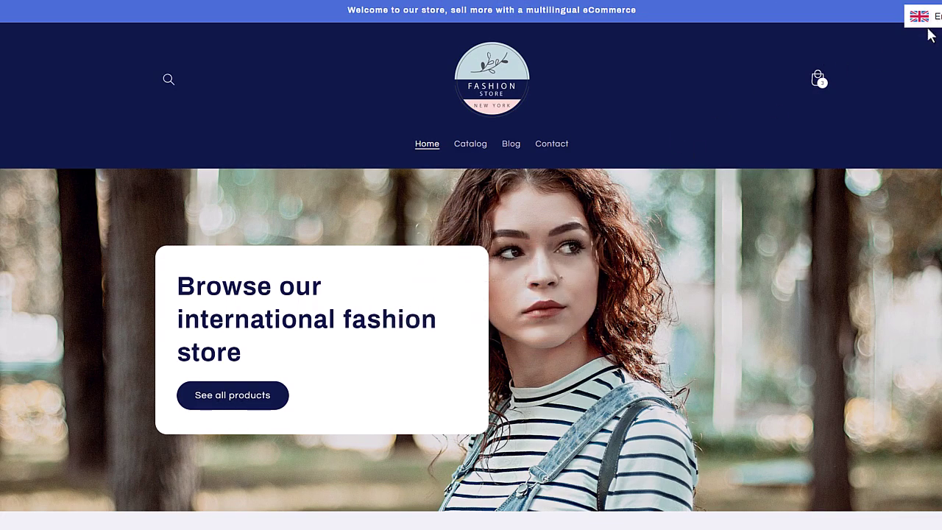
click(928, 31)
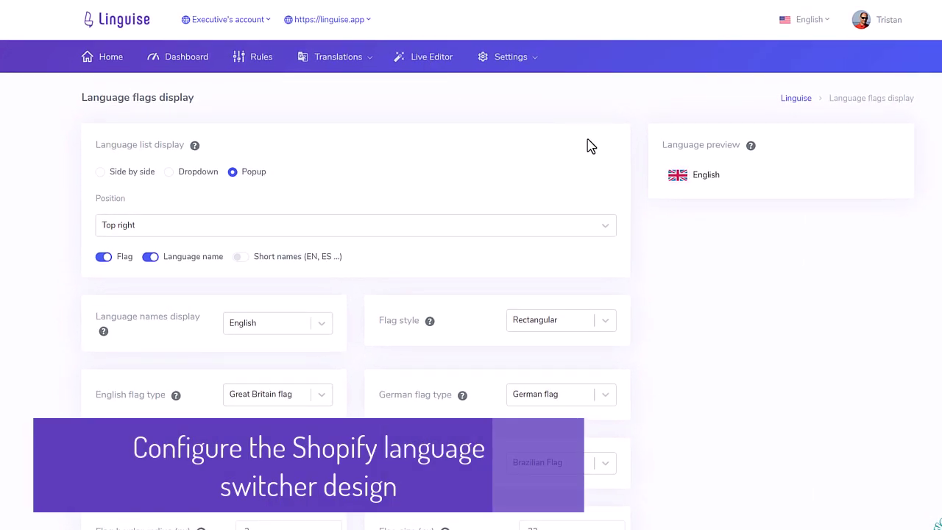
Preview the current popup list of languages in the switcher preview.
click(688, 177)
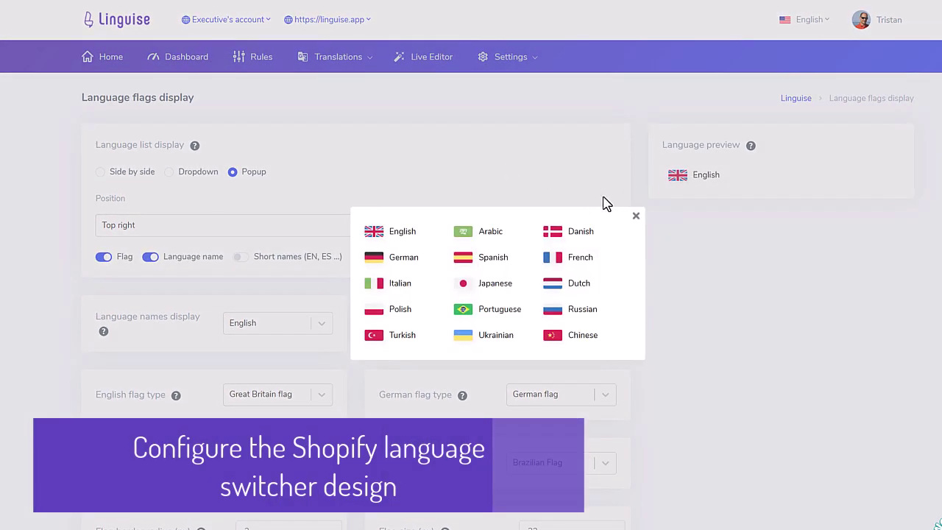
click(594, 175)
mouse_move(510, 56)
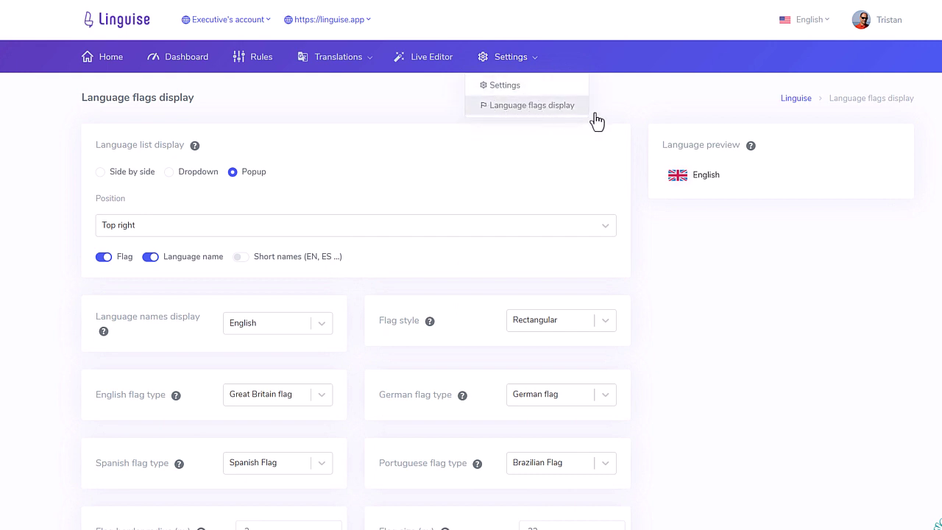
click(692, 178)
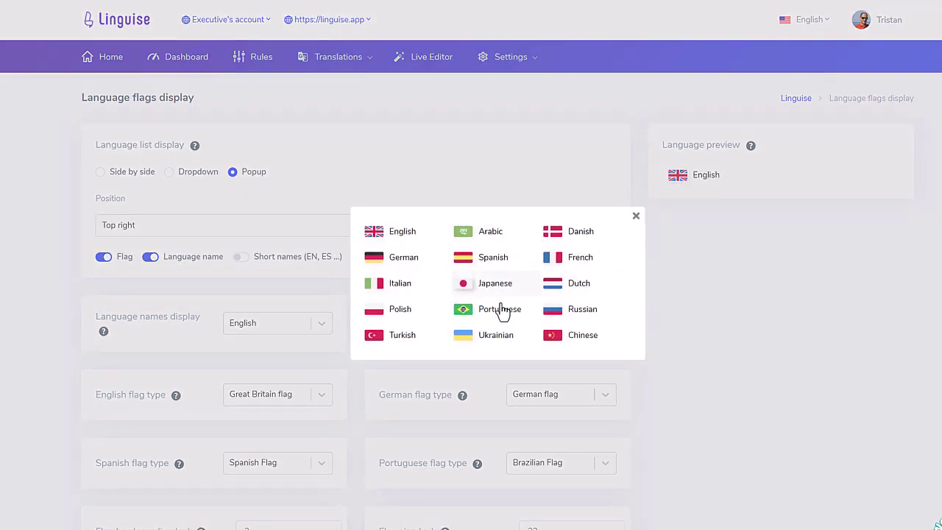
click(355, 186)
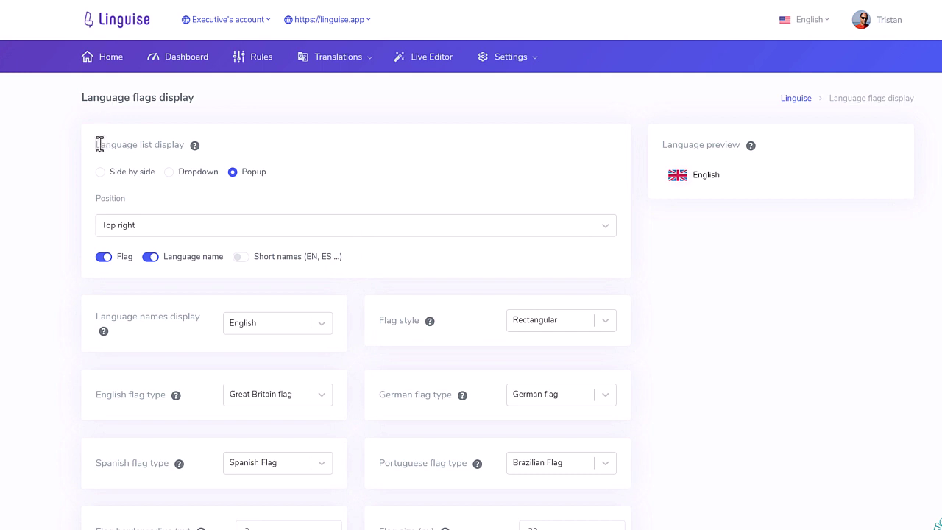
drag(99, 144, 184, 144)
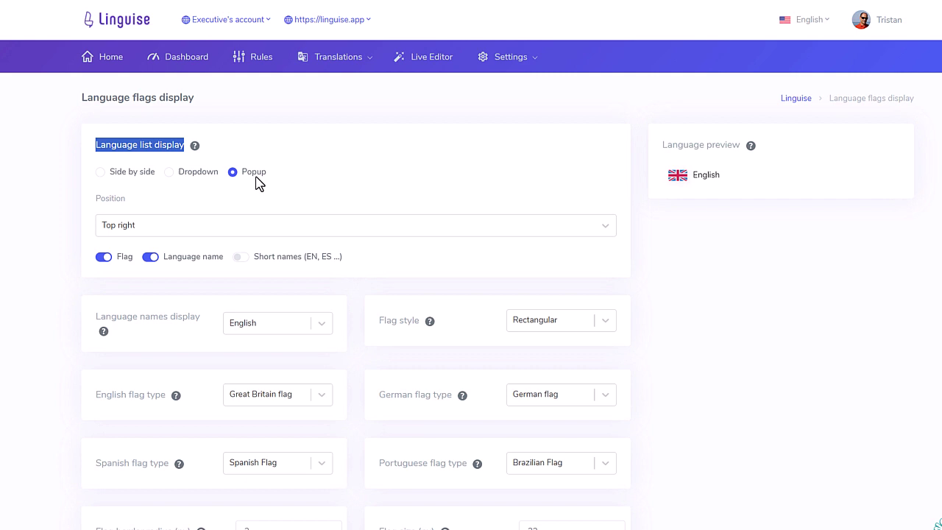
Try the Side by side and Dropdown layouts for the language list.
click(126, 174)
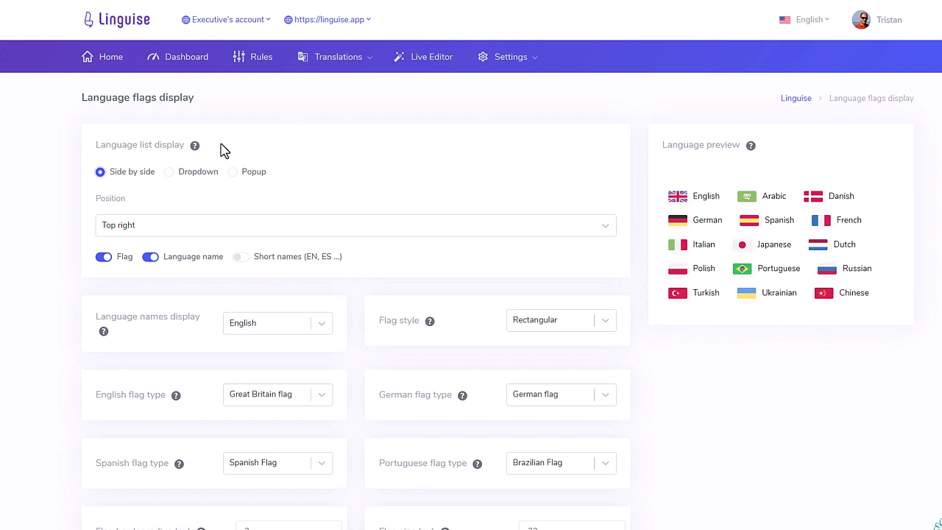
click(192, 177)
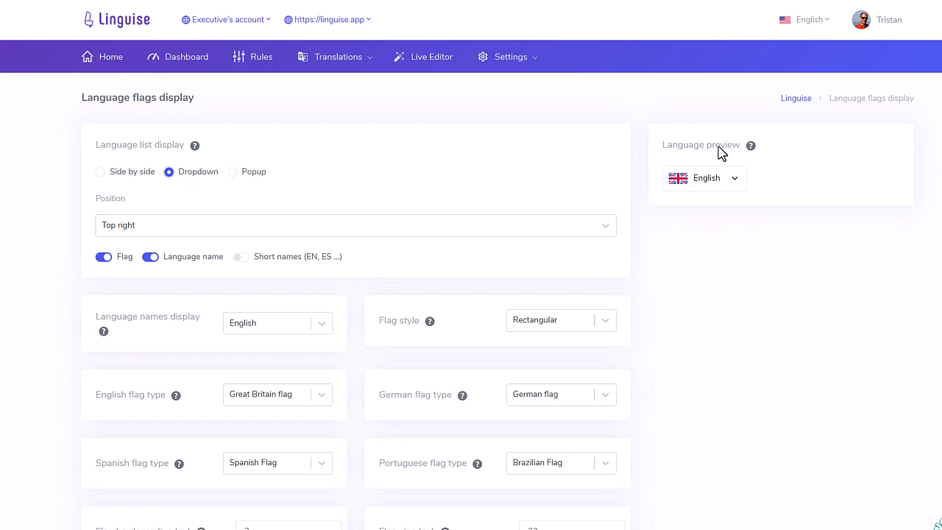
click(725, 181)
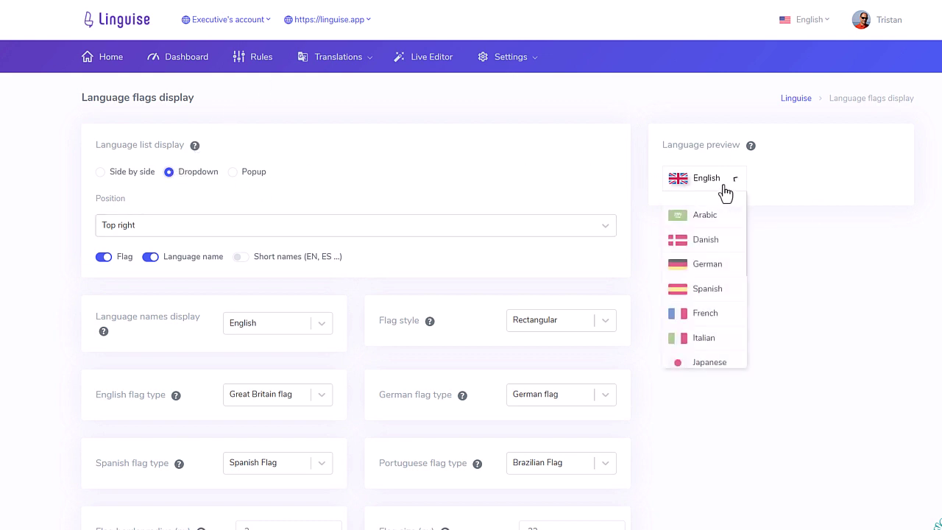
scroll(711, 251, down, 5)
scroll(713, 253, up, 5)
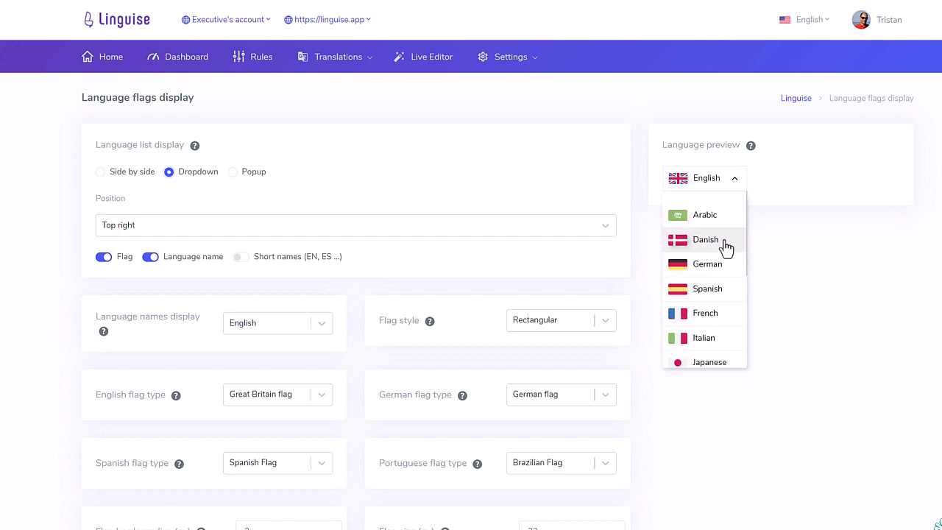
click(742, 276)
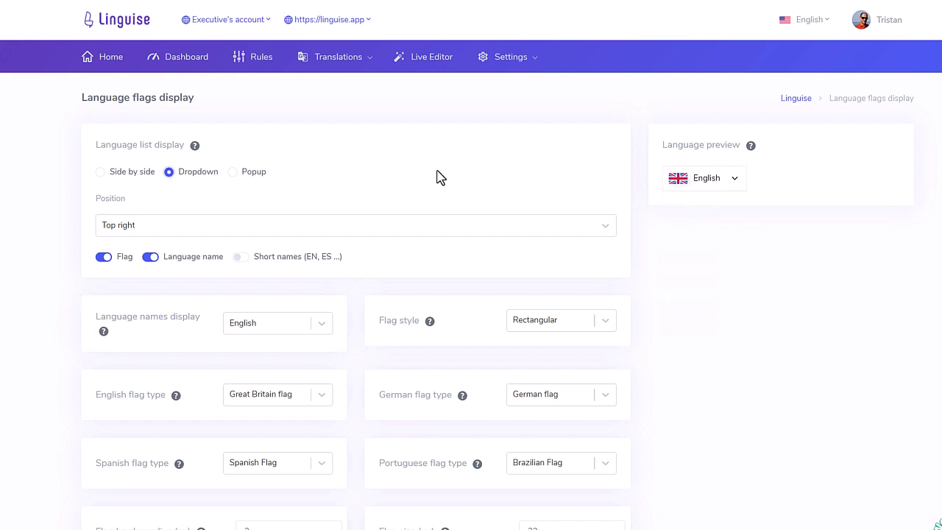
Set the language list back to Popup with language names and short codes off.
click(237, 174)
click(709, 183)
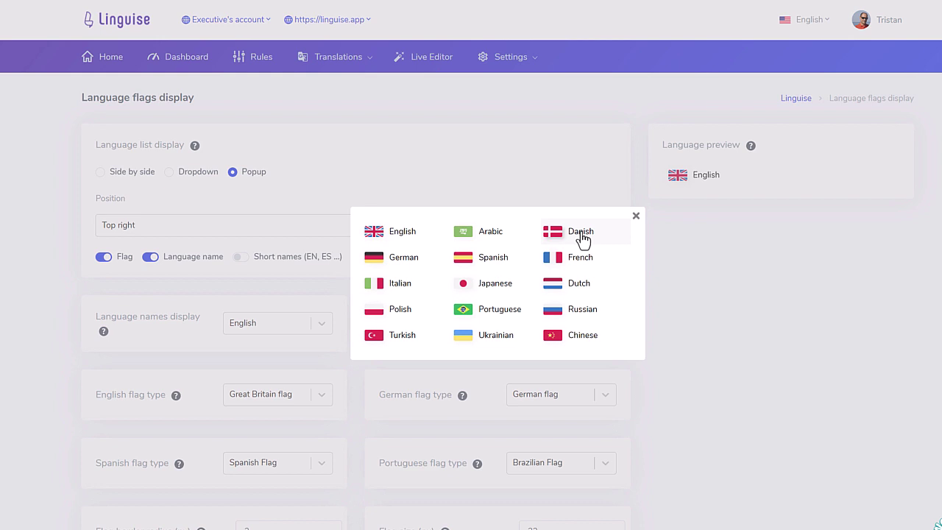
click(637, 217)
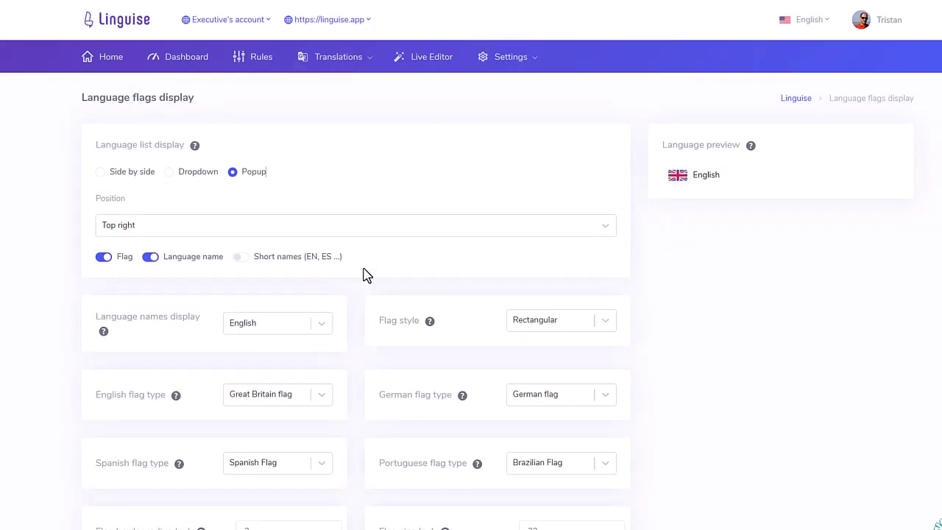
click(149, 258)
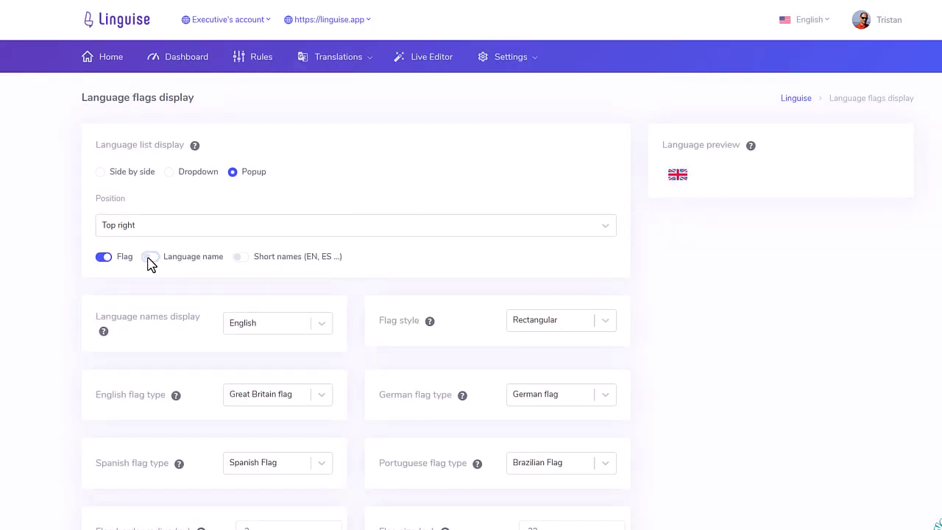
click(149, 258)
click(241, 258)
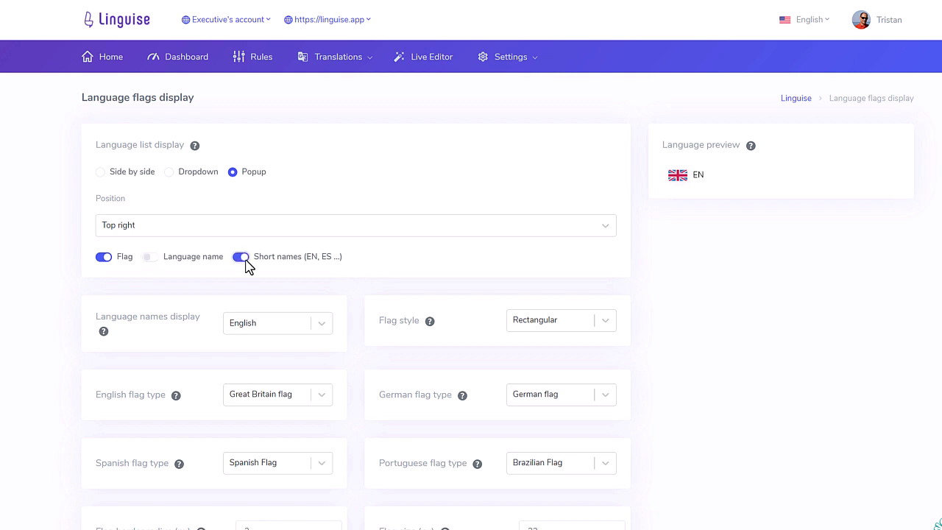
click(247, 261)
Inspect the English flag choices and popup text colour picker, leaving both unchanged.
scroll(365, 308, down, 3)
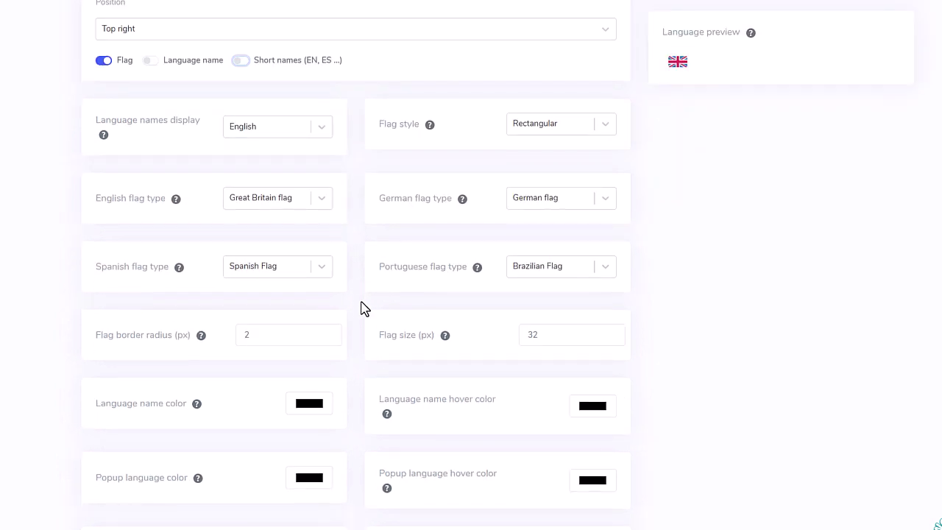
double_click(118, 267)
click(288, 205)
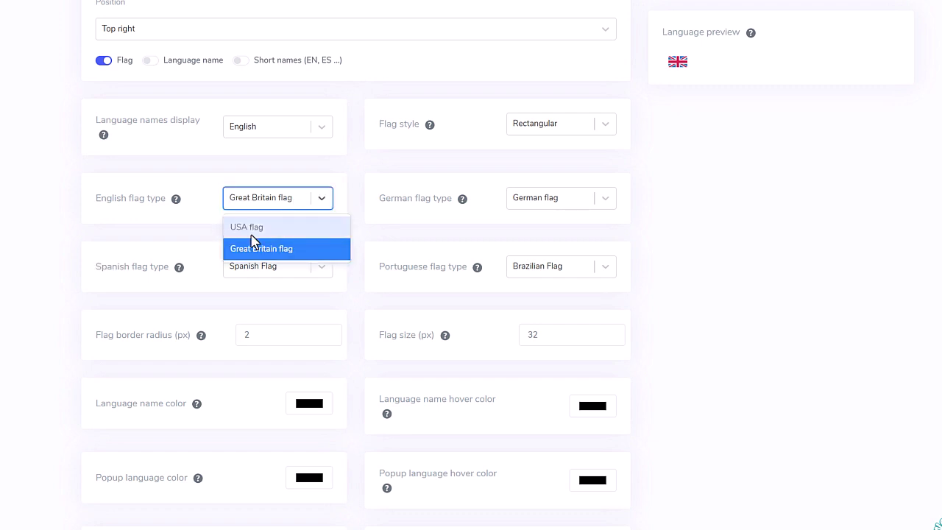
click(144, 247)
scroll(309, 350, down, 3)
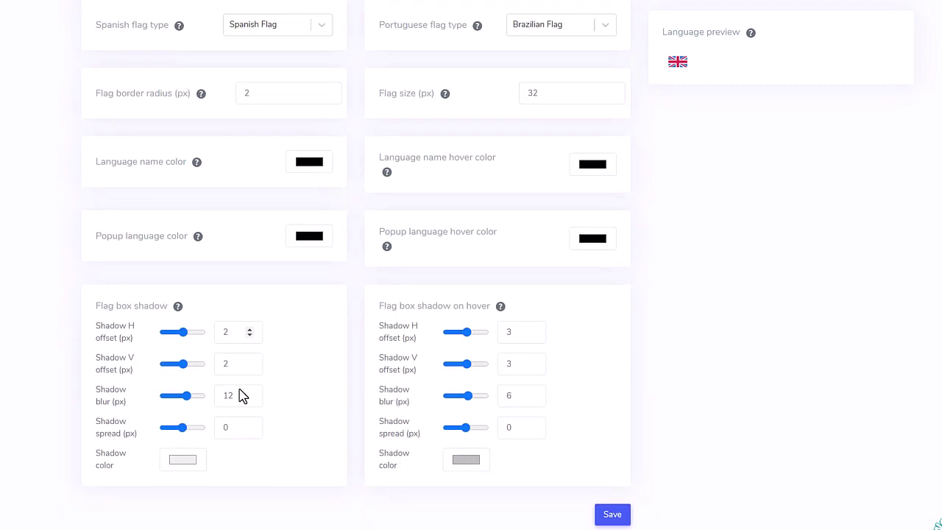
click(315, 244)
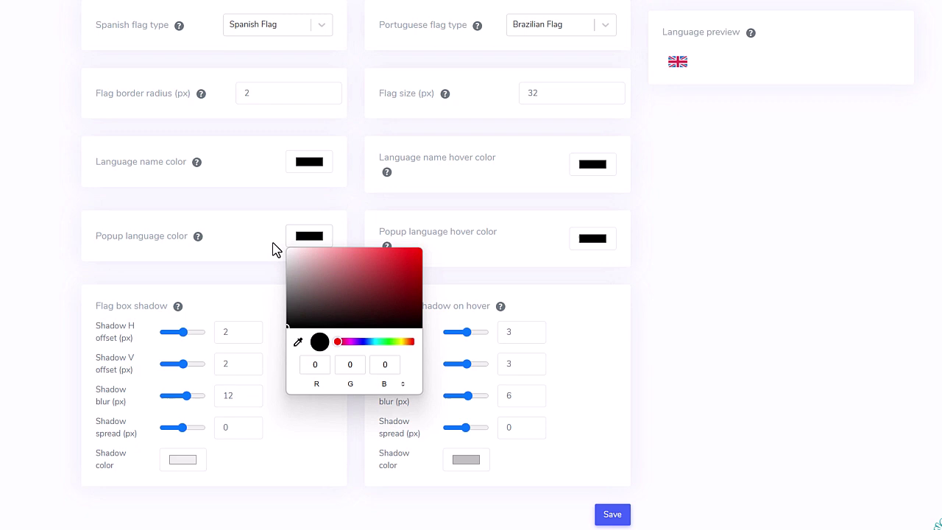
click(254, 251)
scroll(361, 327, up, 5)
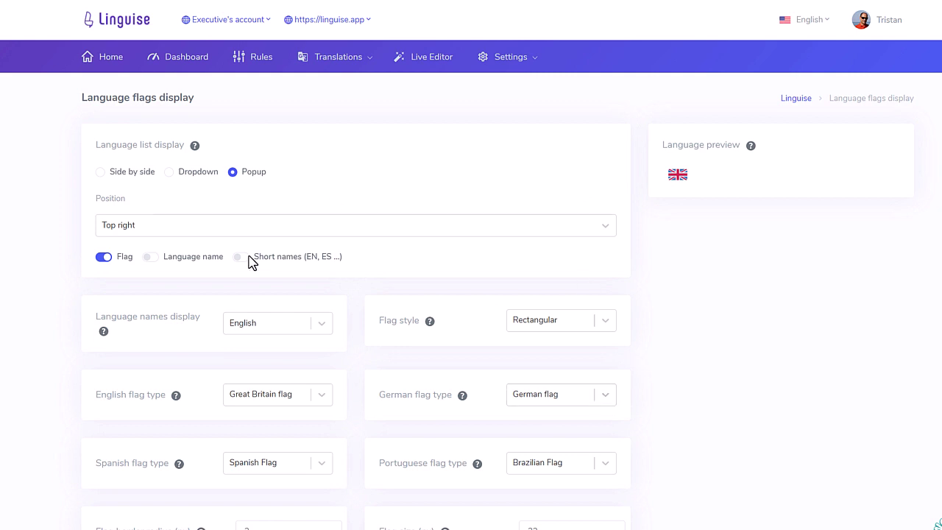
Save a Dropdown switcher with Round flags and language names shown.
click(167, 175)
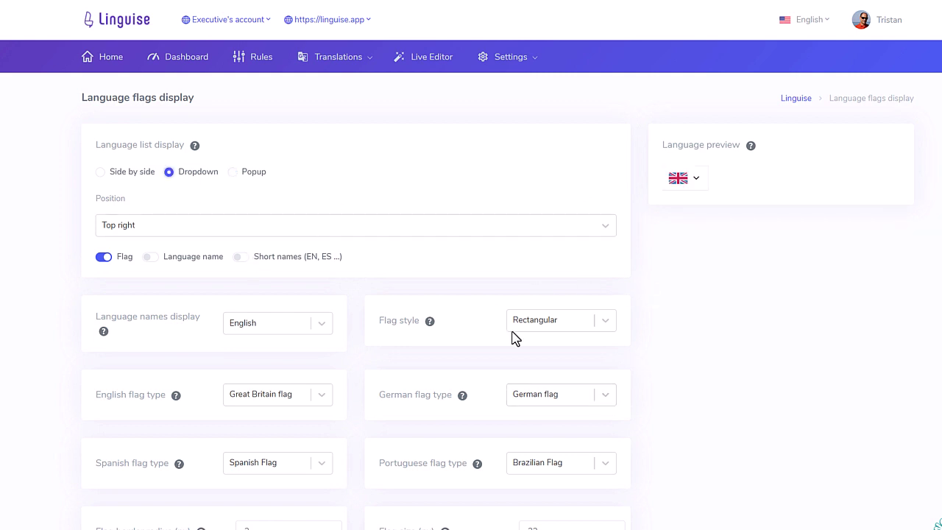
click(567, 321)
click(565, 350)
mouse_move(685, 178)
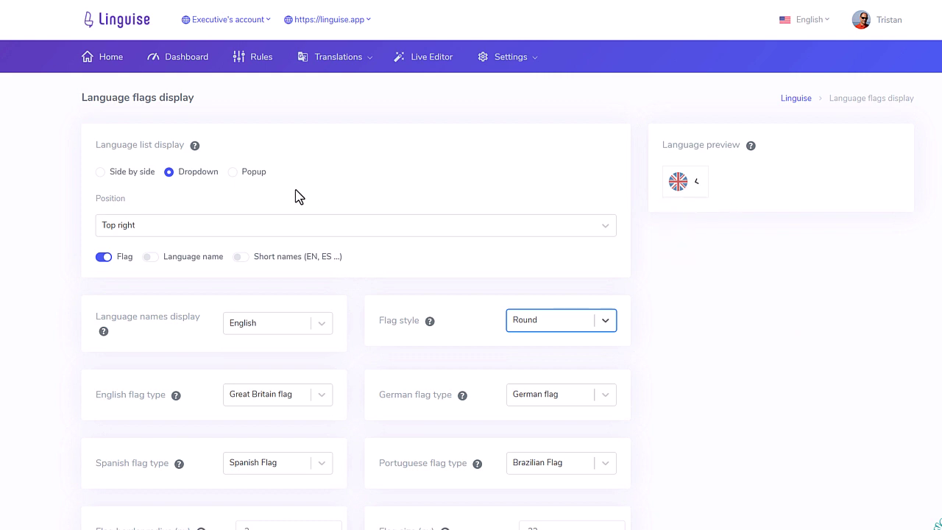
click(151, 258)
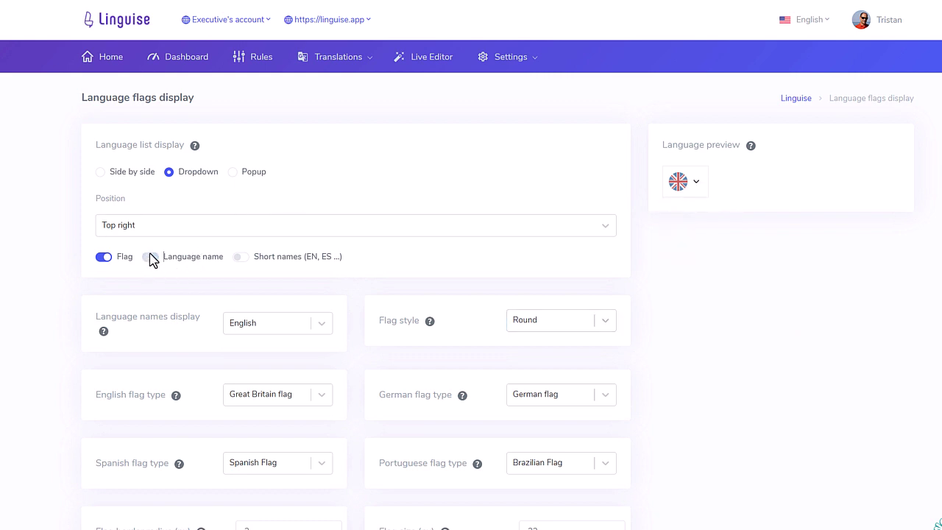
scroll(613, 470, down, 6)
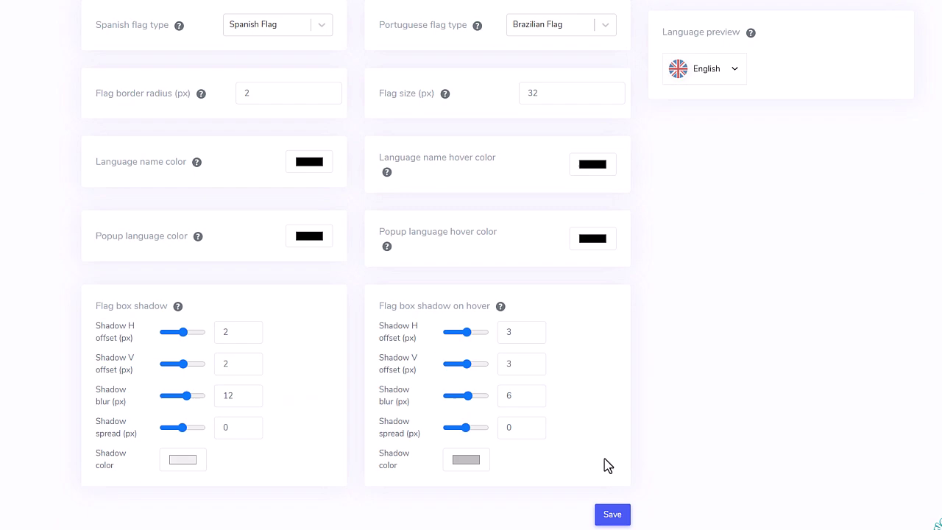
click(611, 514)
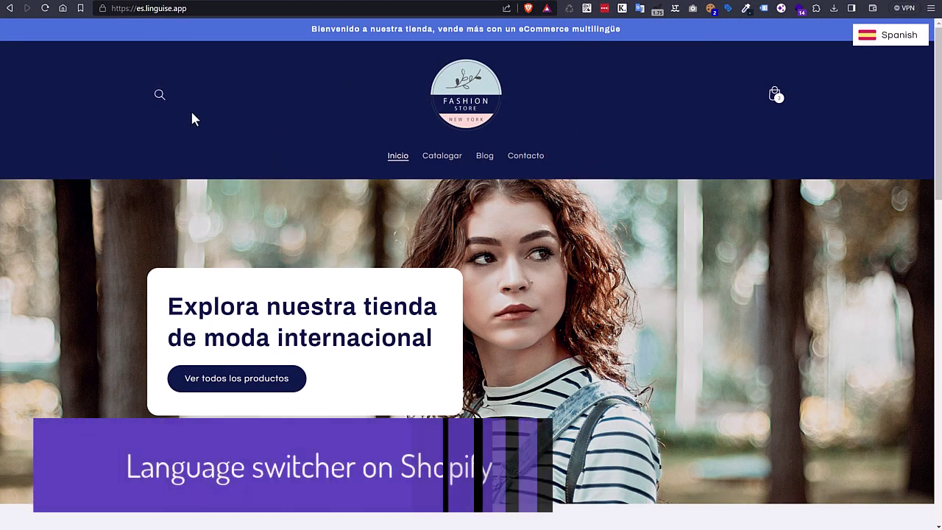
Reload the storefront and switch it to French with the new switcher.
click(45, 8)
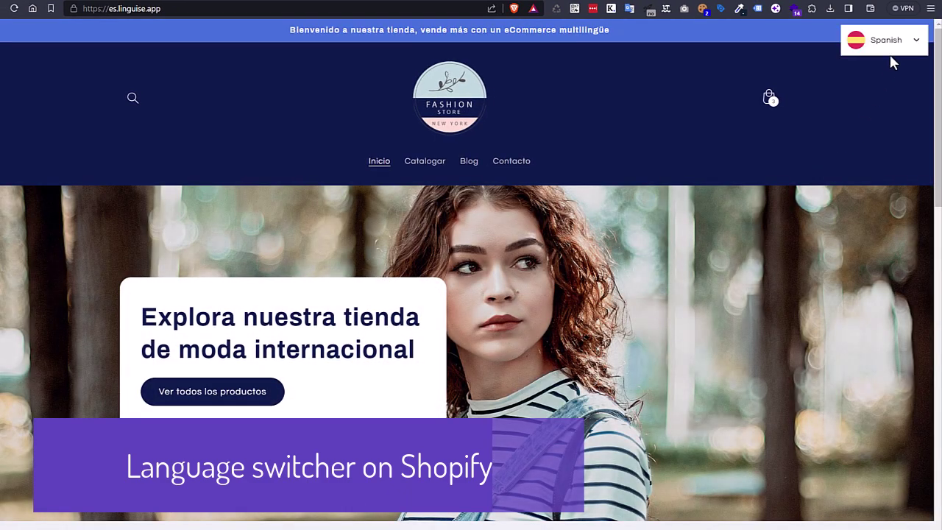
click(875, 50)
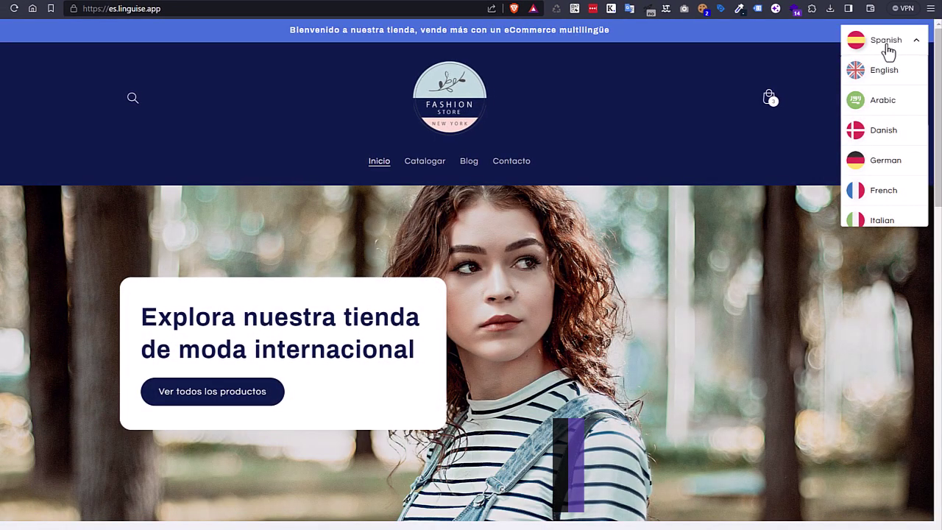
scroll(886, 99, down, 3)
scroll(887, 118, down, 2)
scroll(893, 144, up, 3)
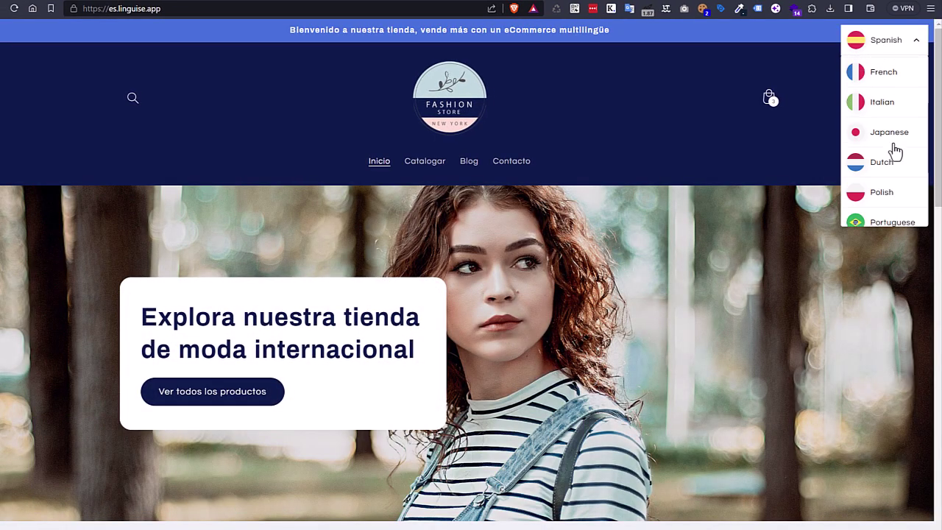
scroll(895, 151, up, 2)
click(894, 142)
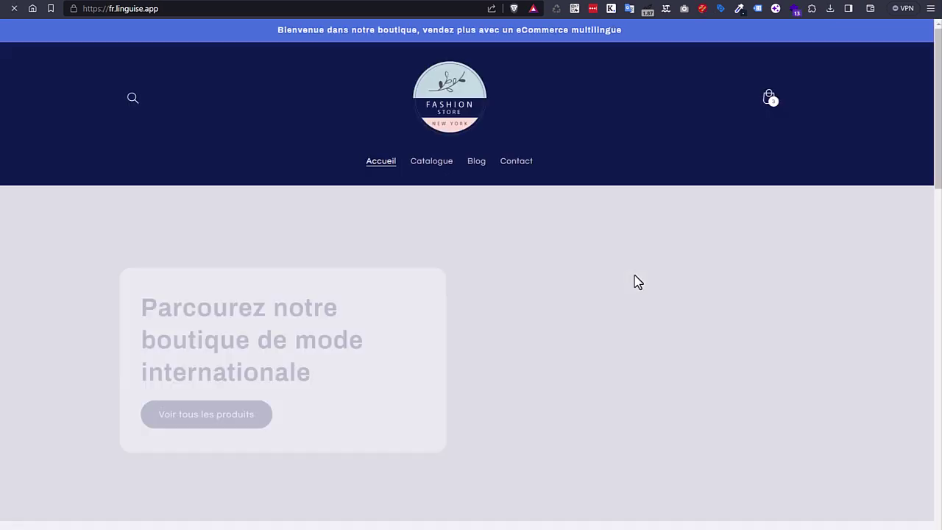
Open the Sac en cuir noir product page and inspect its translated URL.
scroll(390, 324, down, 4)
scroll(397, 325, down, 5)
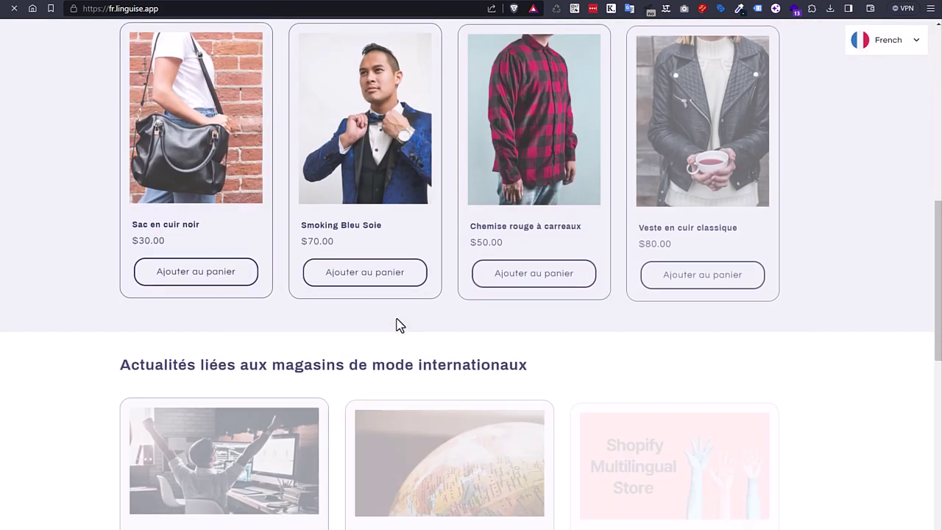
click(271, 101)
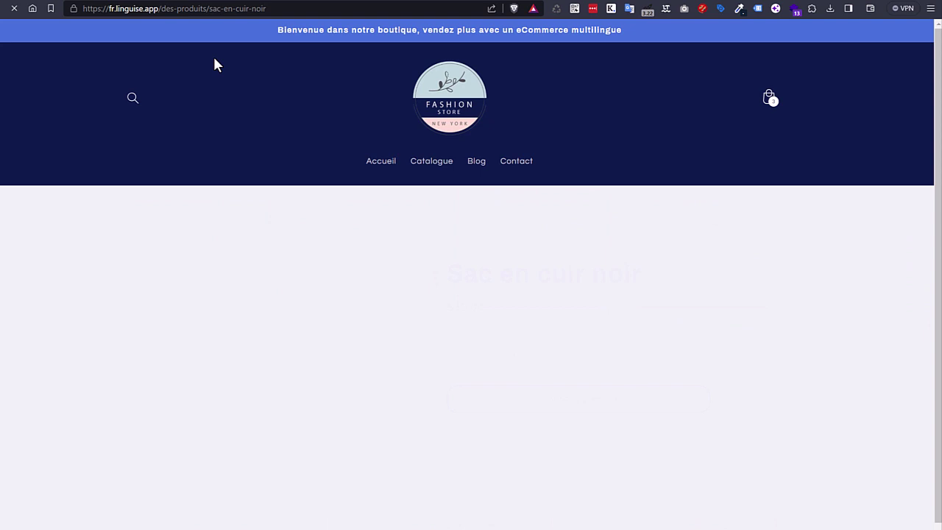
drag(266, 8, 110, 14)
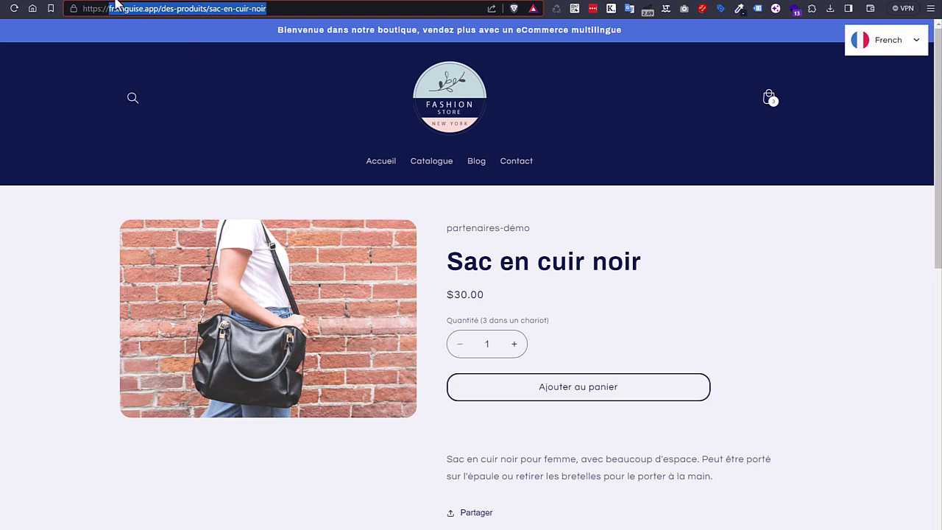
click(220, 15)
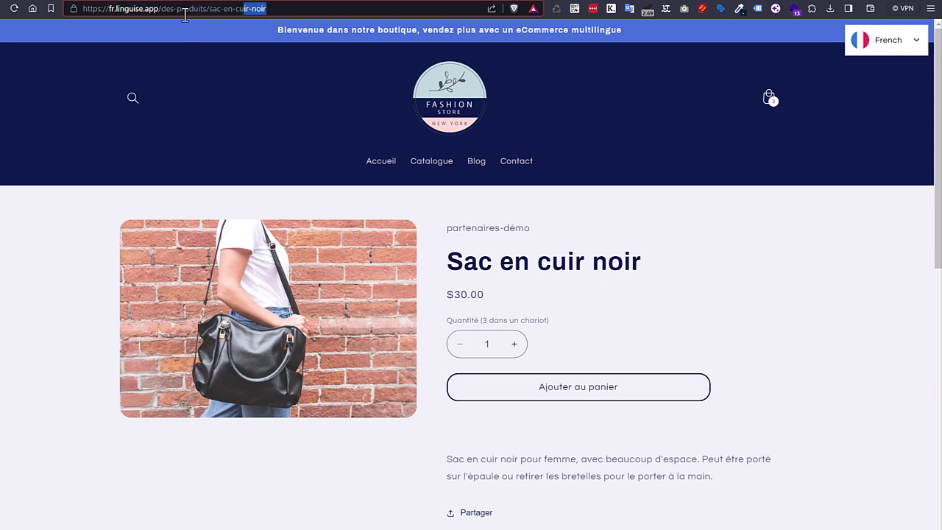
drag(266, 9, 109, 9)
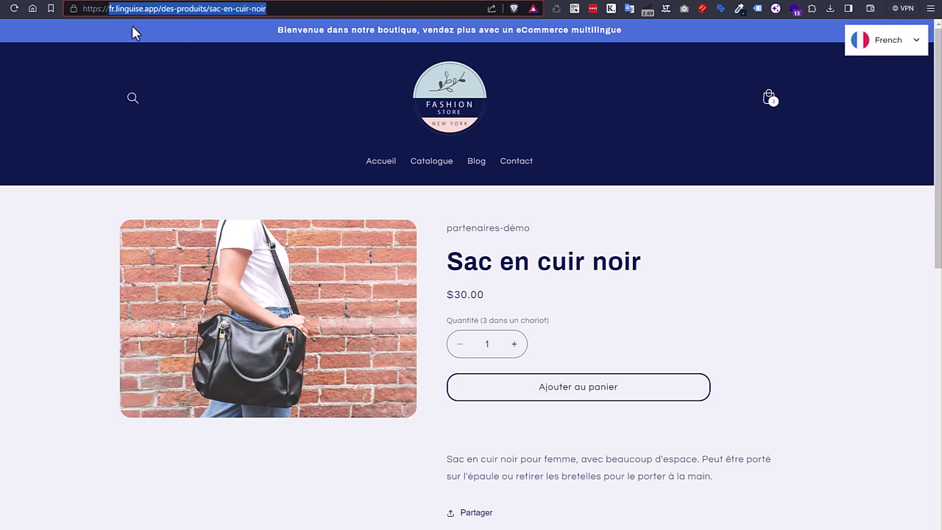
click(639, 201)
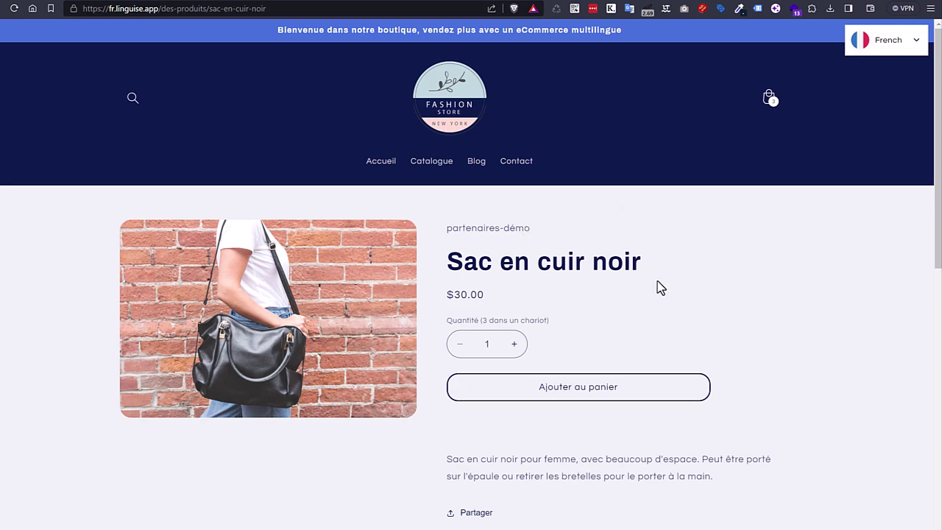
scroll(659, 284, down, 3)
scroll(658, 280, down, 5)
scroll(486, 160, up, 8)
Return to the French home page and open the 'Une perspective globale' article.
click(386, 163)
scroll(409, 339, down, 5)
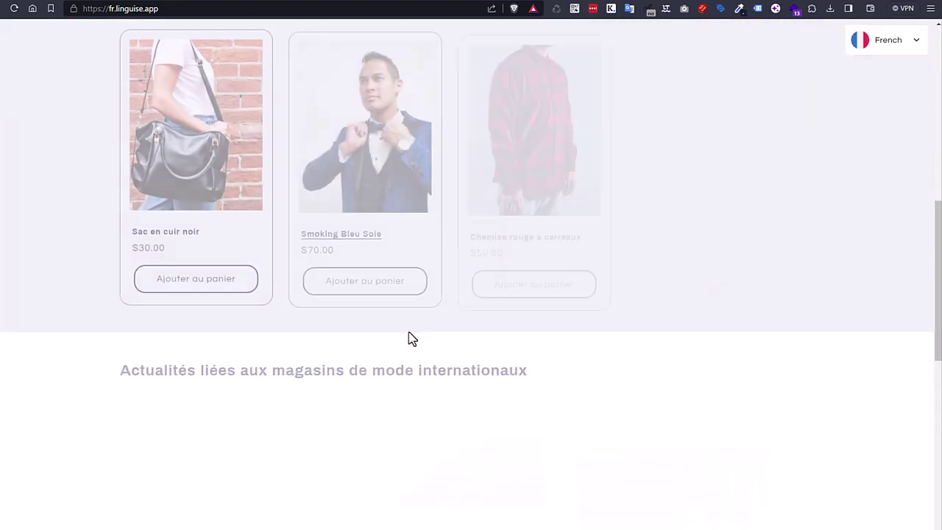
scroll(292, 324, down, 5)
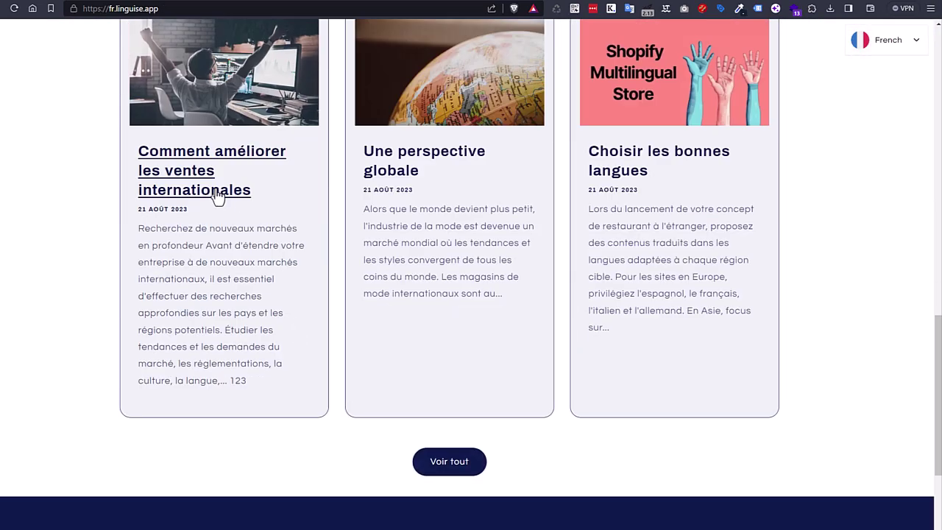
click(405, 177)
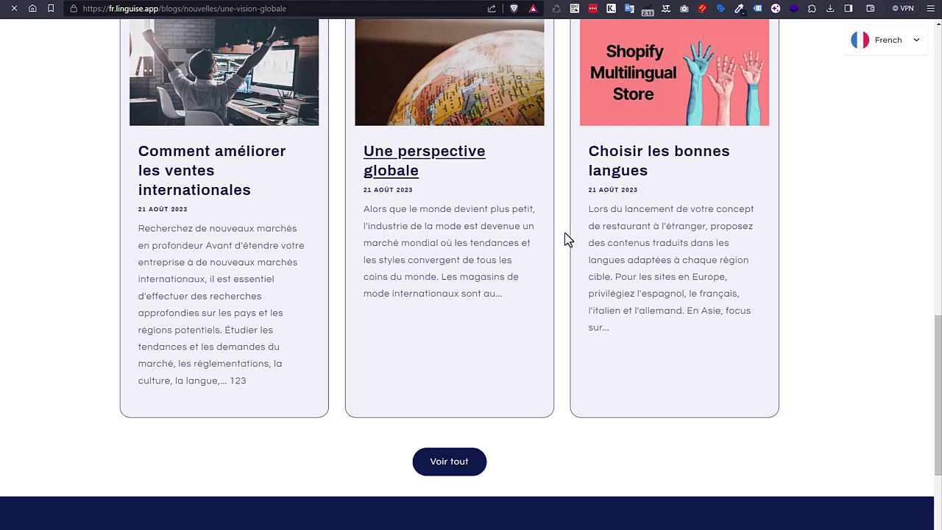
scroll(593, 385, down, 6)
scroll(564, 293, down, 3)
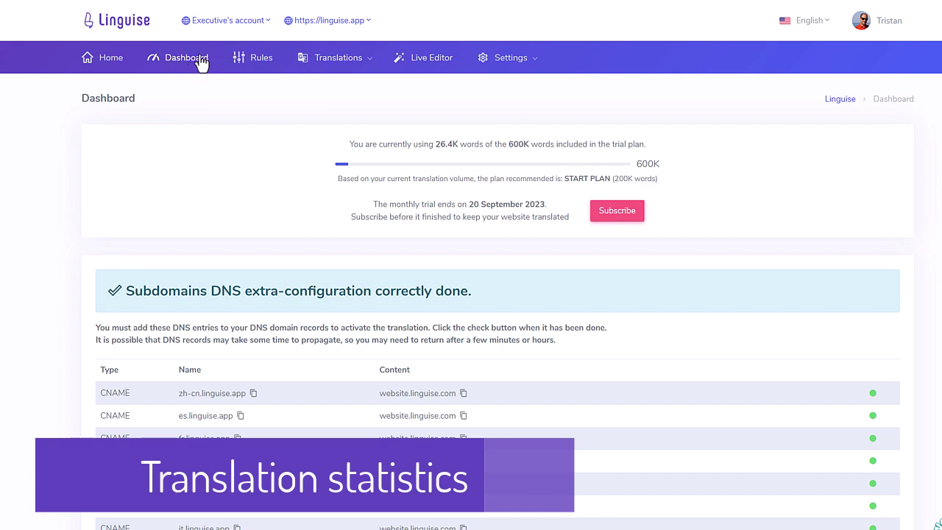
scroll(471, 295, down, 3)
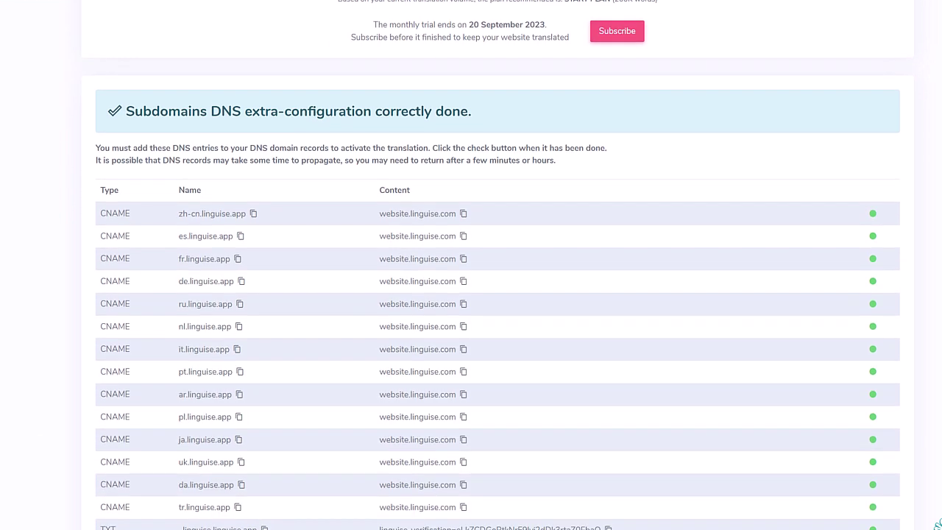
scroll(471, 295, down, 2)
scroll(471, 294, down, 2)
scroll(471, 294, down, 2)
scroll(381, 131, down, 1)
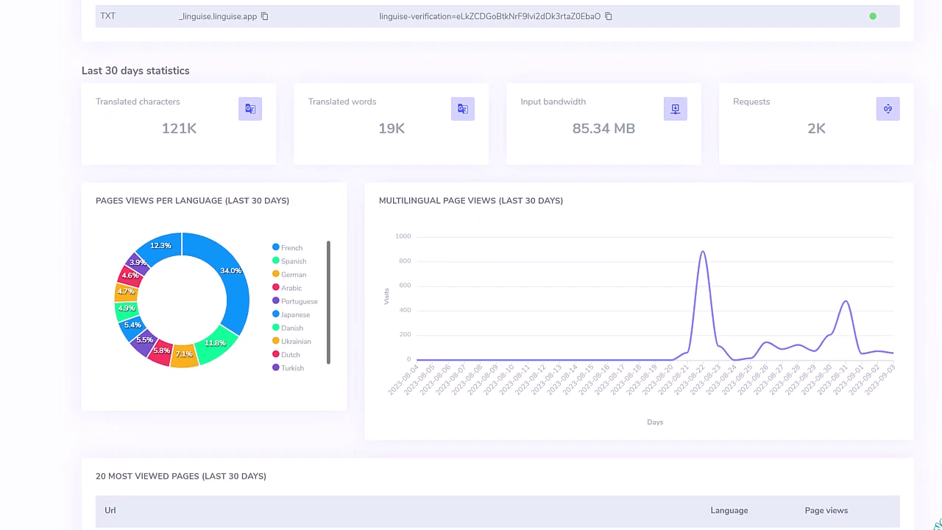
drag(193, 67, 78, 67)
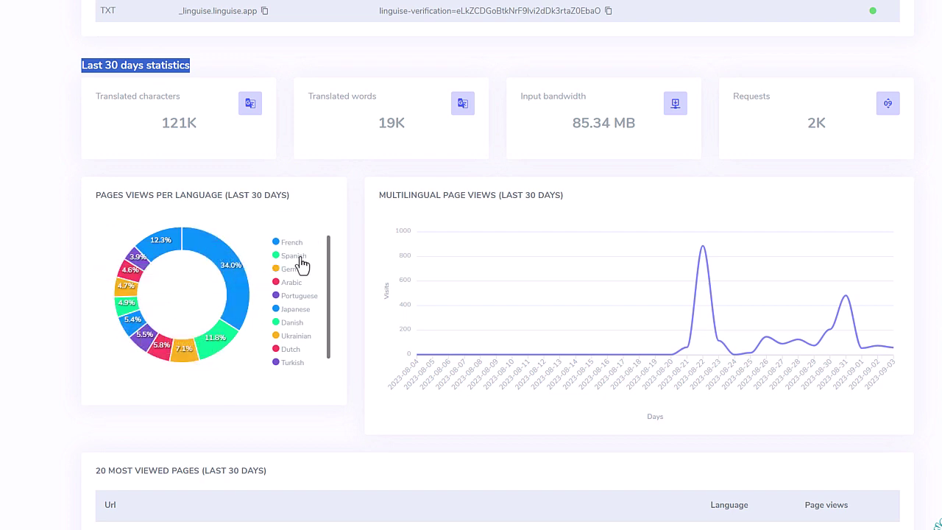
scroll(610, 358, up, 3)
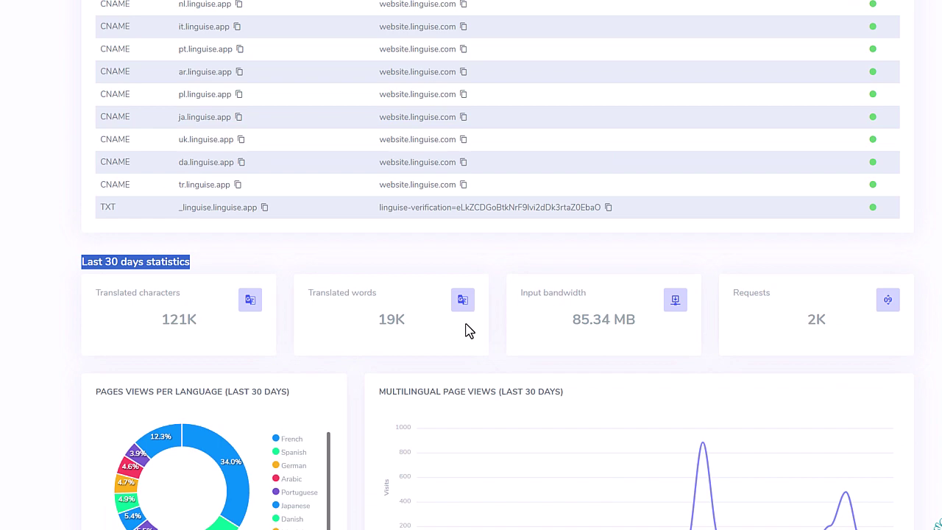
scroll(483, 311, up, 5)
scroll(484, 312, up, 2)
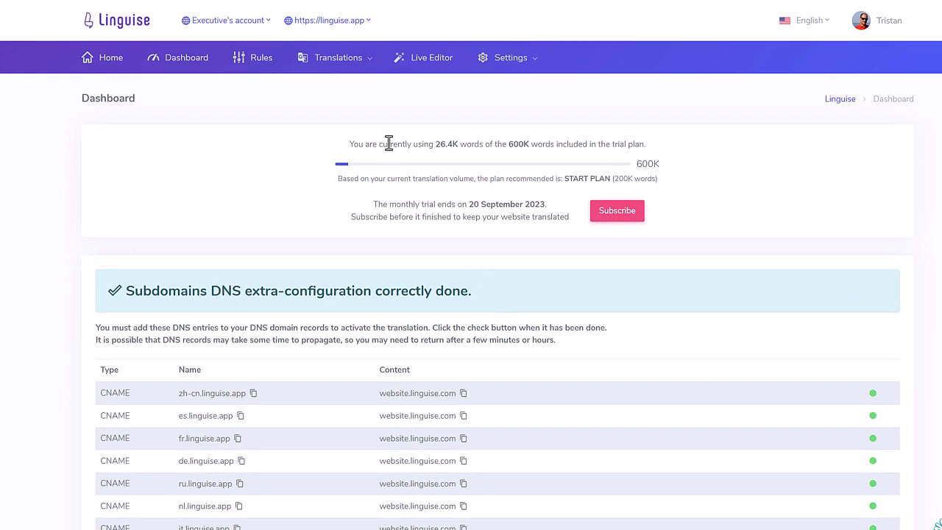
Launch the Live Editor, show the storefront in French, and try navigation mode.
click(428, 63)
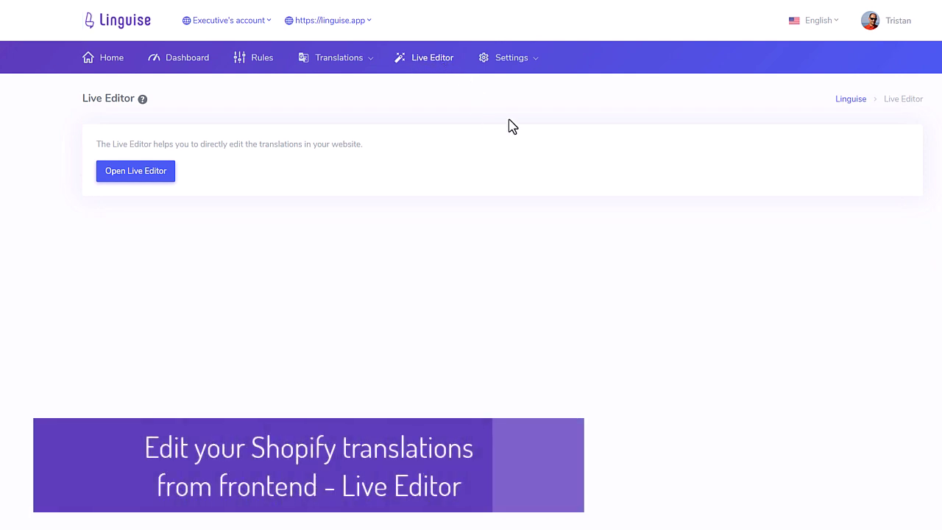
click(140, 170)
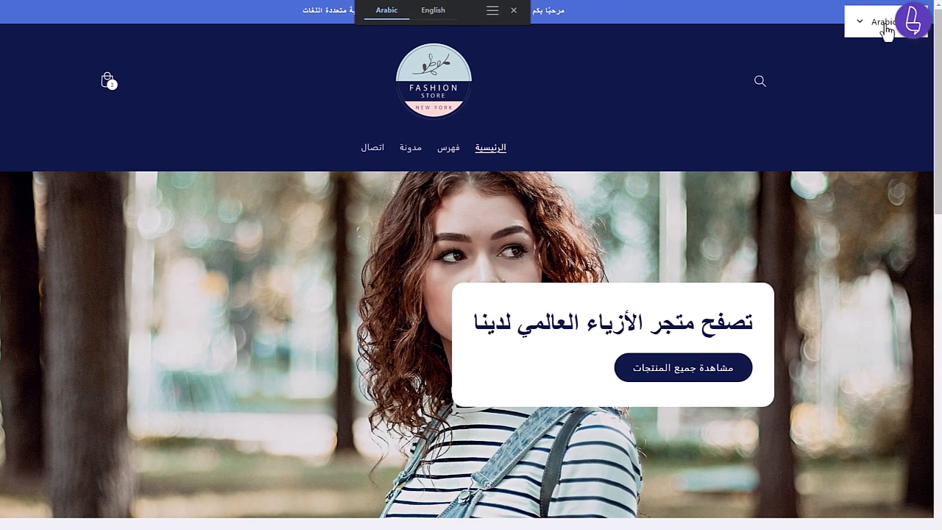
click(888, 28)
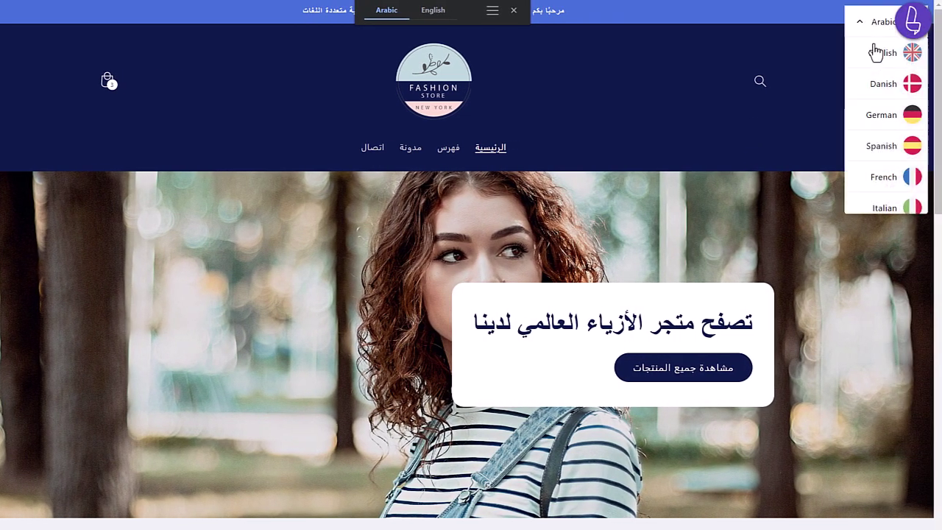
click(878, 178)
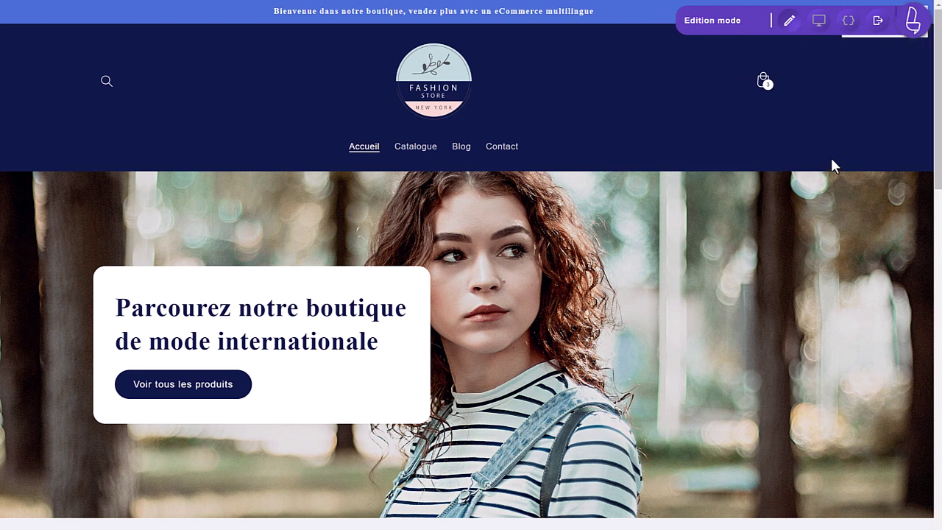
click(818, 26)
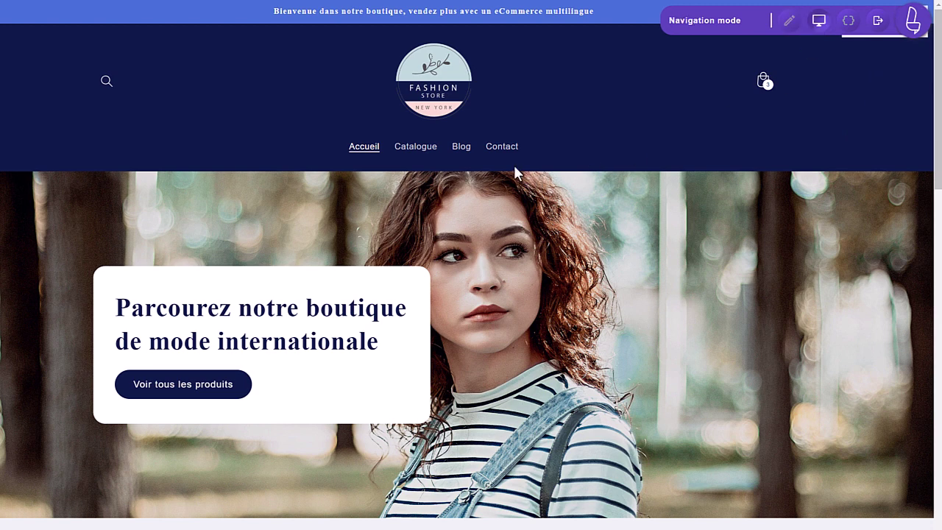
click(791, 26)
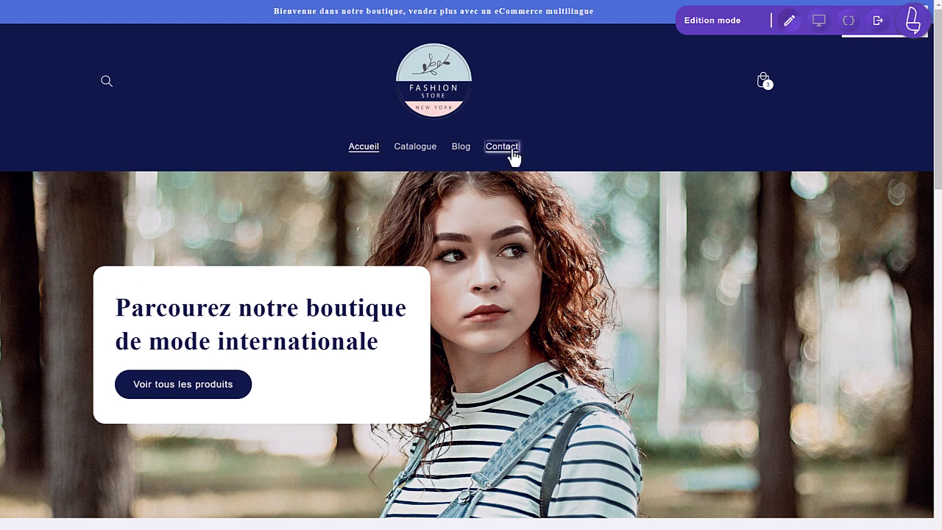
click(850, 26)
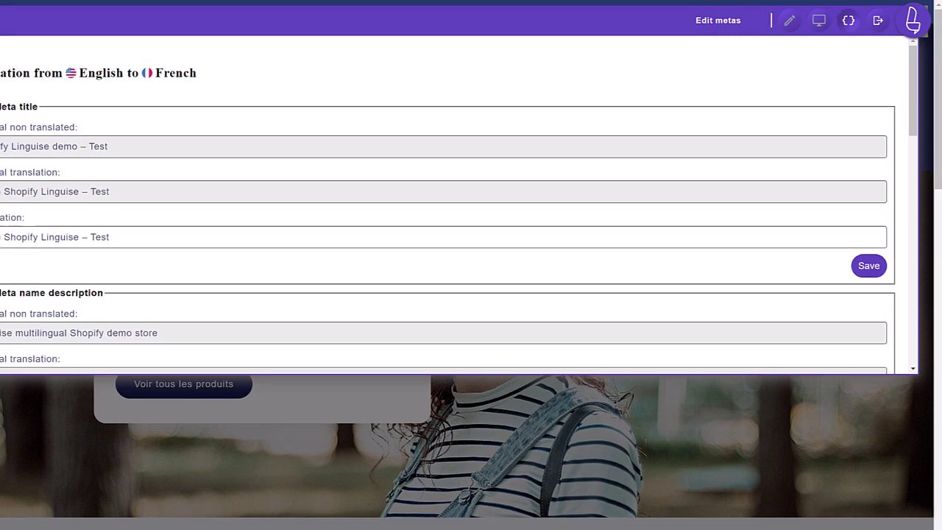
scroll(193, 187, down, 5)
scroll(231, 192, down, 3)
scroll(231, 191, up, 8)
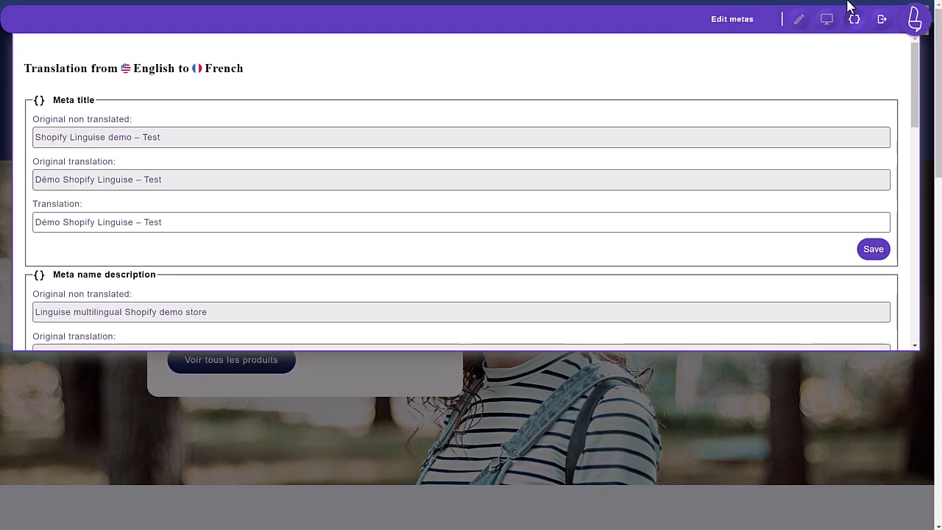
click(805, 22)
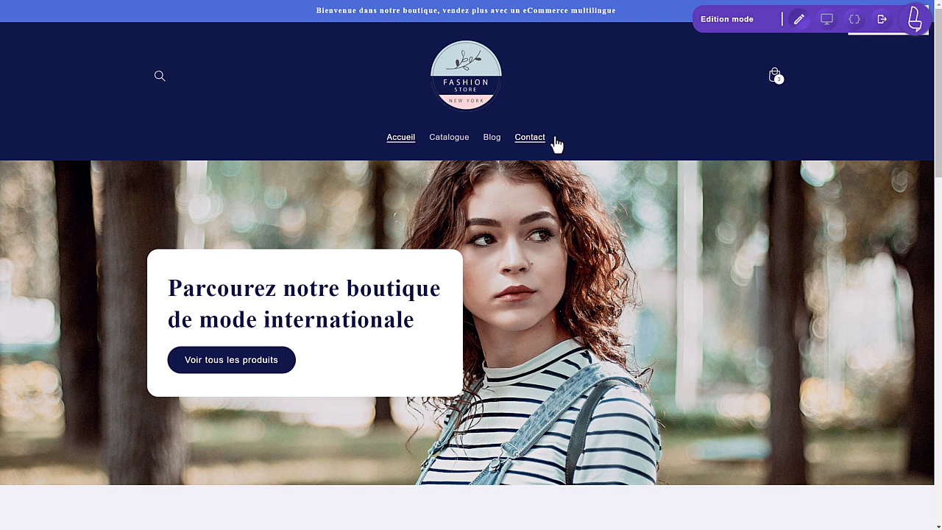
Change the Blog menu link's French translation to 'Blog fashion' and save it.
click(491, 137)
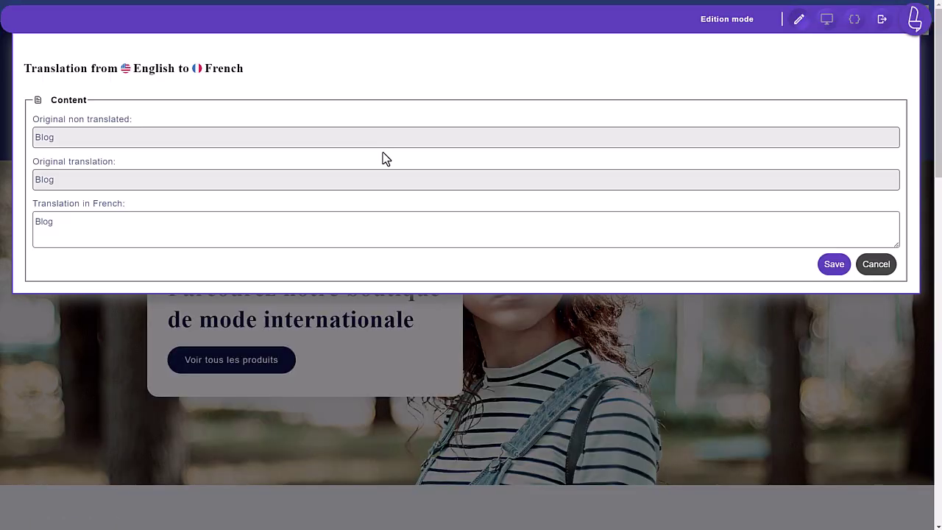
click(153, 228)
text(fashion)
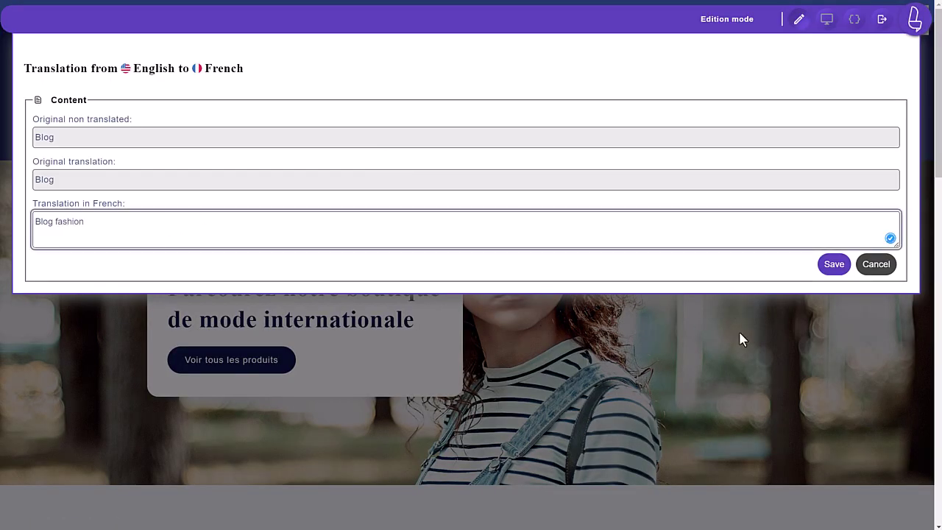
click(847, 269)
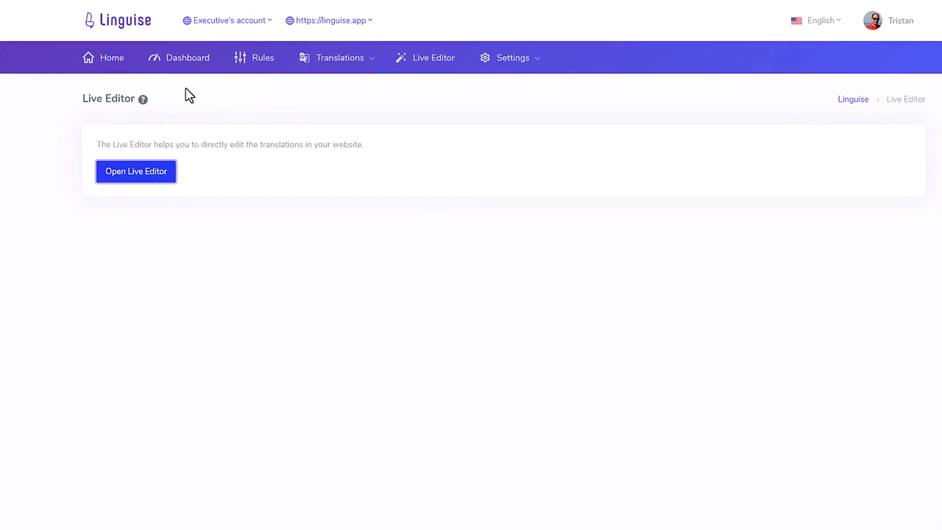
Start a new translation rule from the Rules page.
click(258, 62)
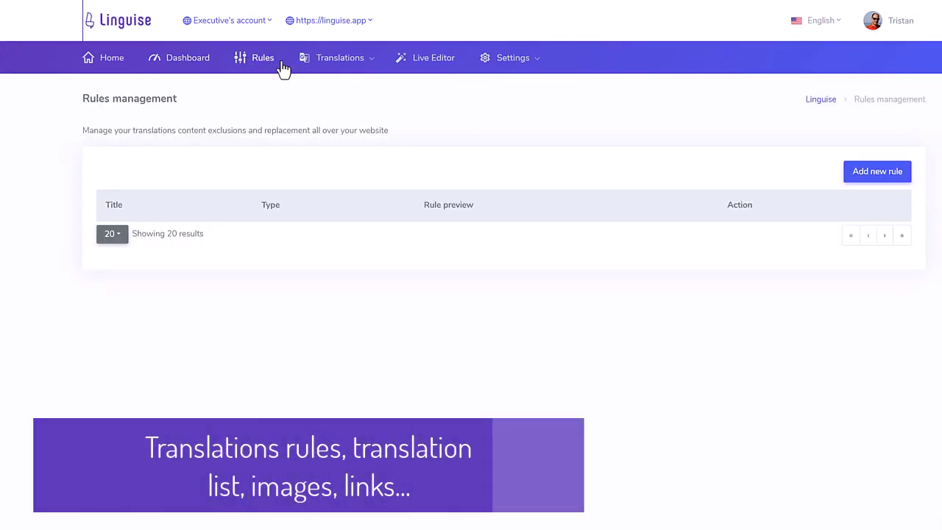
click(860, 183)
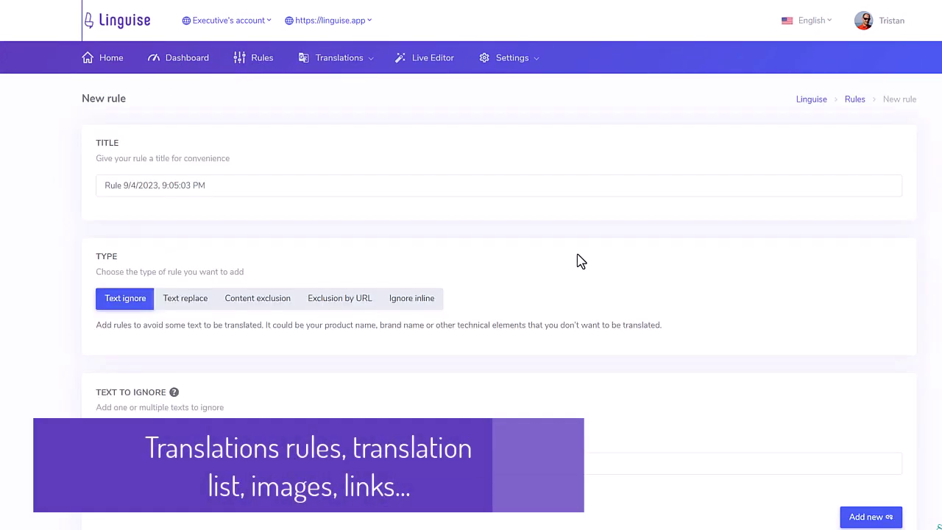
scroll(370, 263, down, 3)
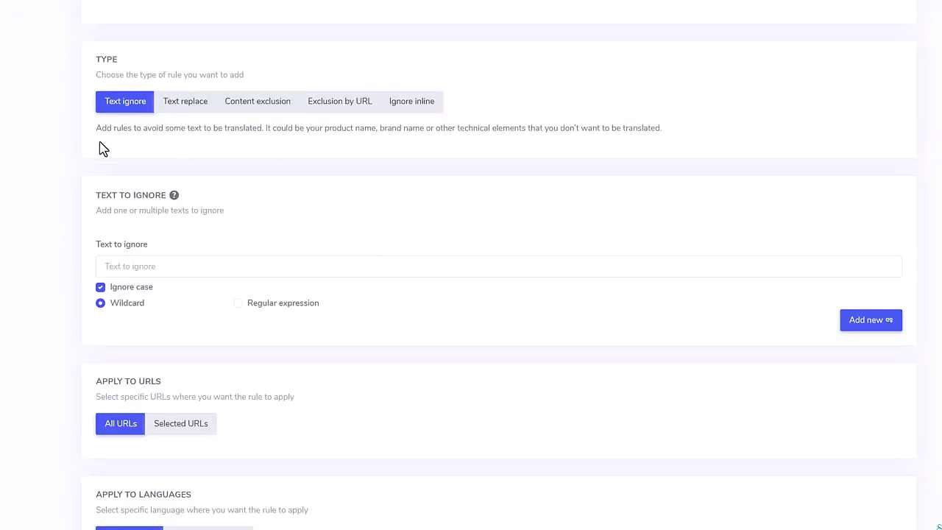
Compare rule types and settle on Exclusion by URL applied to Selected URLs.
click(130, 114)
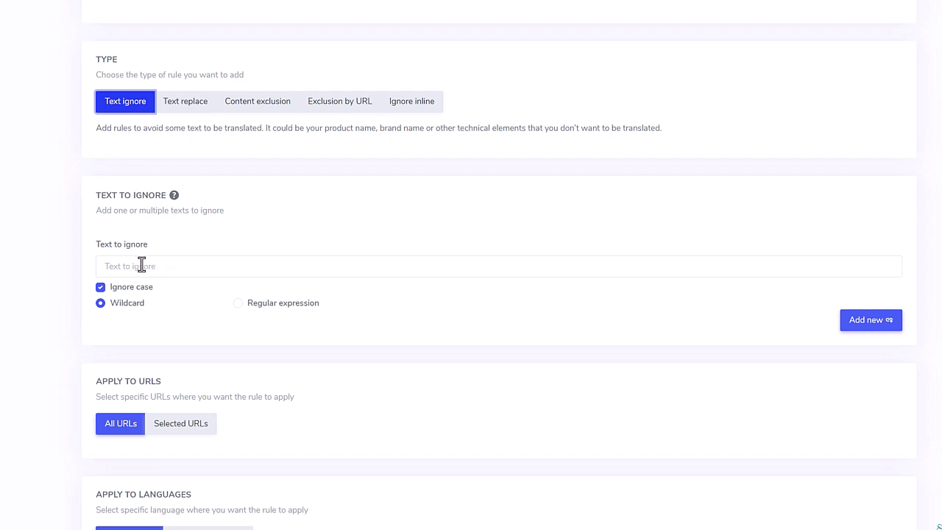
click(200, 107)
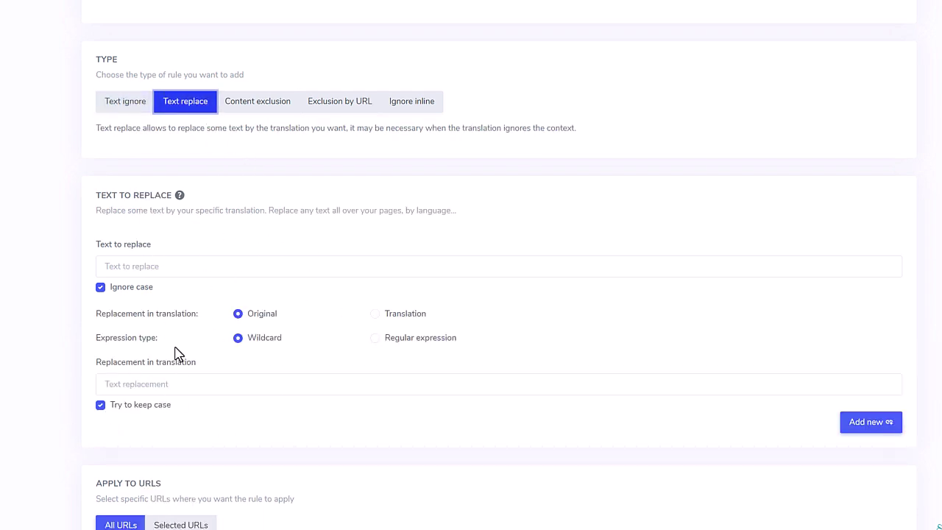
click(274, 104)
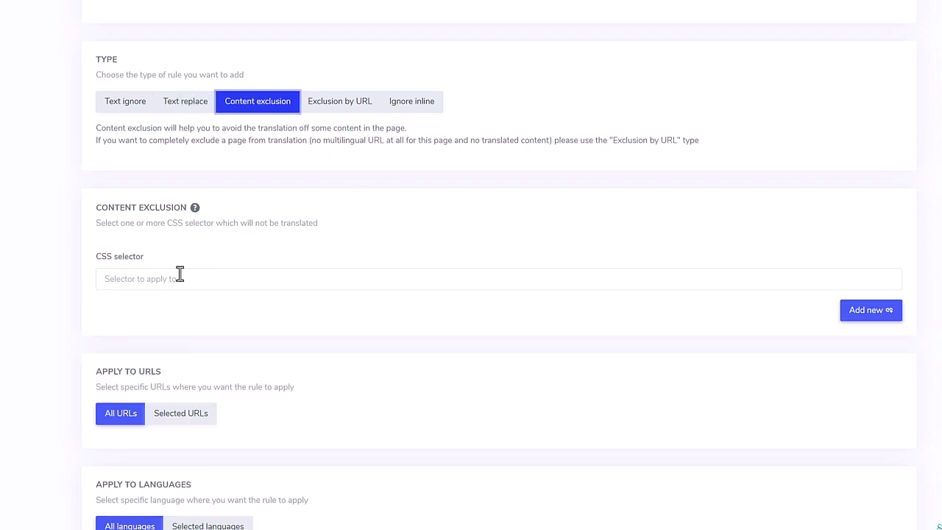
click(342, 110)
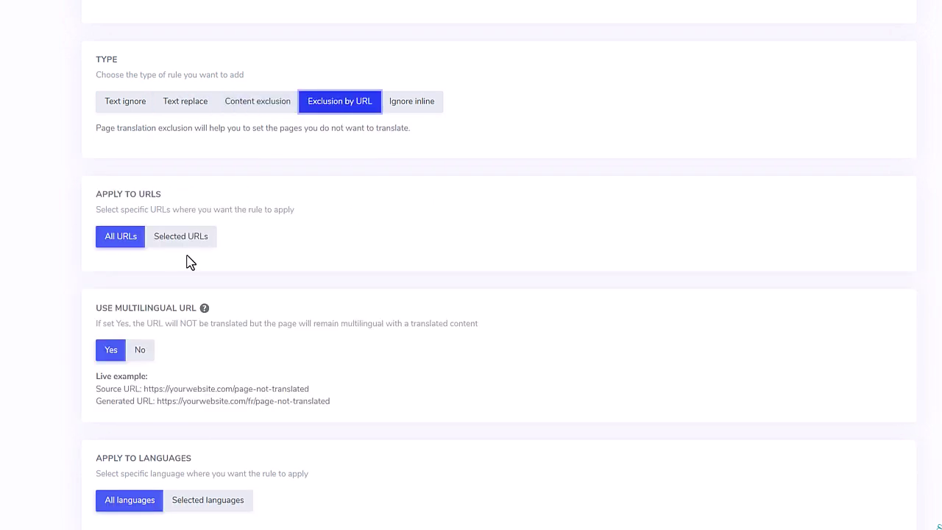
click(182, 240)
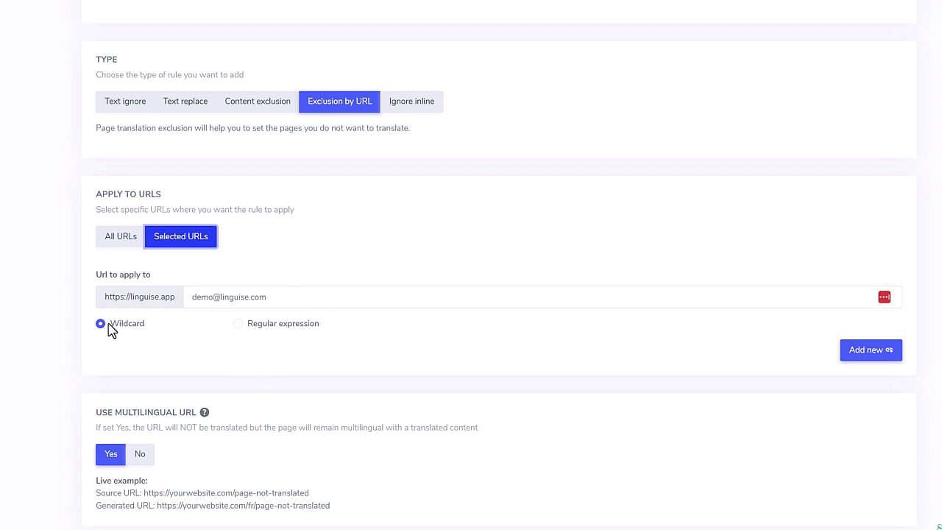
click(414, 110)
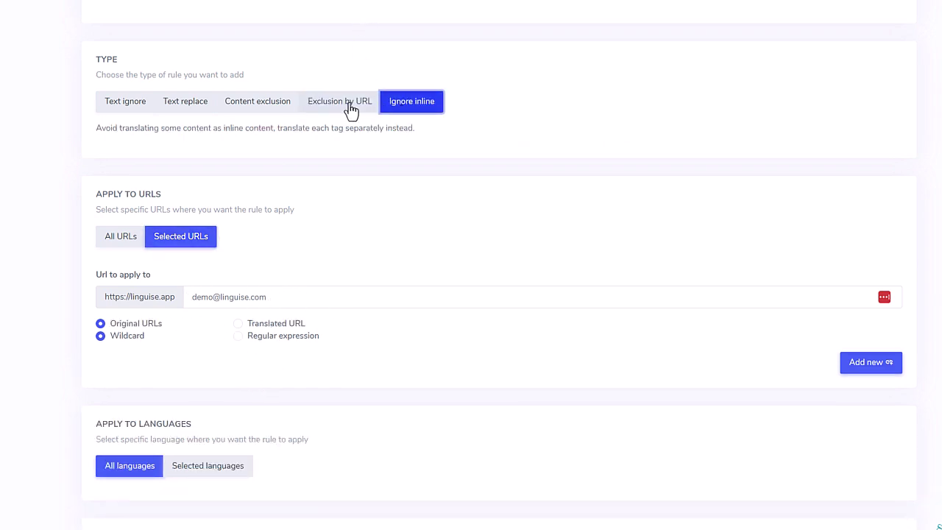
click(352, 109)
scroll(485, 277, up, 3)
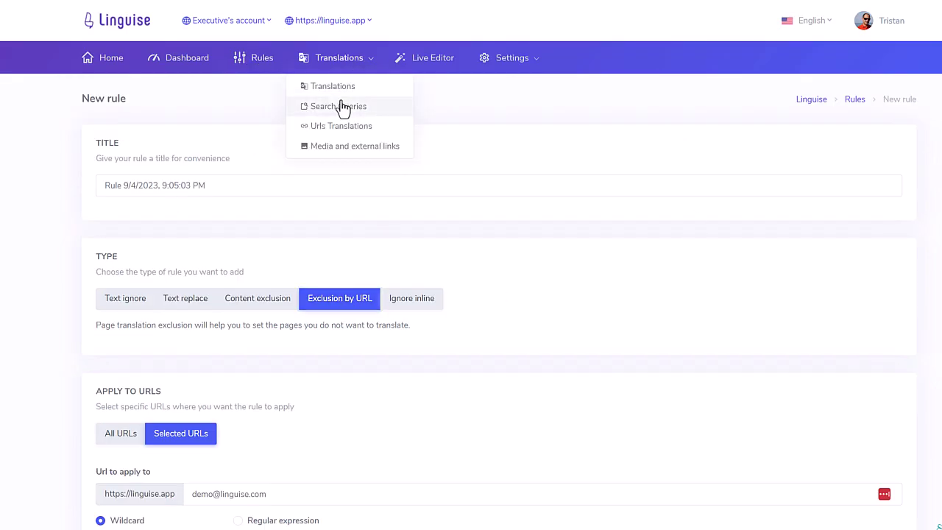
Browse the stored translations list and its language filter.
click(344, 85)
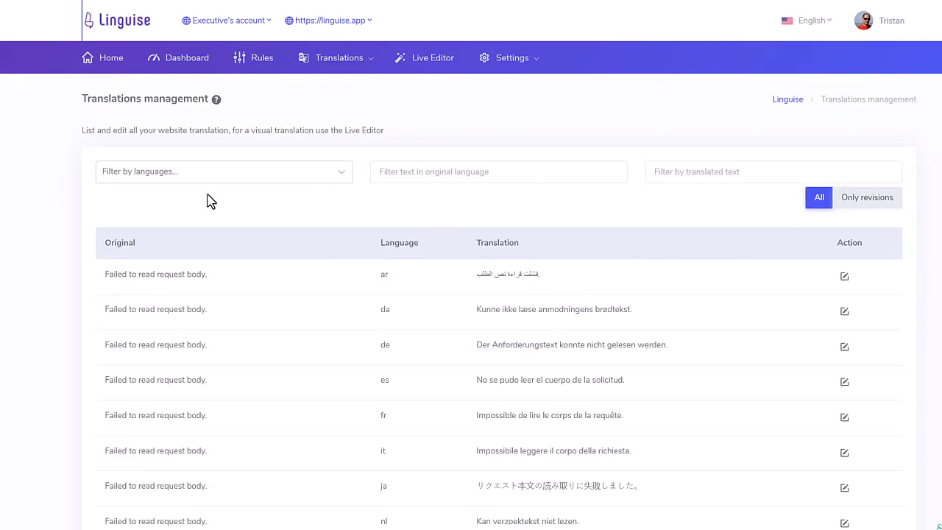
click(248, 180)
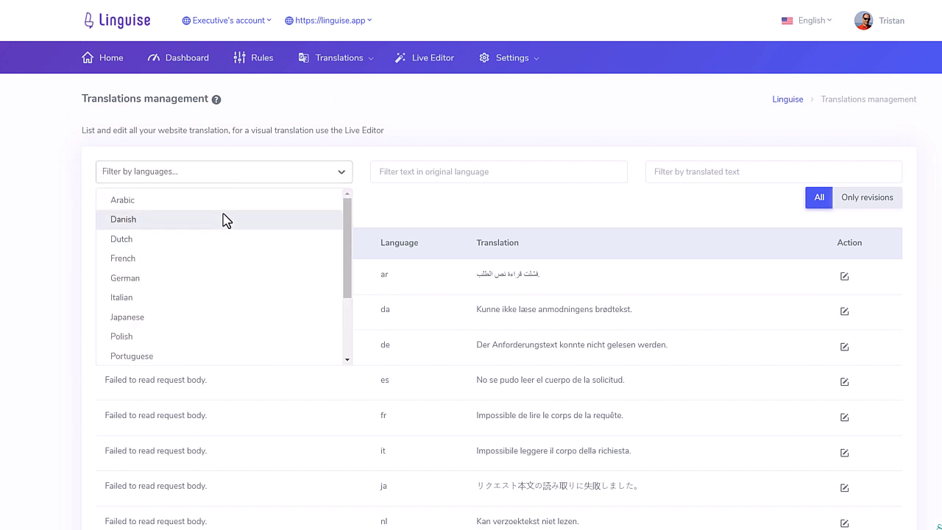
key(Tab)
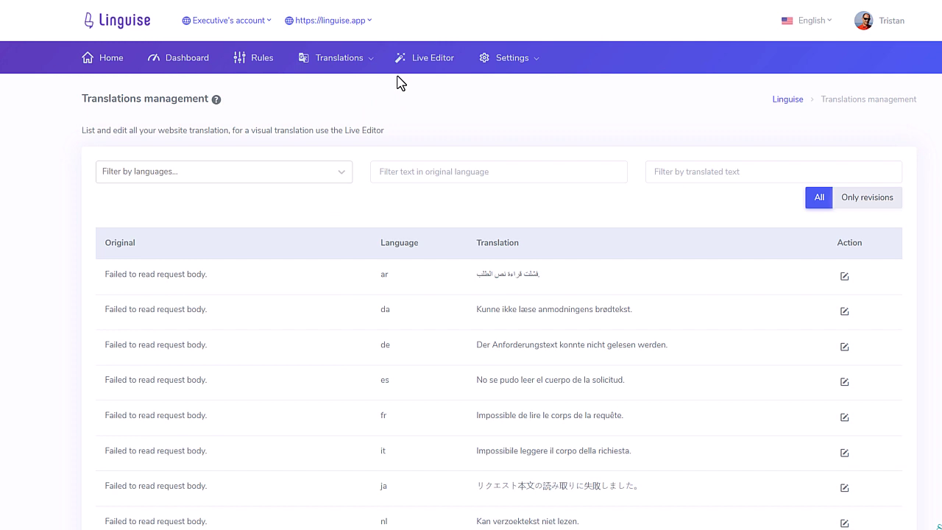
Browse the translated URLs list under Urls Translations.
click(349, 59)
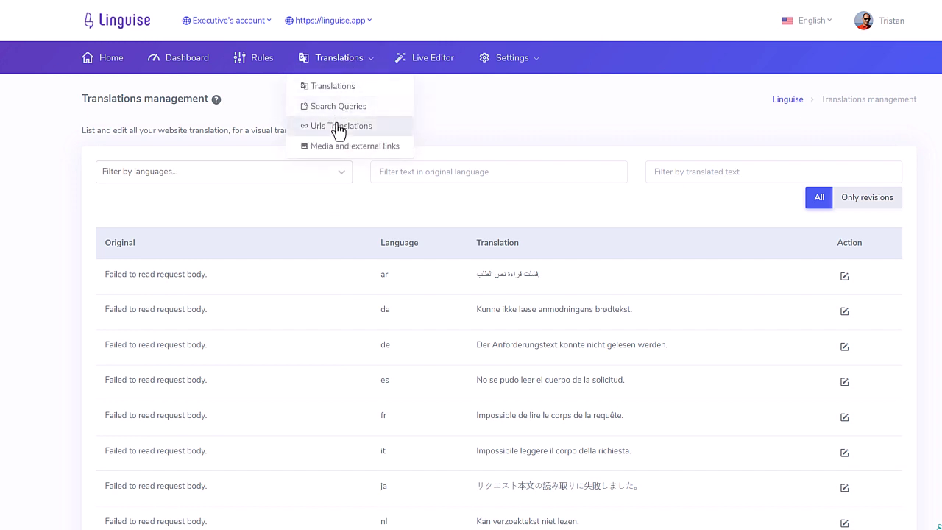
click(339, 131)
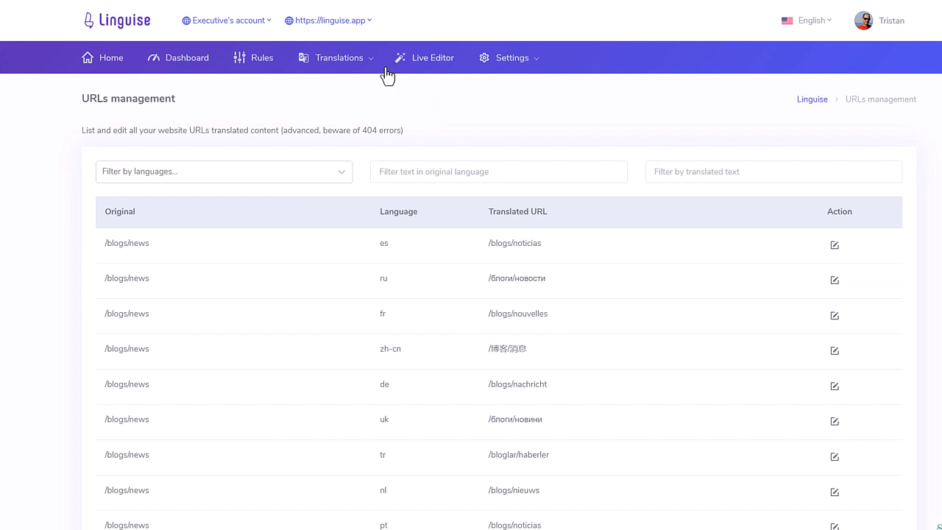
click(333, 62)
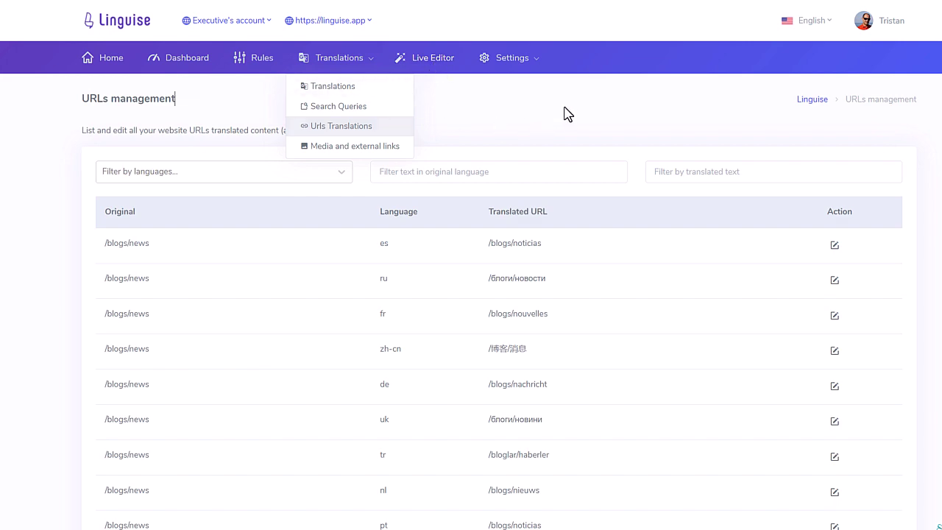
click(506, 61)
Expand Translation Languages in the domain settings to view the available languages.
click(512, 89)
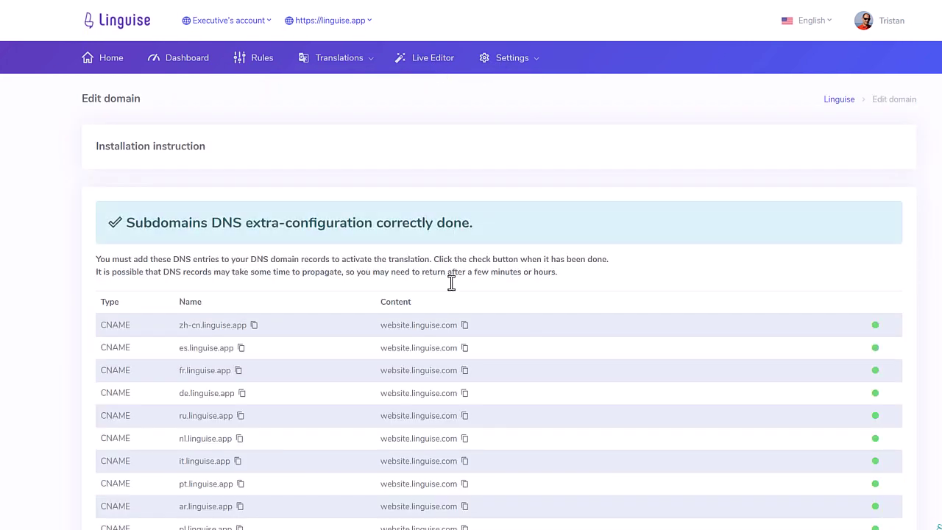
scroll(458, 358, down, 10)
scroll(459, 358, down, 2)
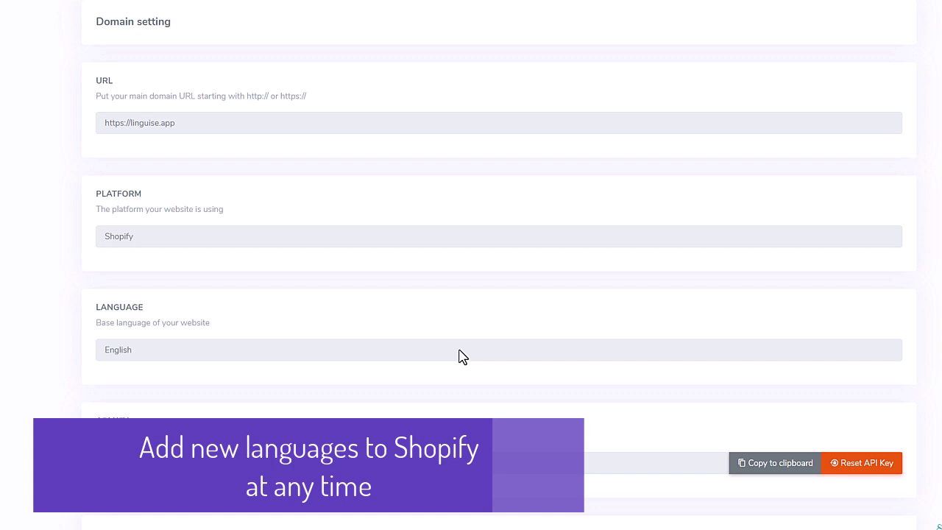
scroll(458, 358, down, 3)
scroll(318, 344, down, 3)
click(780, 210)
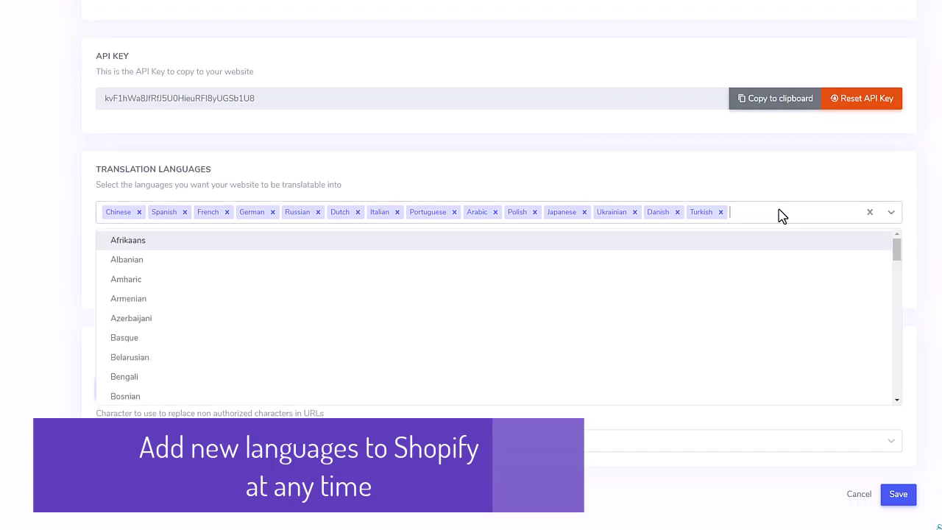
scroll(347, 332, down, 15)
scroll(383, 295, up, 5)
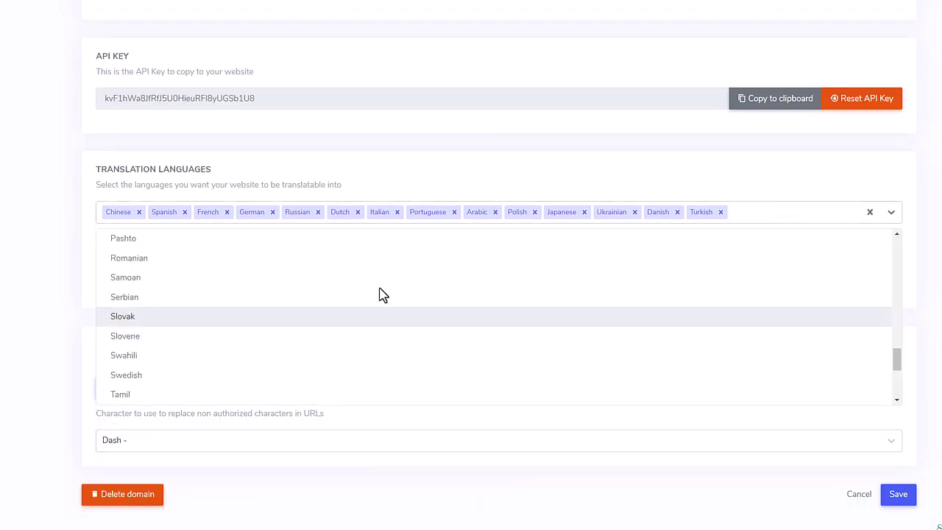
click(503, 172)
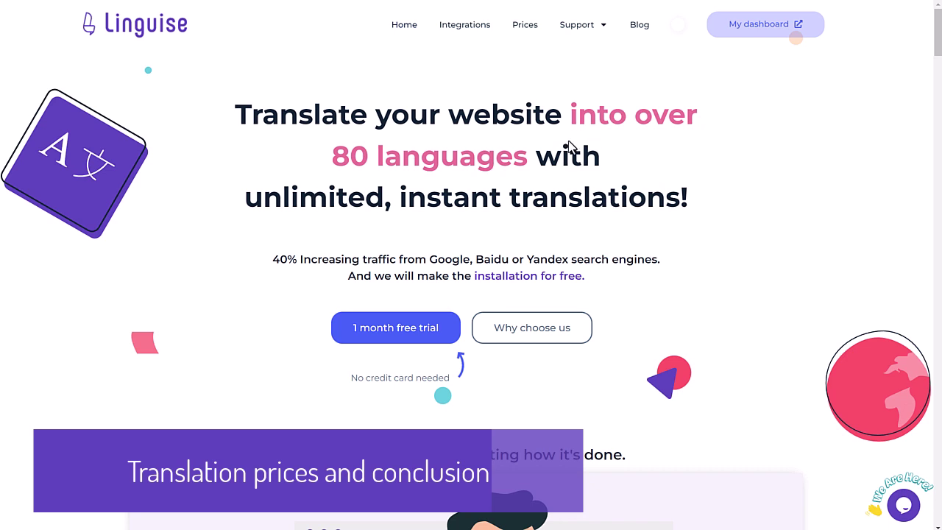
Review plan word limits: START's allowance, PRO 600 000 words, LARGE unlimited.
click(525, 29)
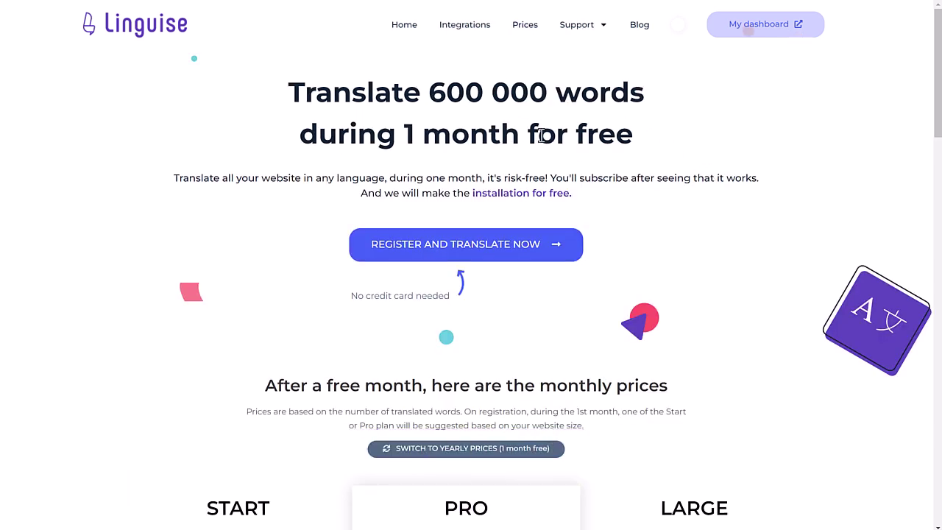
drag(670, 141, 489, 136)
scroll(559, 147, down, 5)
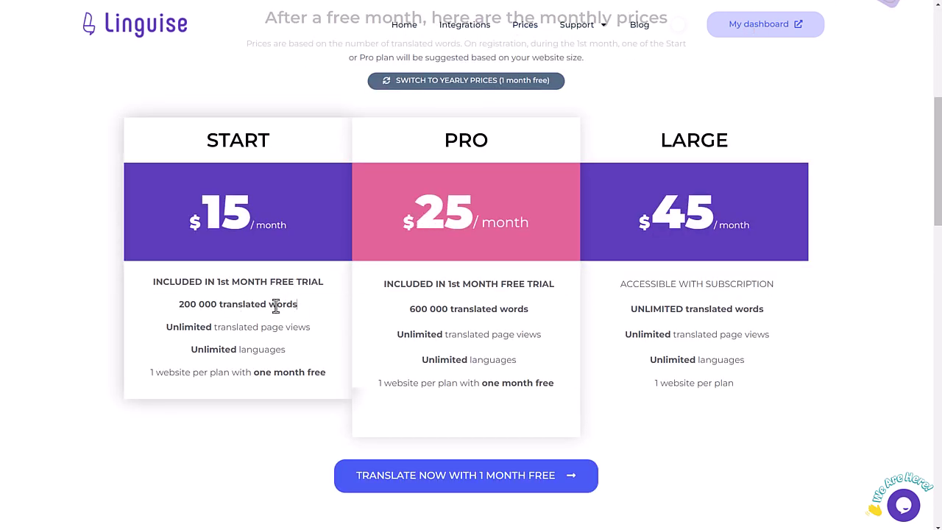
drag(297, 305, 168, 302)
drag(527, 309, 416, 318)
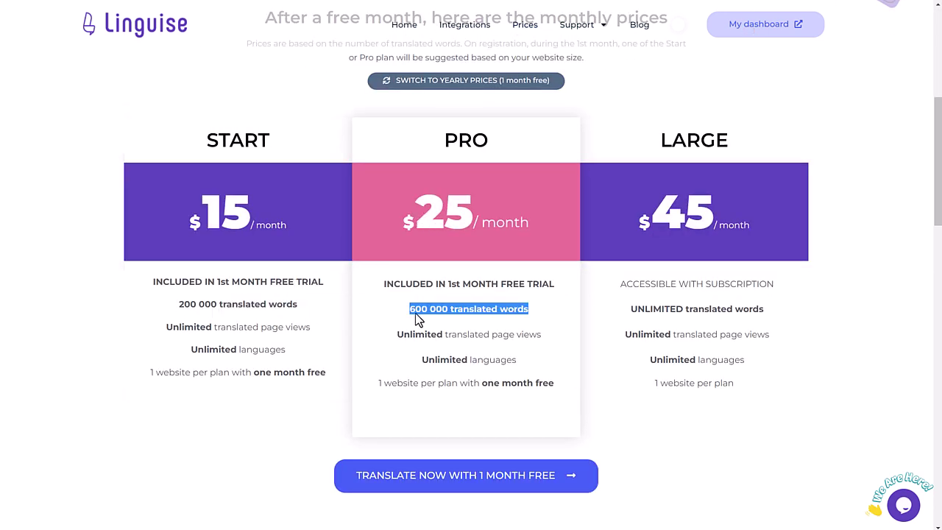
drag(764, 309, 589, 317)
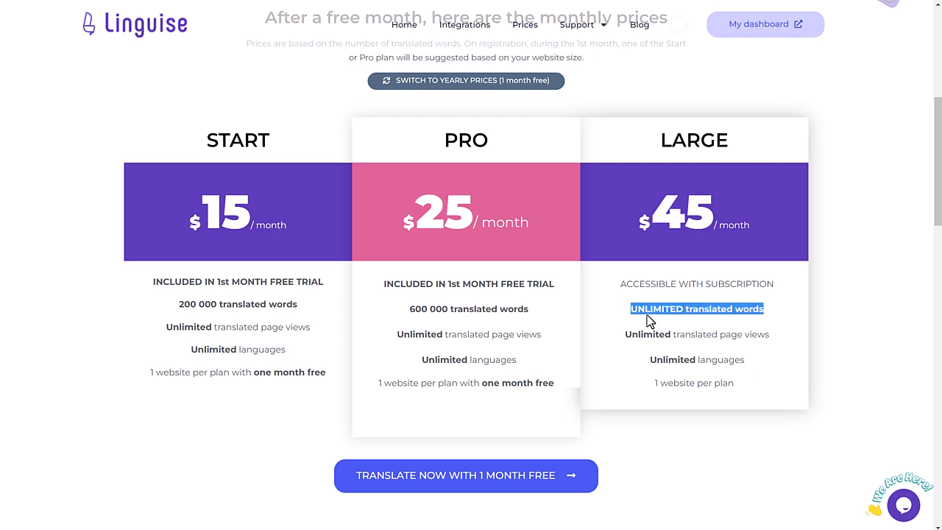
scroll(648, 320, up, 3)
Switch the plan prices to yearly billing and back to monthly.
click(471, 265)
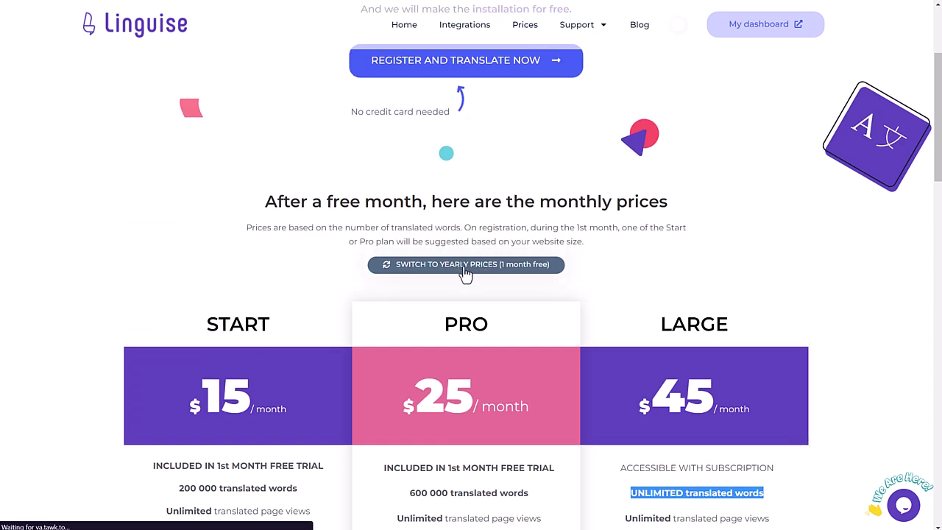
scroll(628, 286, down, 5)
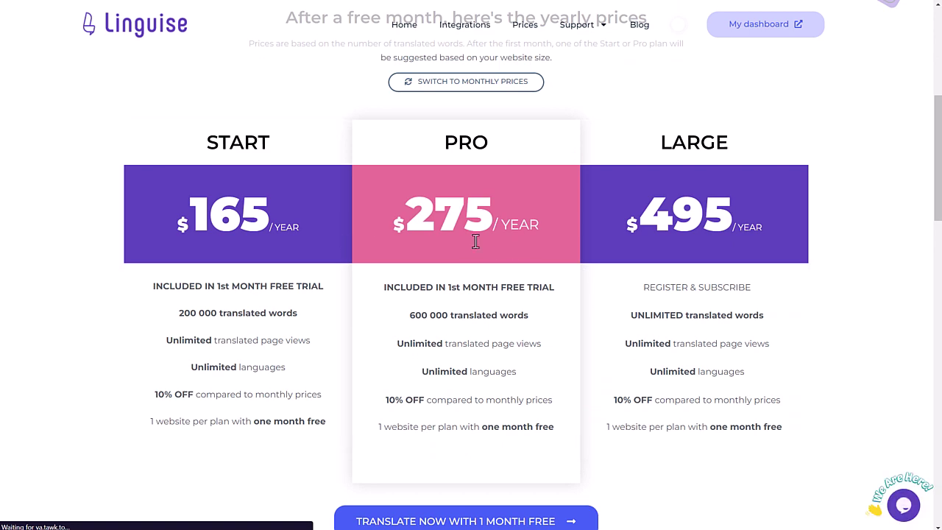
scroll(606, 291, up, 3)
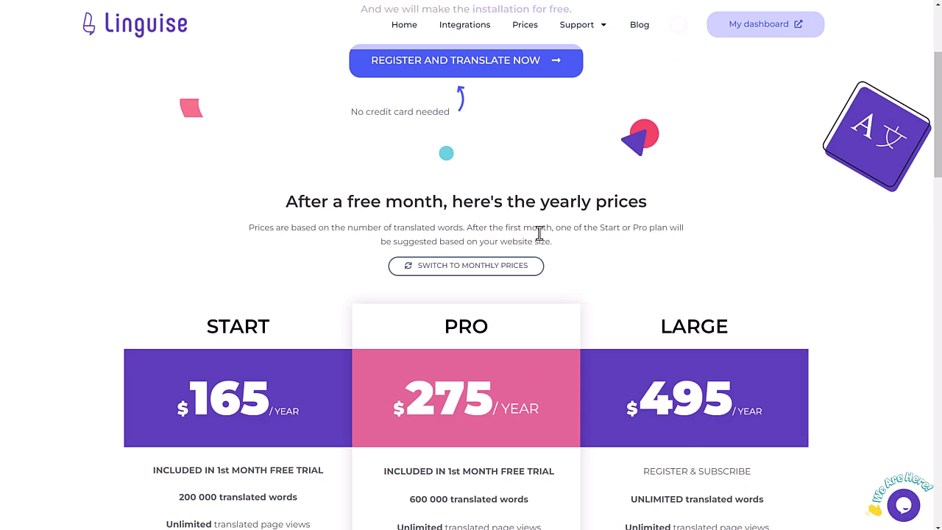
scroll(587, 284, up, 3)
click(511, 453)
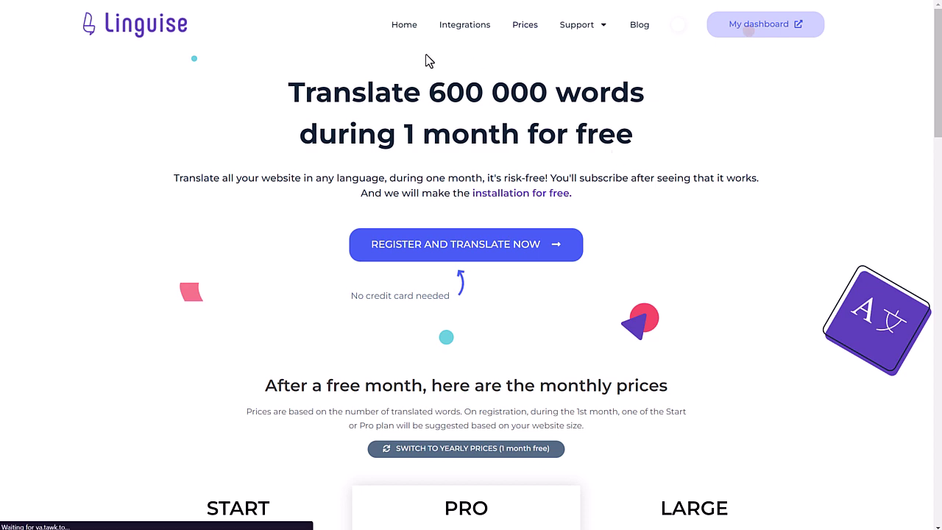
Return to the Linguise homepage and scroll down through it.
click(404, 25)
scroll(751, 305, down, 2)
scroll(730, 318, down, 5)
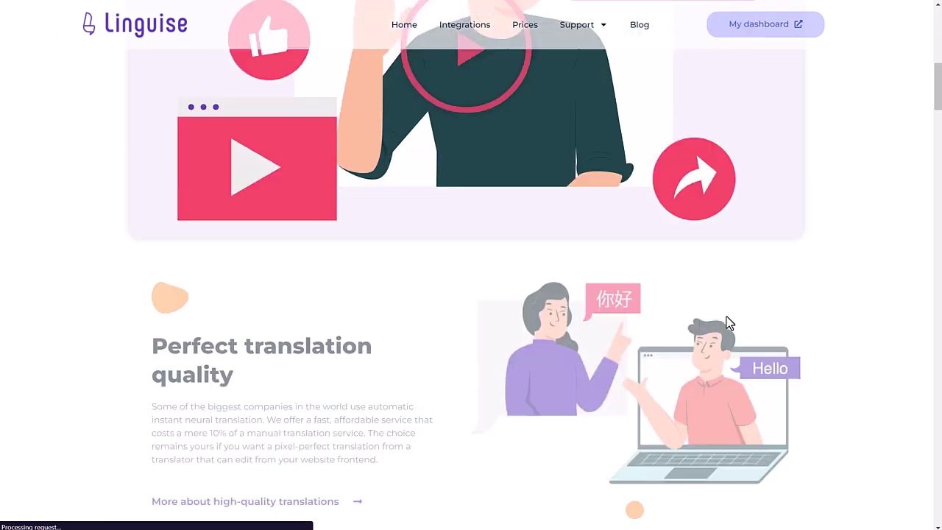
Open the 'More about high-quality translations' page and read through it.
click(245, 379)
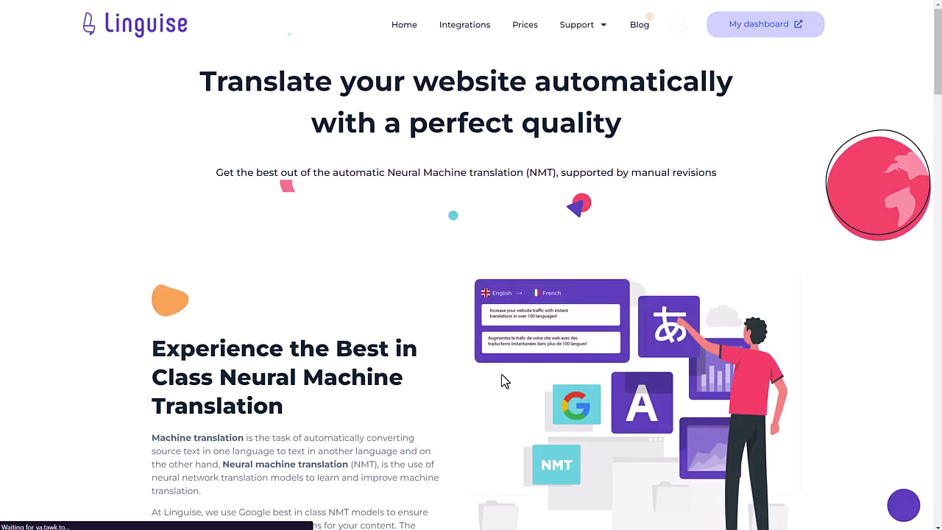
scroll(505, 382, down, 5)
scroll(504, 380, down, 6)
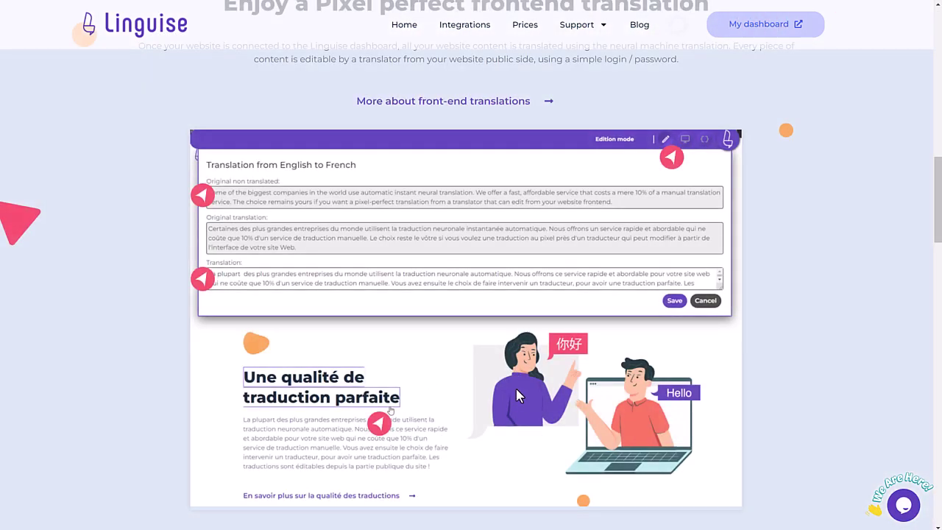
scroll(505, 382, down, 5)
scroll(515, 388, down, 5)
scroll(519, 385, down, 3)
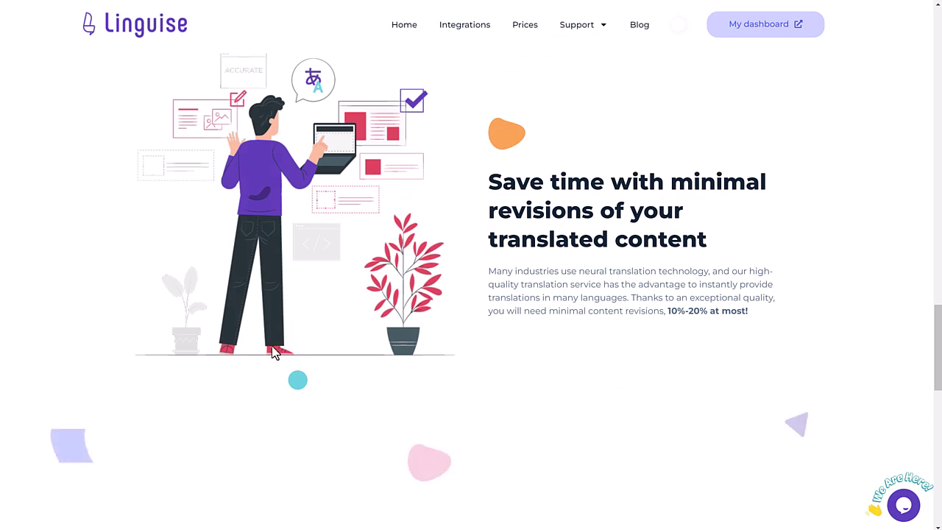
scroll(508, 368, up, 7)
scroll(501, 347, up, 3)
scroll(501, 346, up, 3)
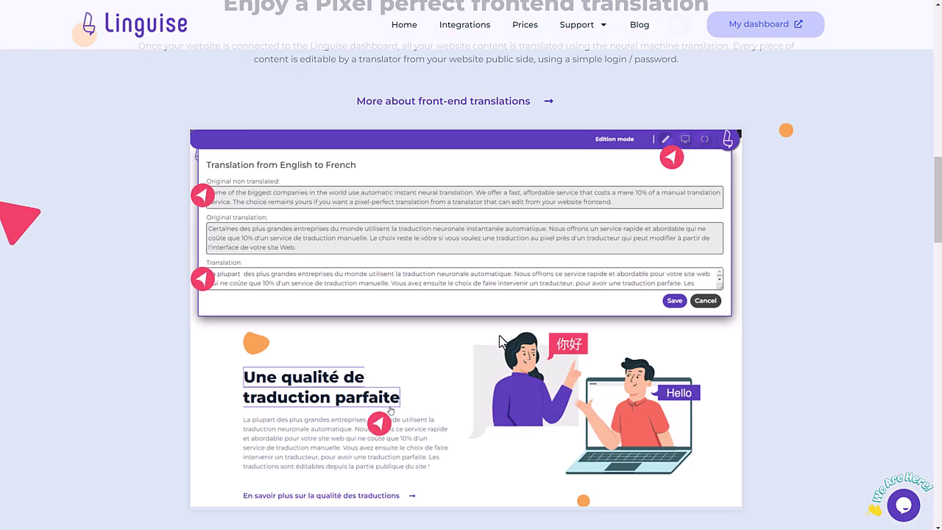
scroll(472, 316, up, 10)
Go back to the homepage via the Linguise logo and scroll to the Live Editor section.
click(412, 44)
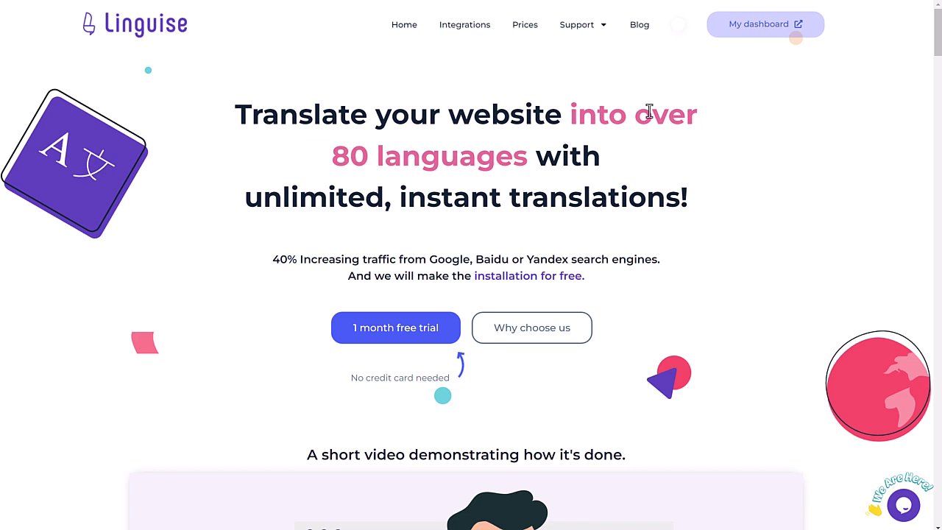
scroll(265, 155, down, 3)
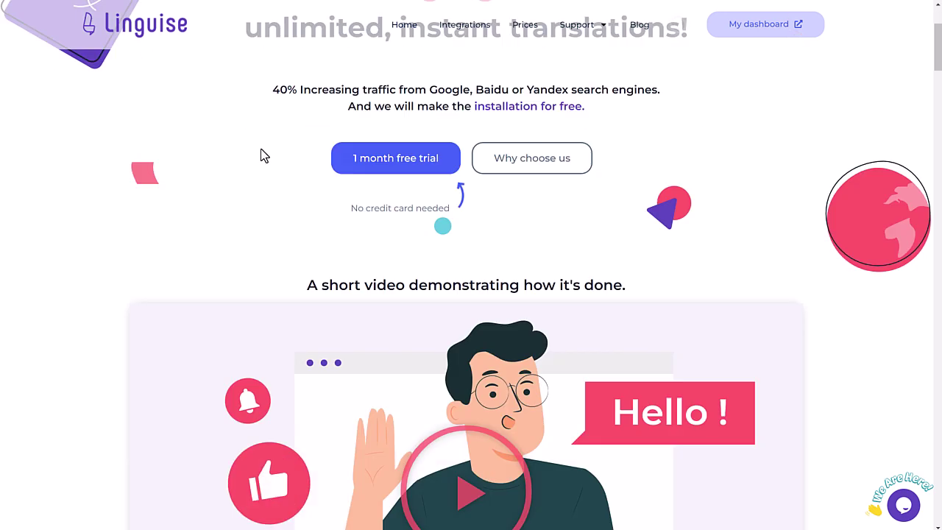
scroll(262, 154, down, 5)
scroll(262, 154, down, 5)
scroll(263, 156, down, 5)
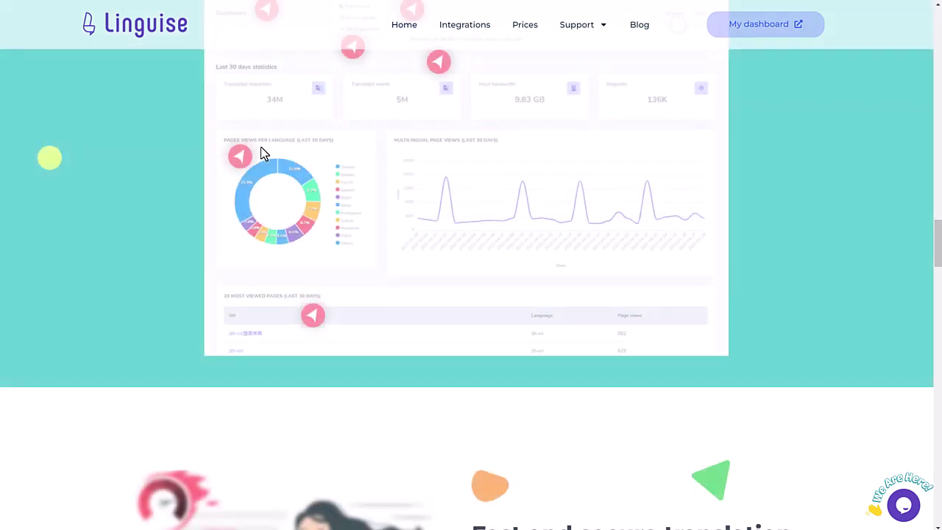
scroll(261, 151, down, 2)
scroll(258, 147, down, 3)
scroll(254, 140, down, 5)
scroll(251, 136, down, 5)
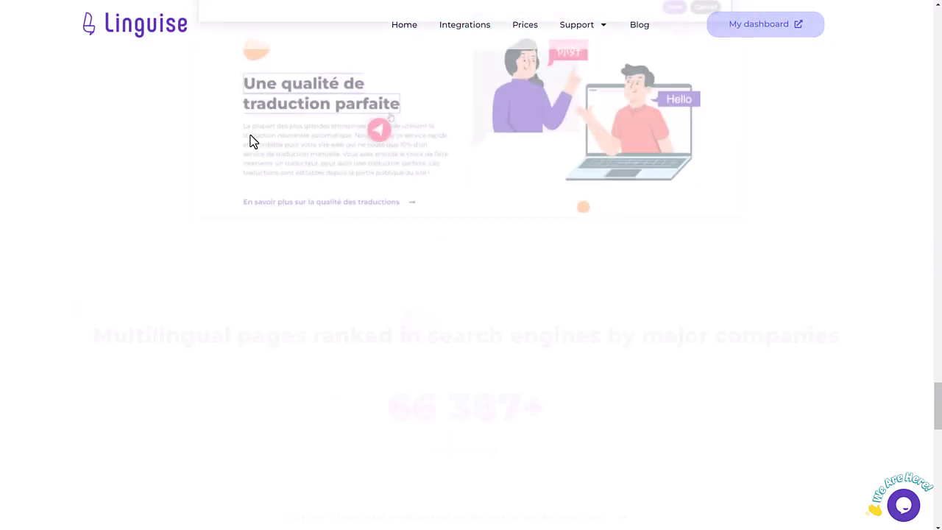
scroll(250, 137, down, 3)
scroll(250, 136, down, 1)
scroll(250, 136, up, 2)
scroll(251, 142, up, 5)
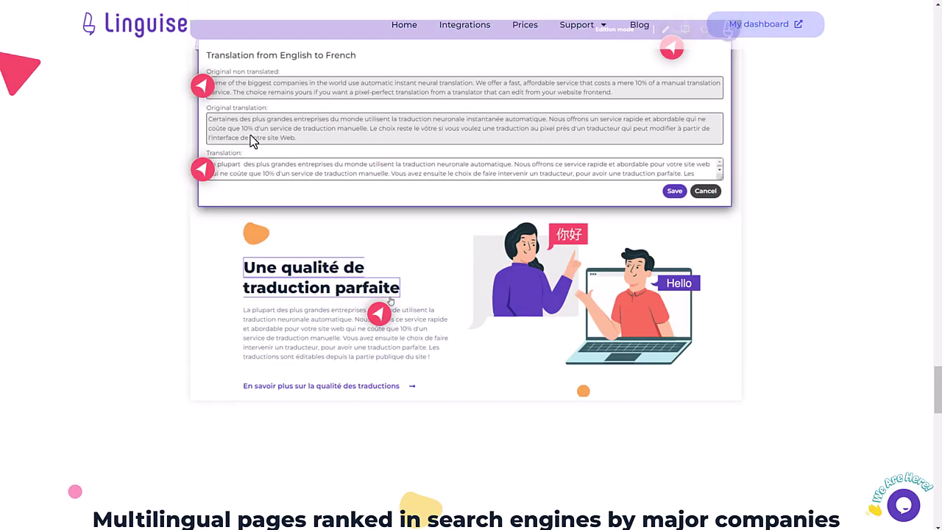
scroll(250, 142, up, 5)
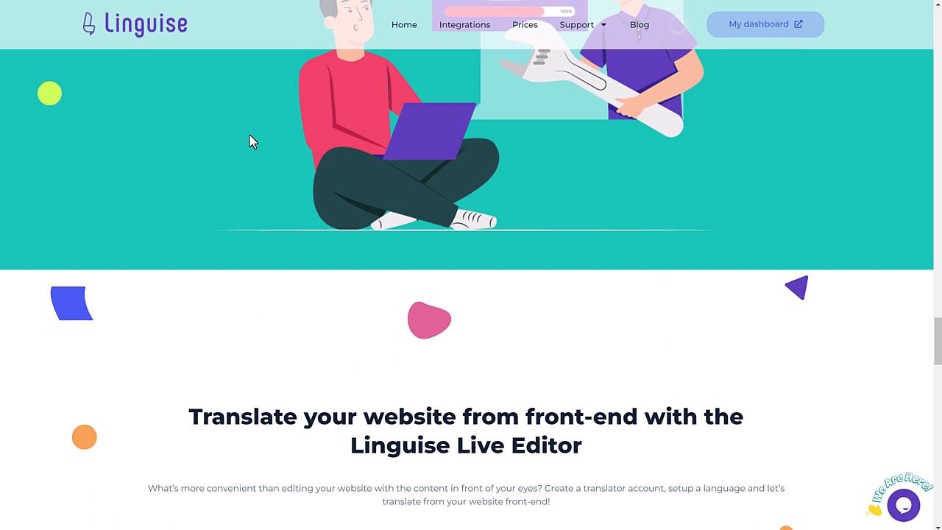